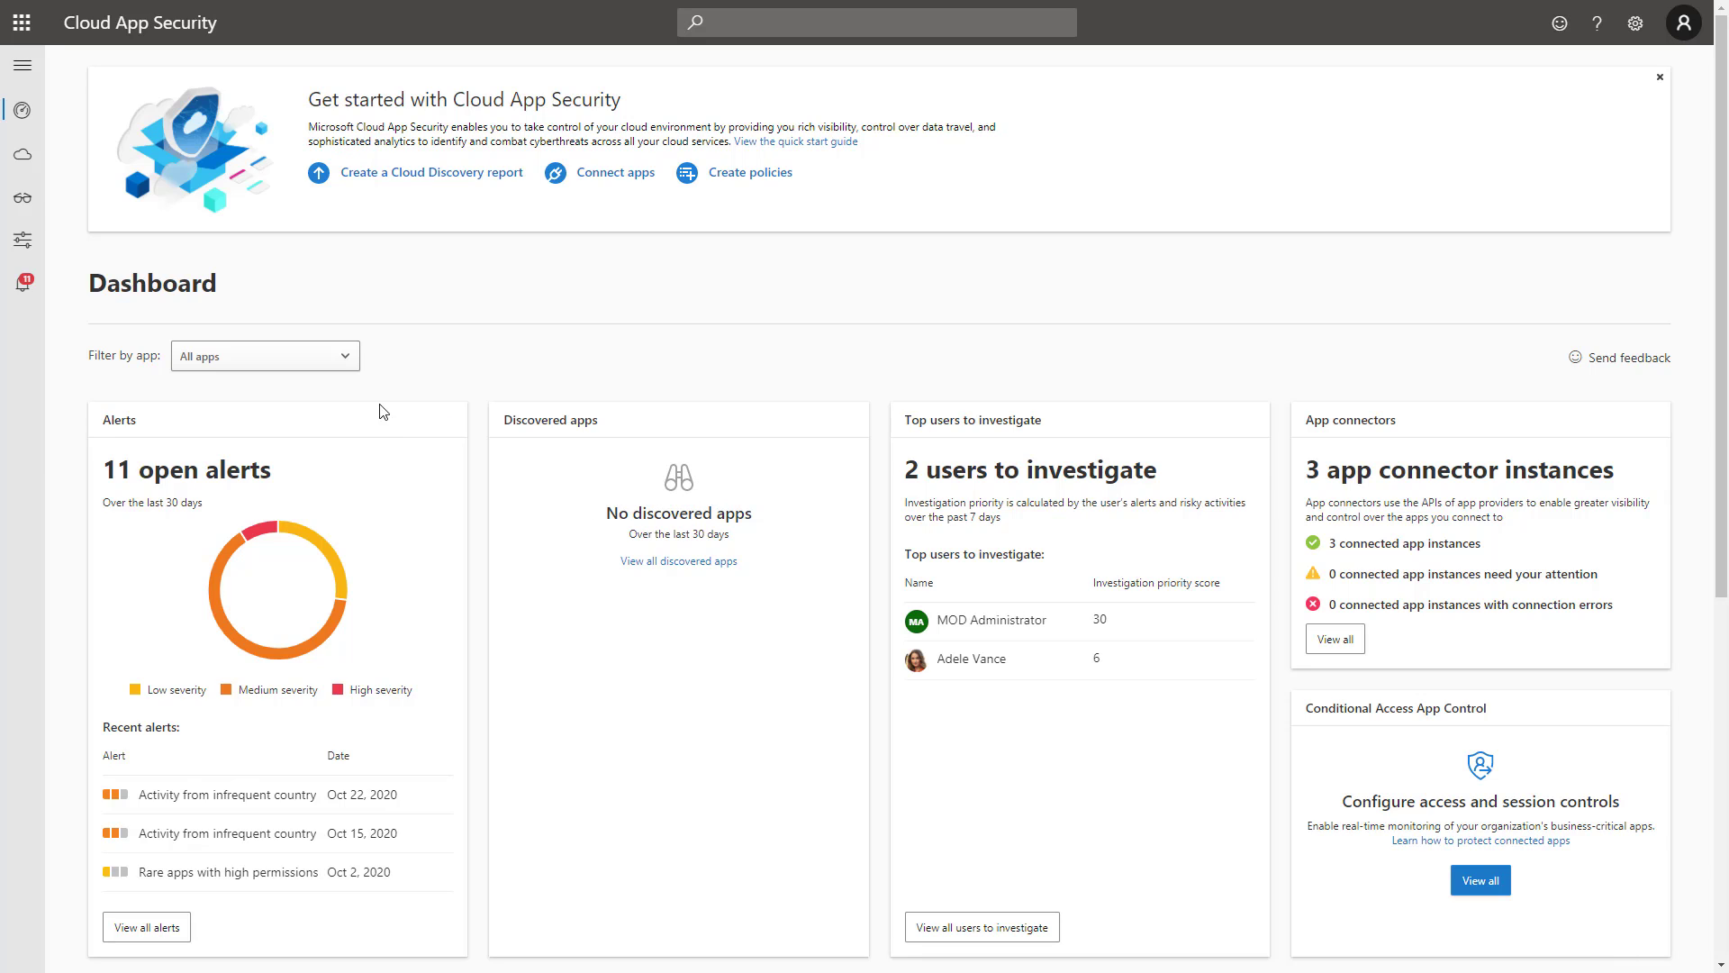
# - Open the Cloud Discovery dashboard to review Snapshot_Test_One: 295 apps, 1600 IPs, 456 users
pyautogui.moveTo(32, 172)
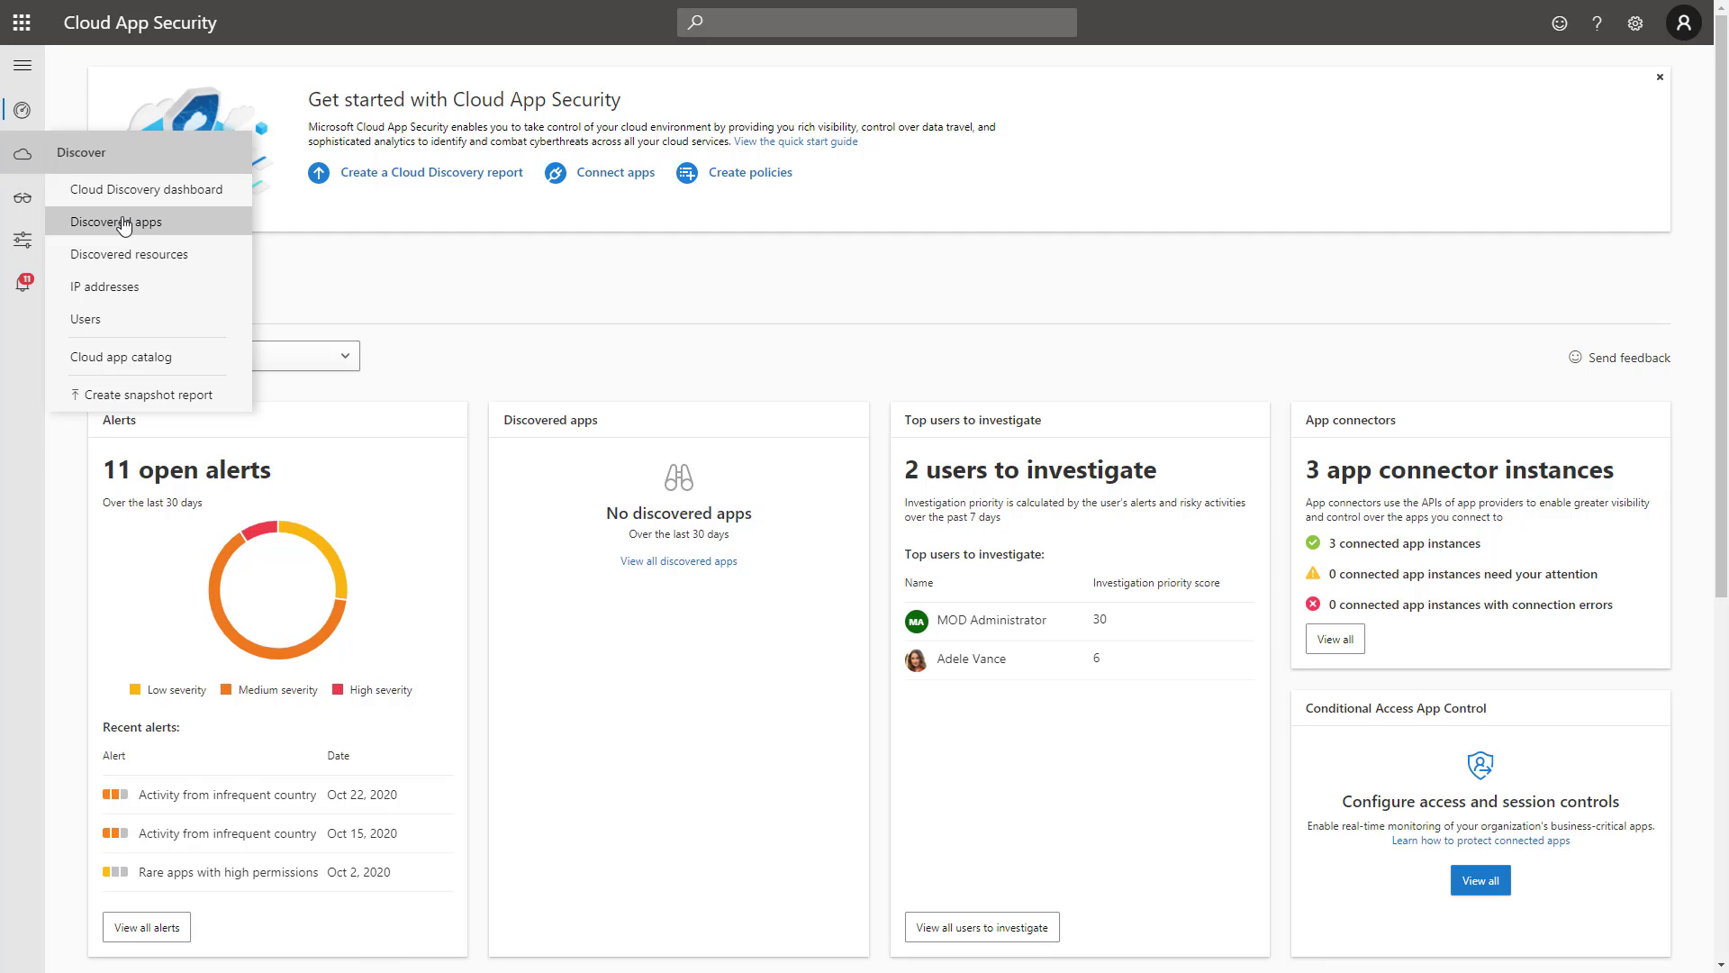
pyautogui.click(126, 184)
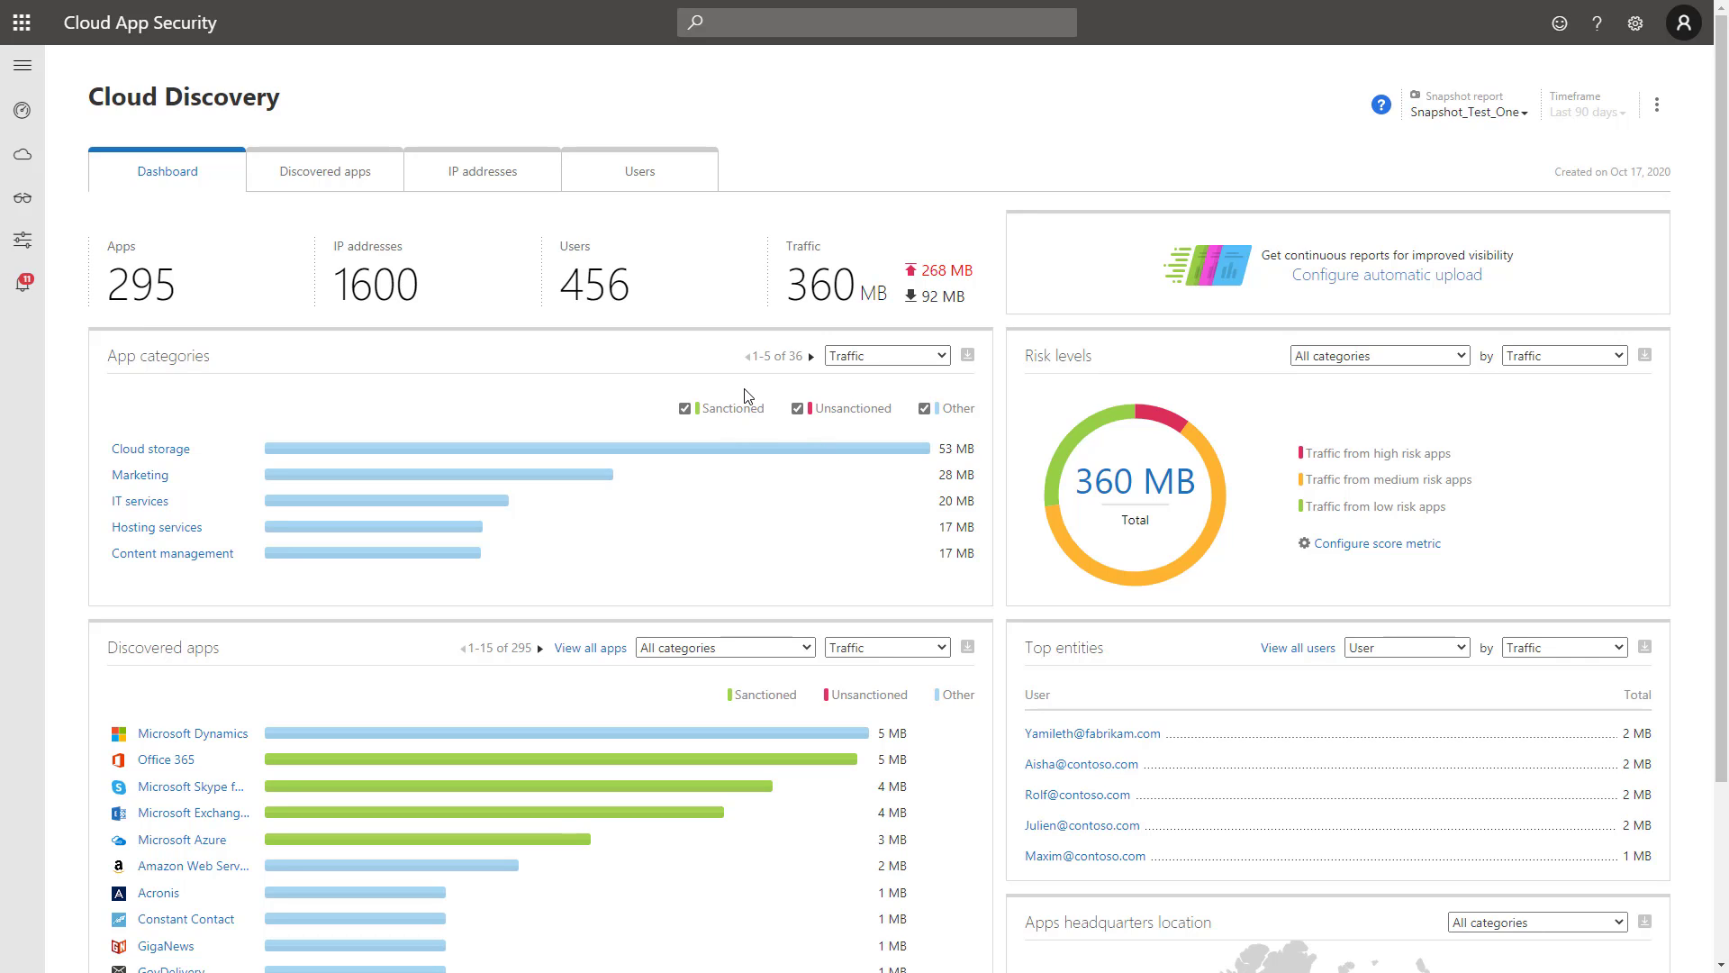
# - Begin a new snapshot report and set its data source to Barracuda - F-Series Firewall
pyautogui.click(1459, 115)
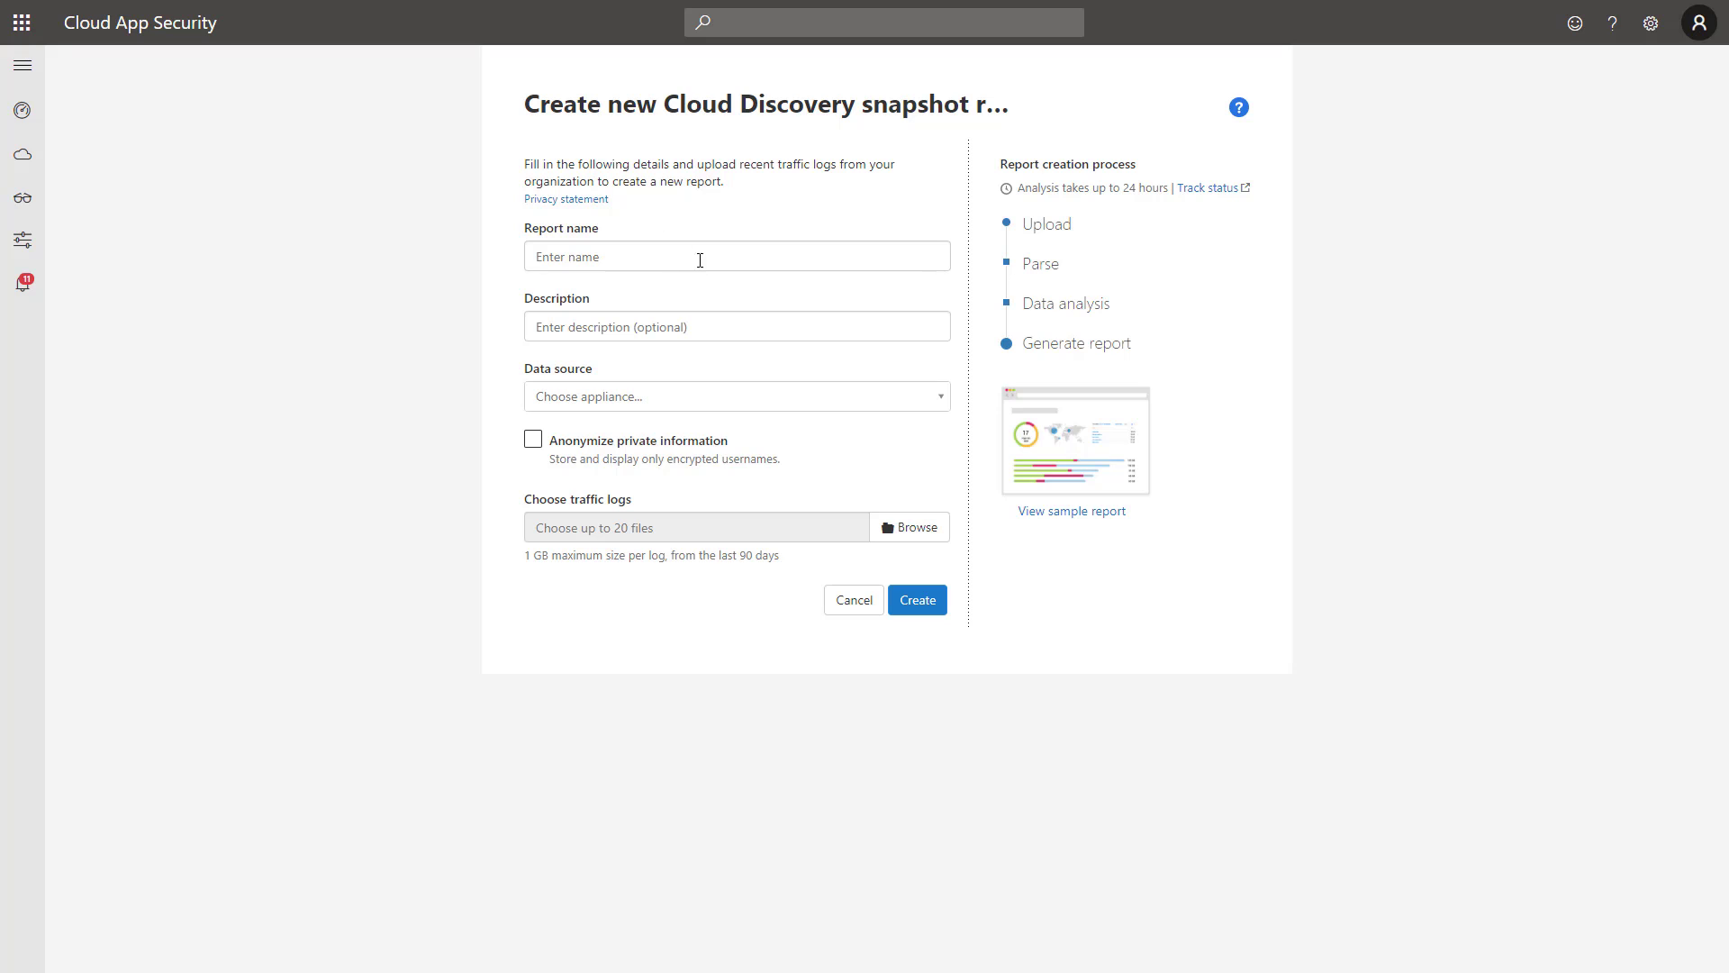
pyautogui.click(772, 405)
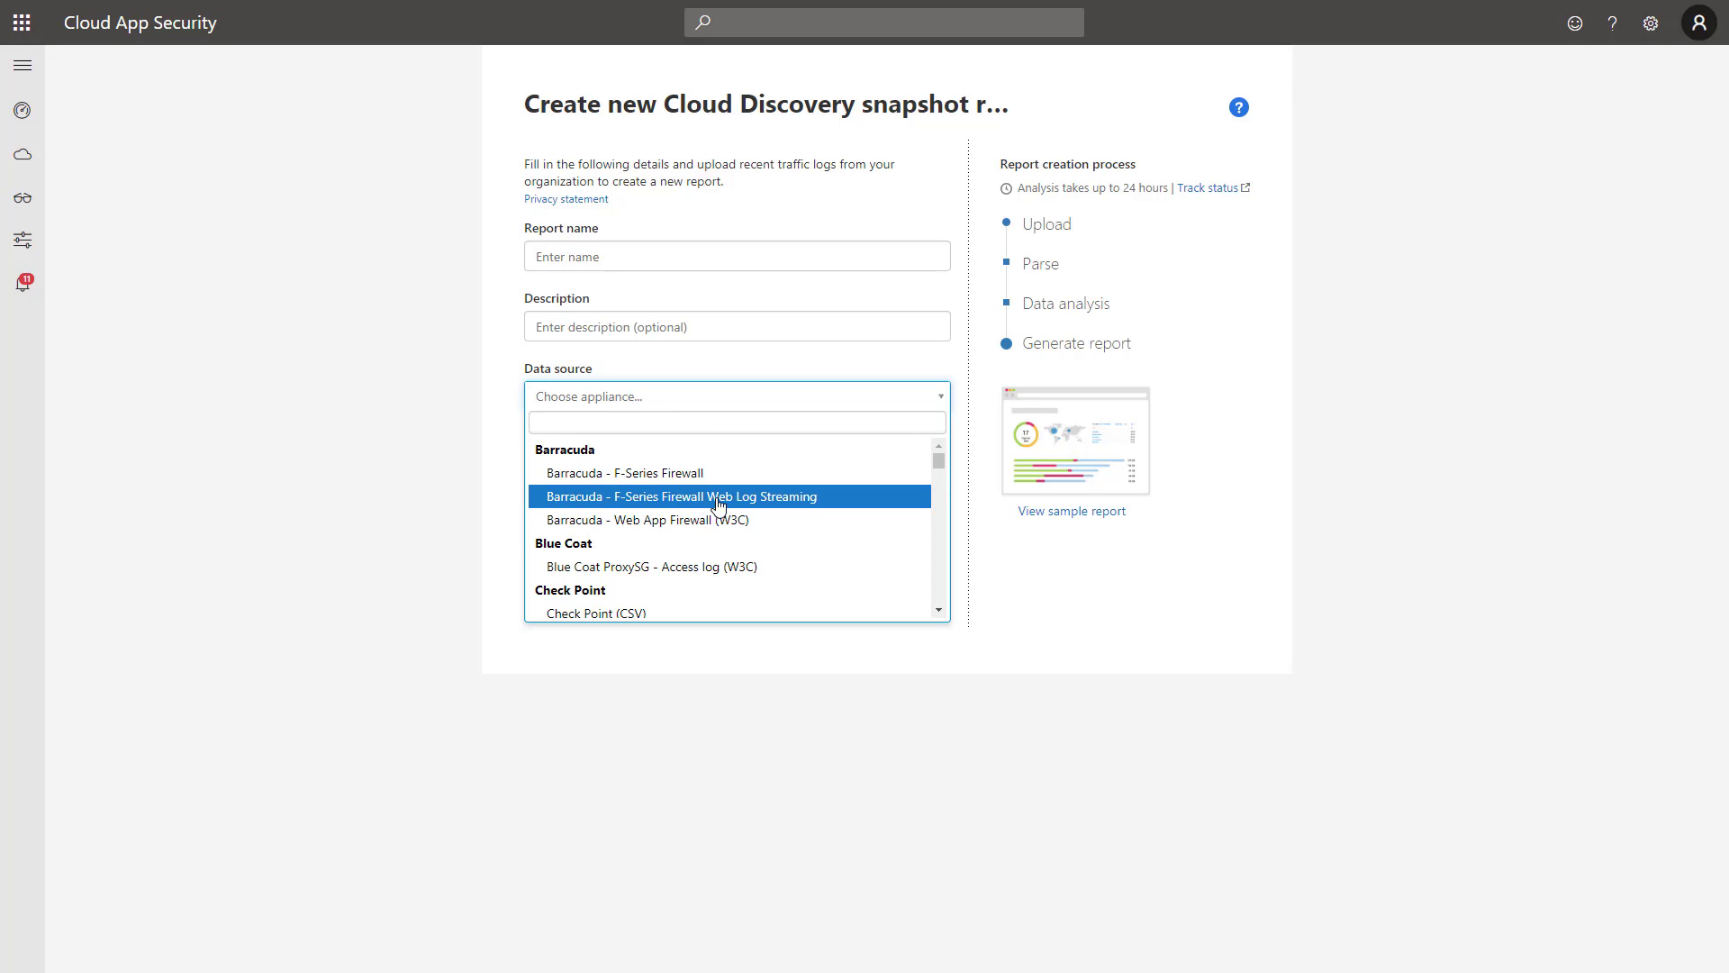
pyautogui.scroll(-4, 718, 502)
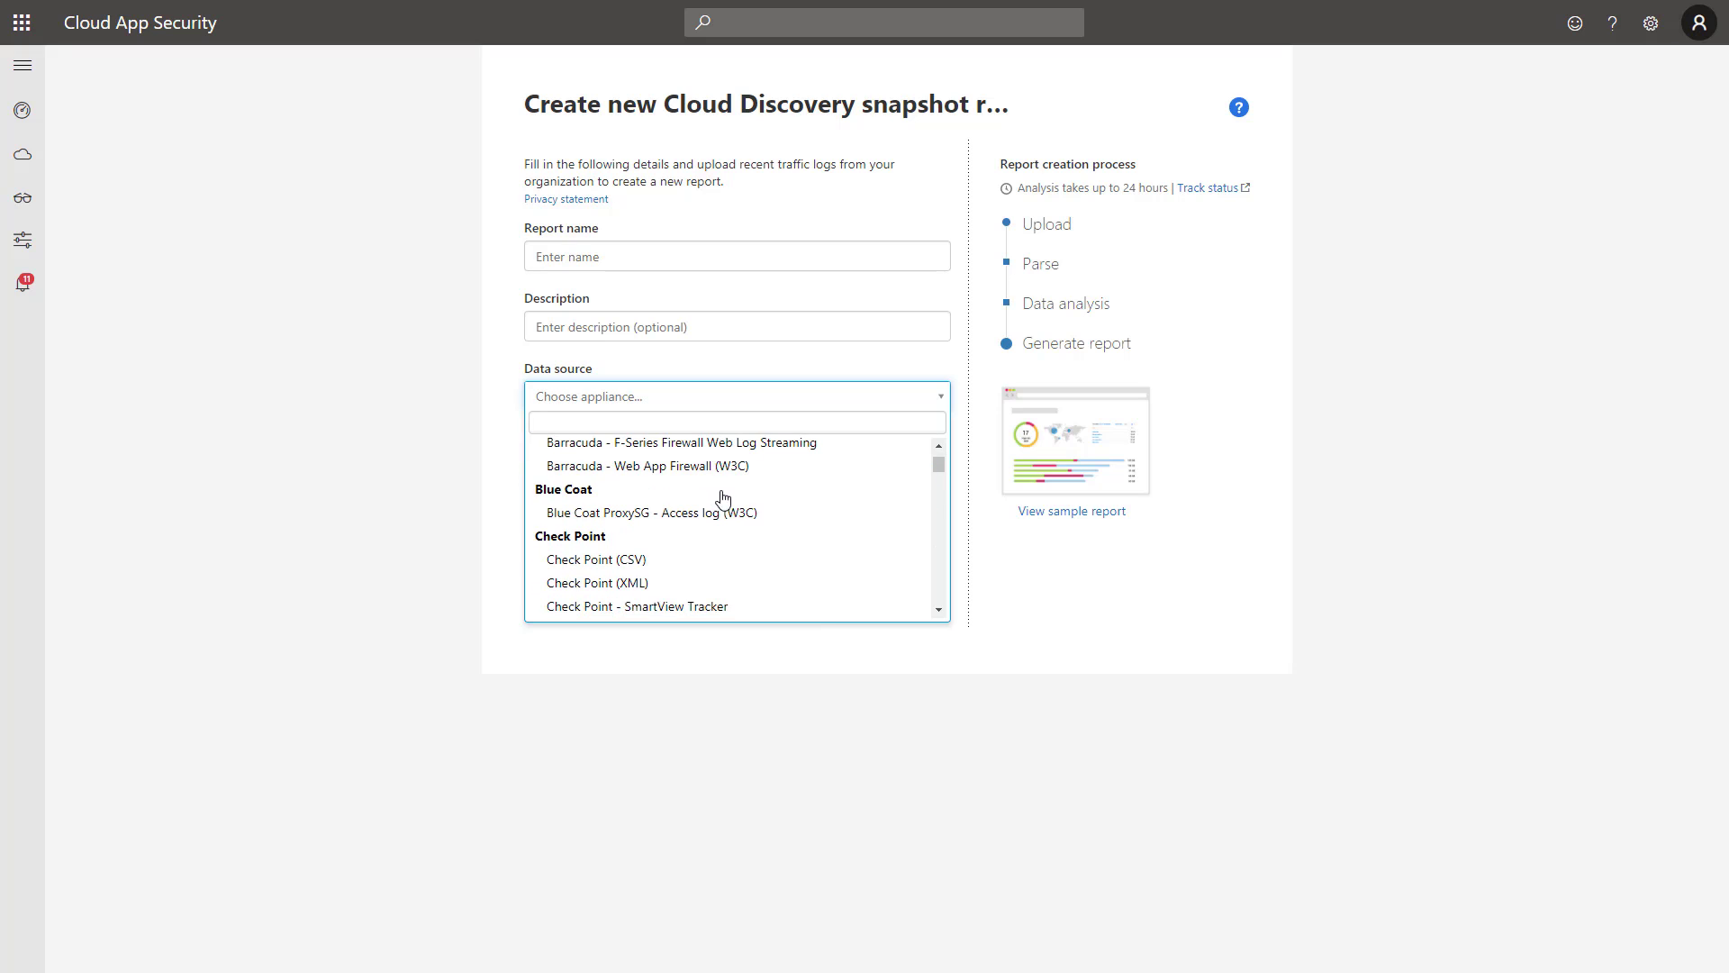
pyautogui.scroll(-3, 766, 514)
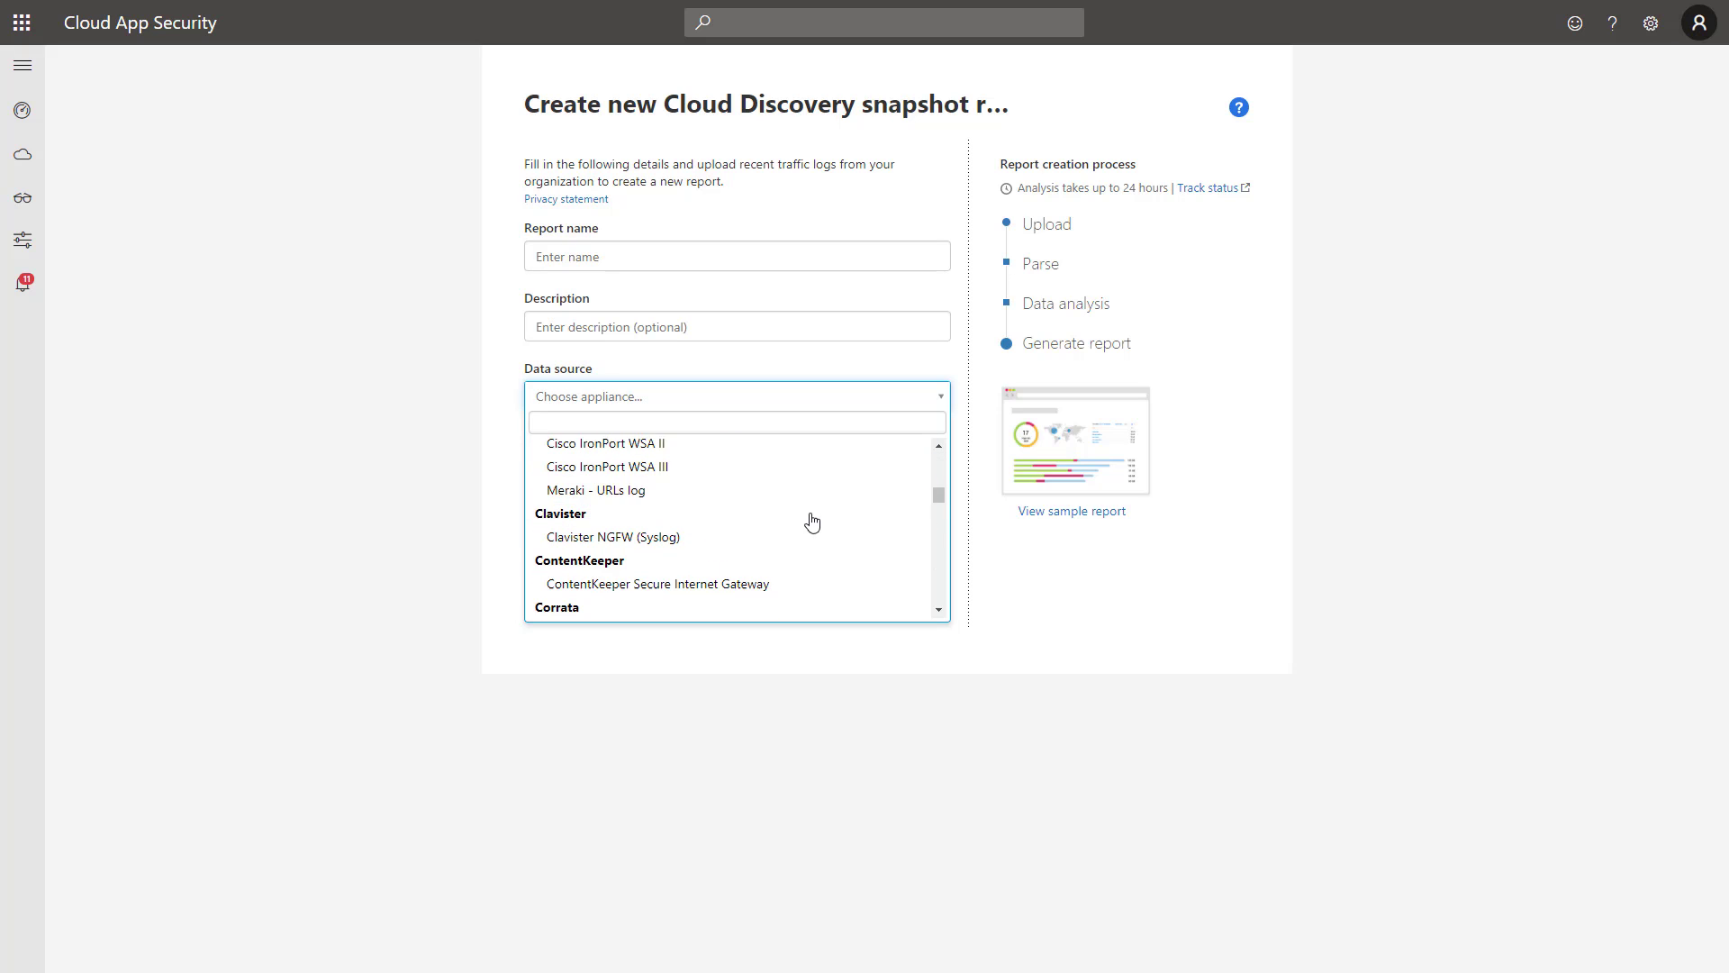
pyautogui.scroll(2, 797, 502)
pyautogui.scroll(6, 810, 503)
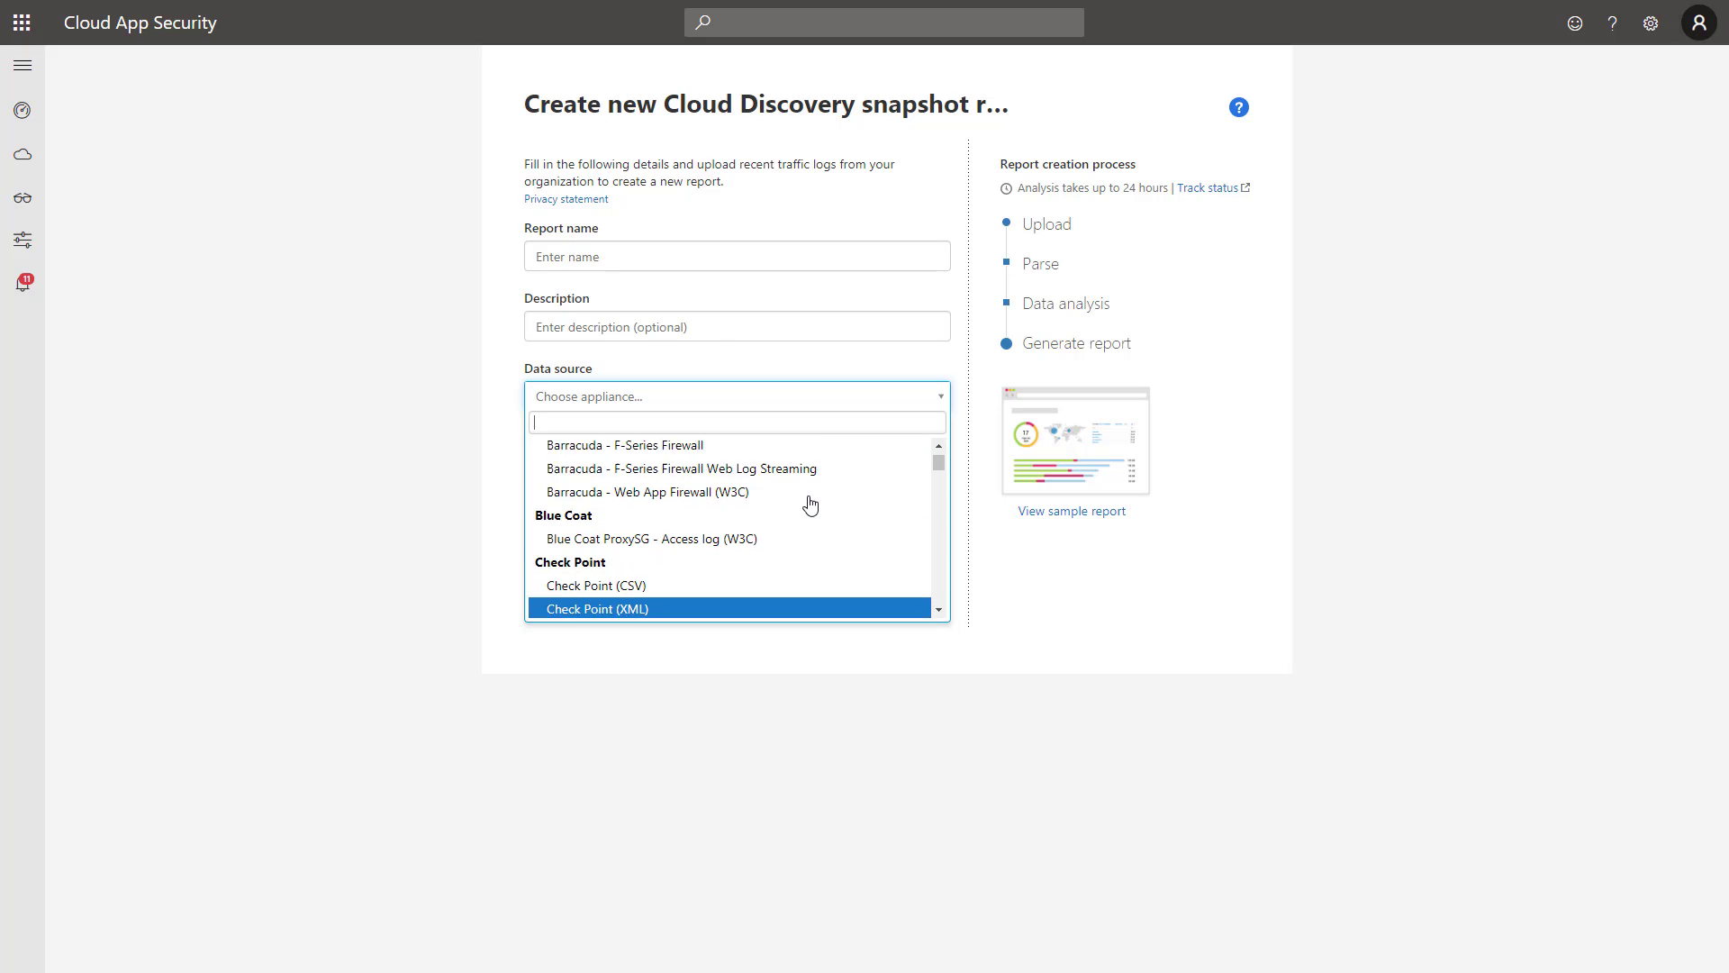
pyautogui.click(717, 489)
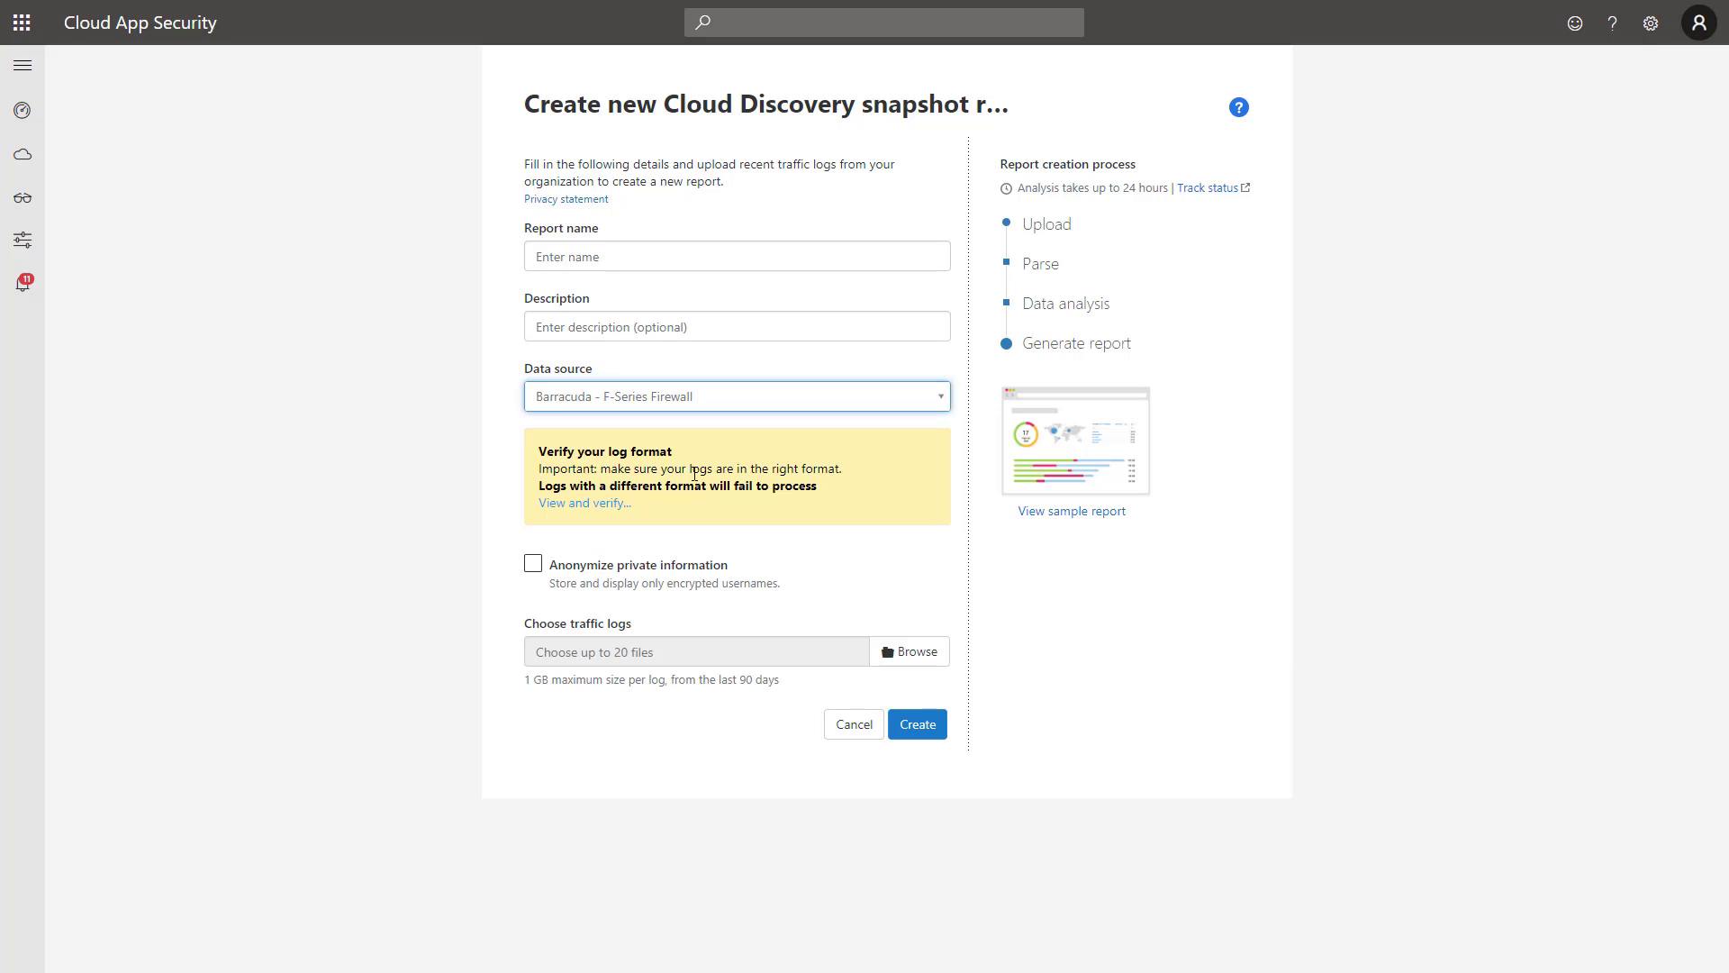
# - View the Barracuda log format, download its sample log, and toggle Anonymize private information on then off
pyautogui.click(574, 507)
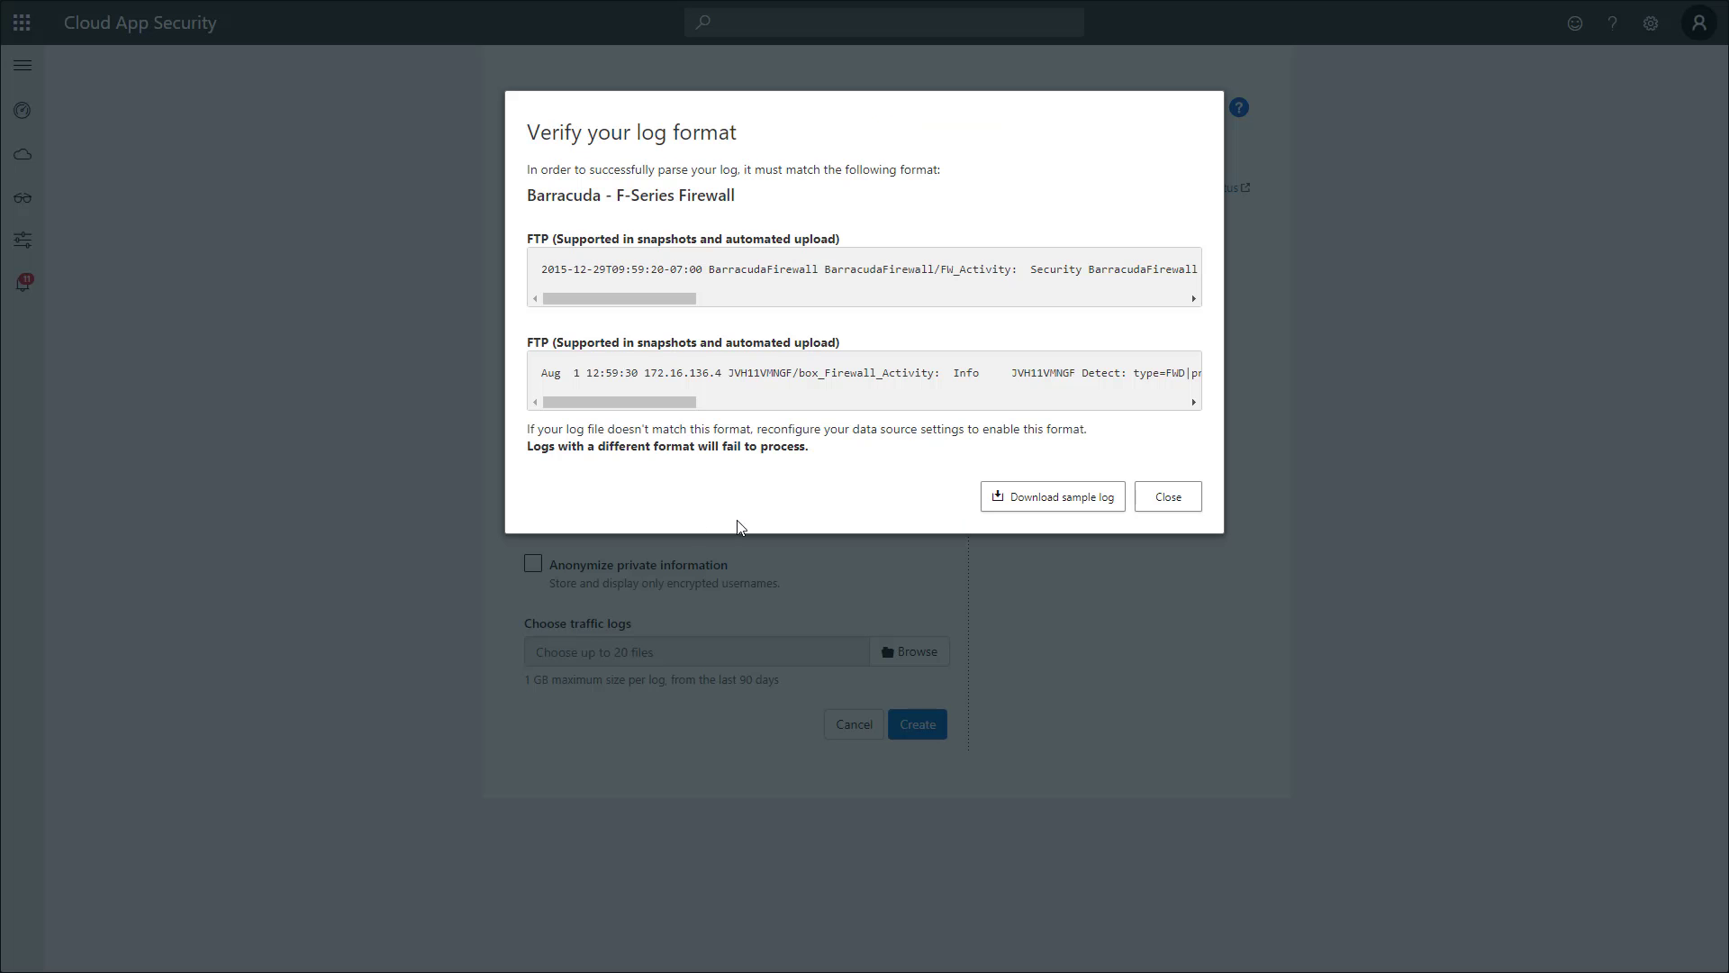
pyautogui.click(1027, 496)
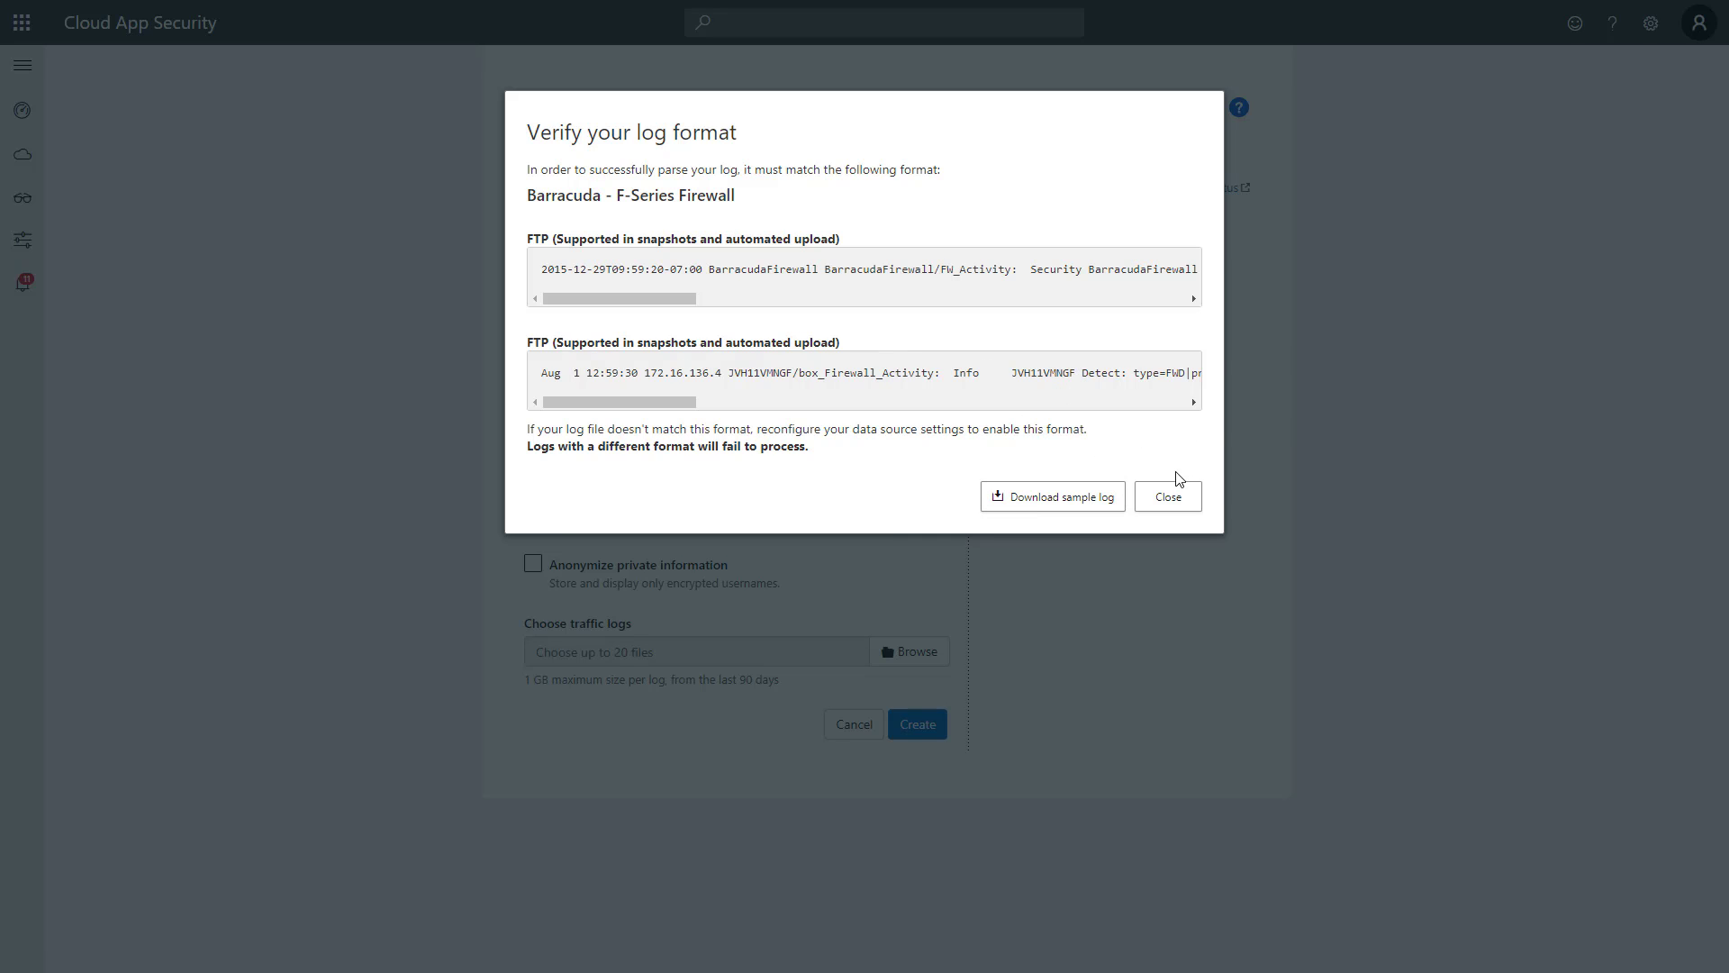
pyautogui.click(1174, 498)
pyautogui.click(559, 577)
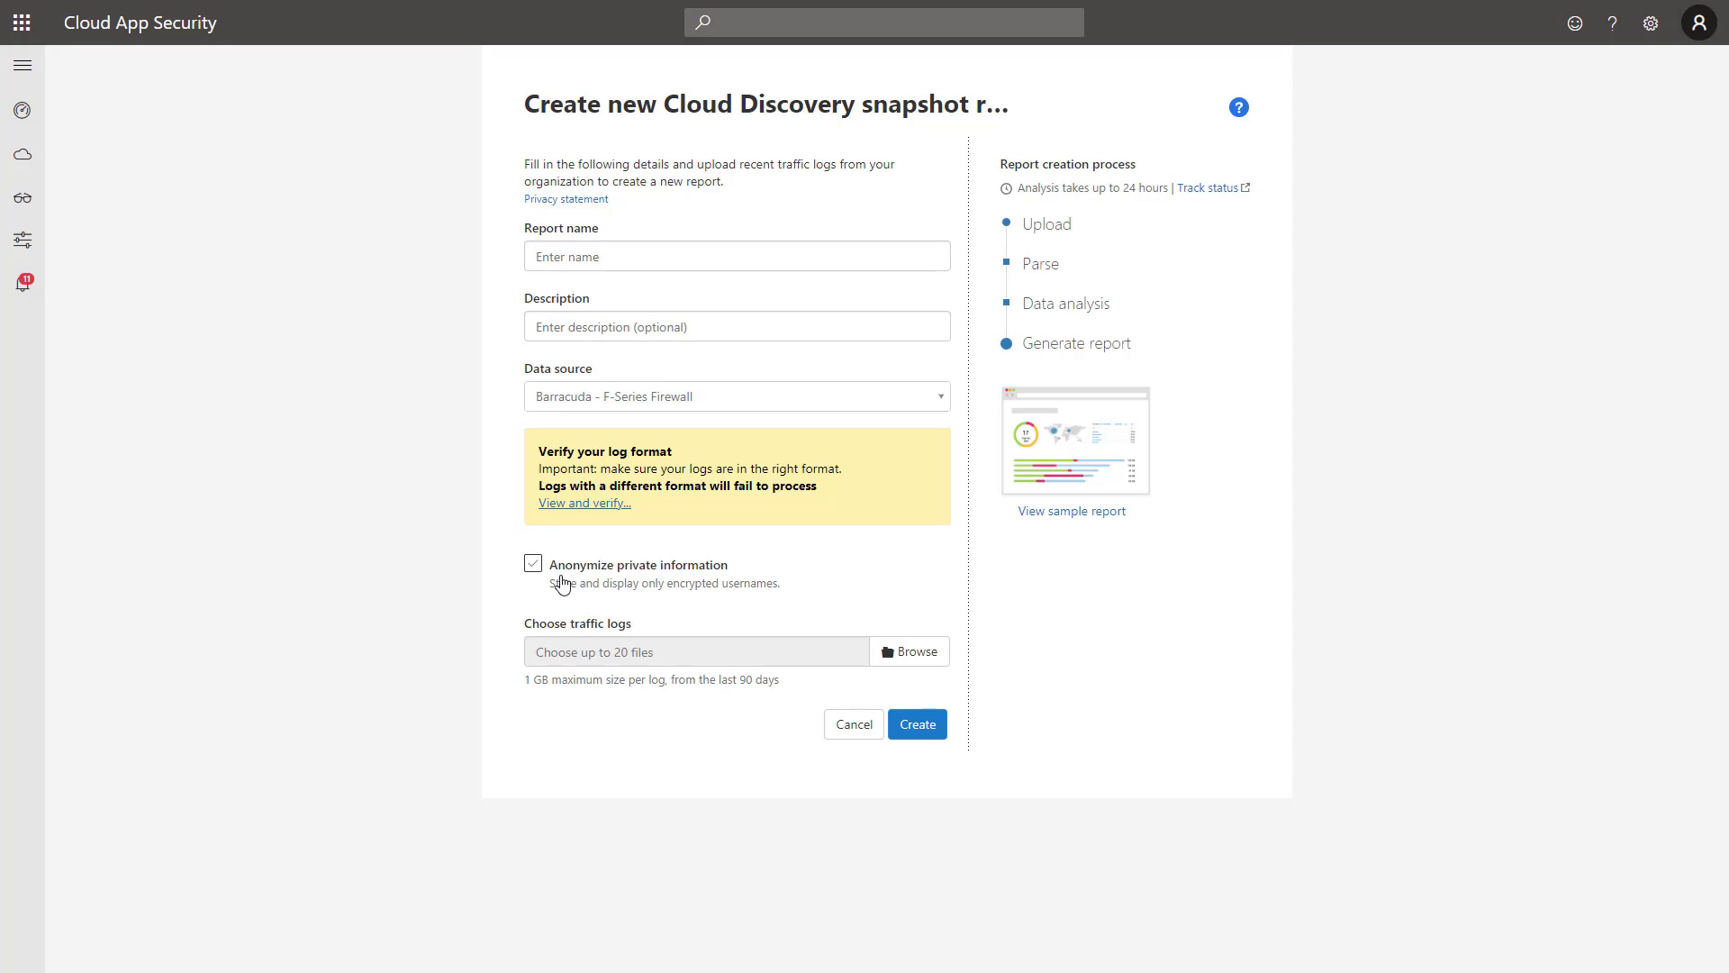
pyautogui.click(691, 570)
# - Return to the Cloud Discovery dashboard and open the Snapshot report dropdown
pyautogui.moveTo(51, 144)
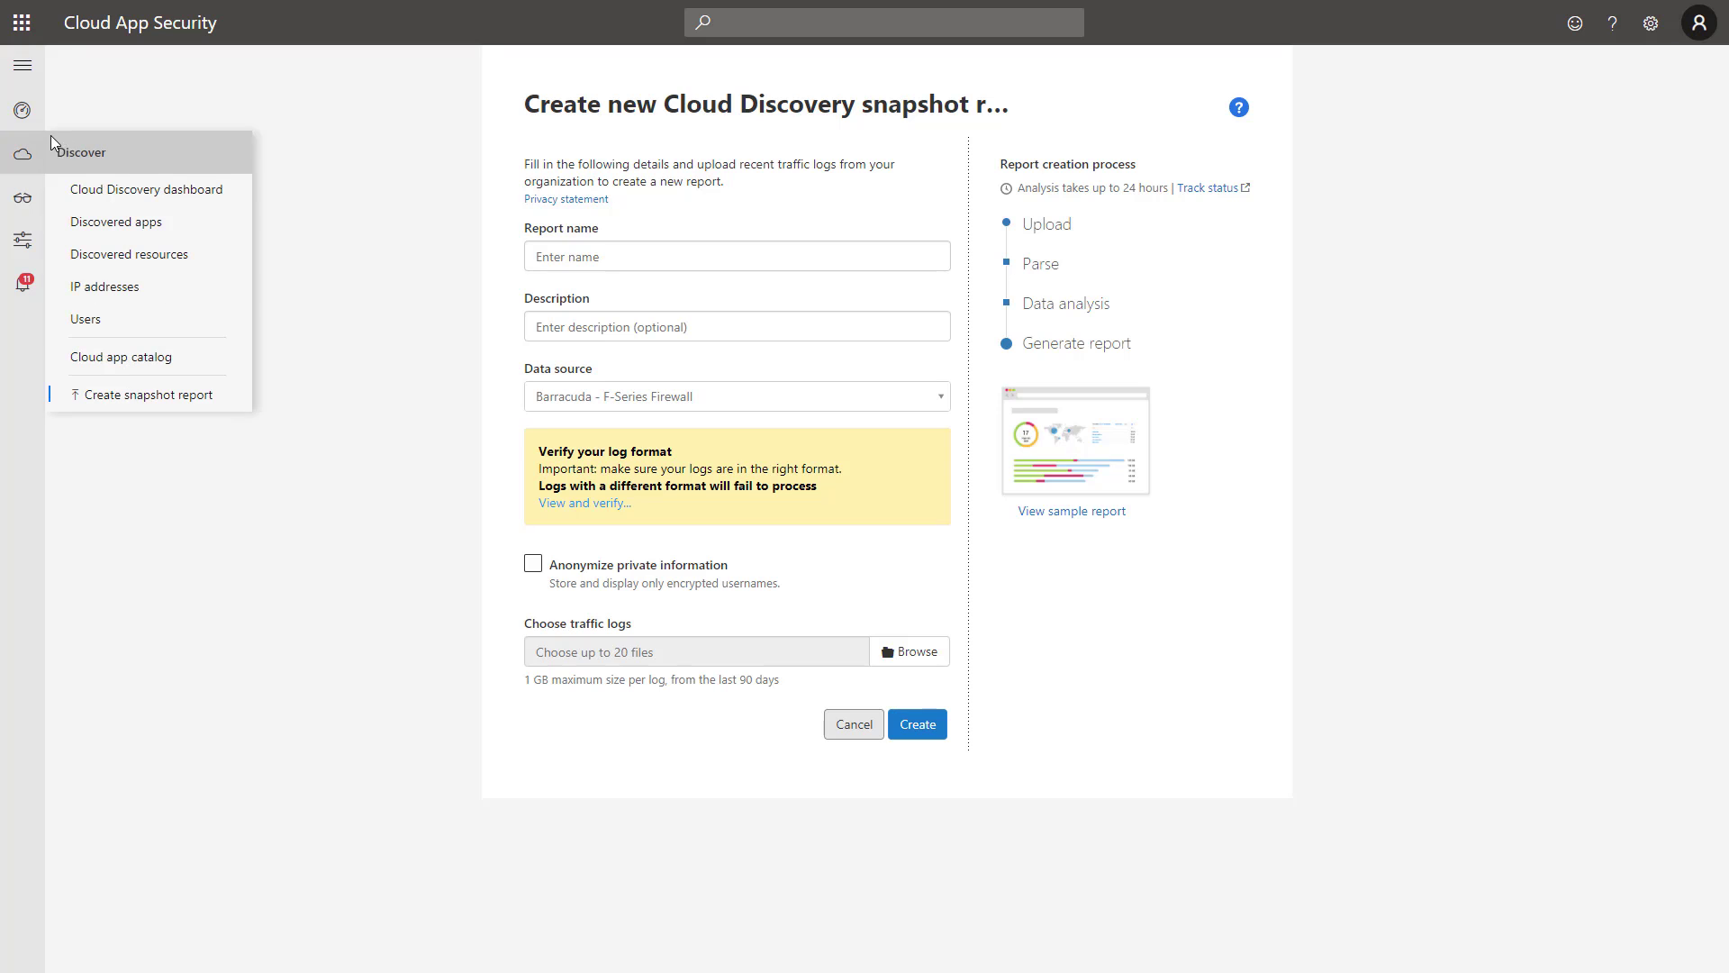
pyautogui.click(171, 182)
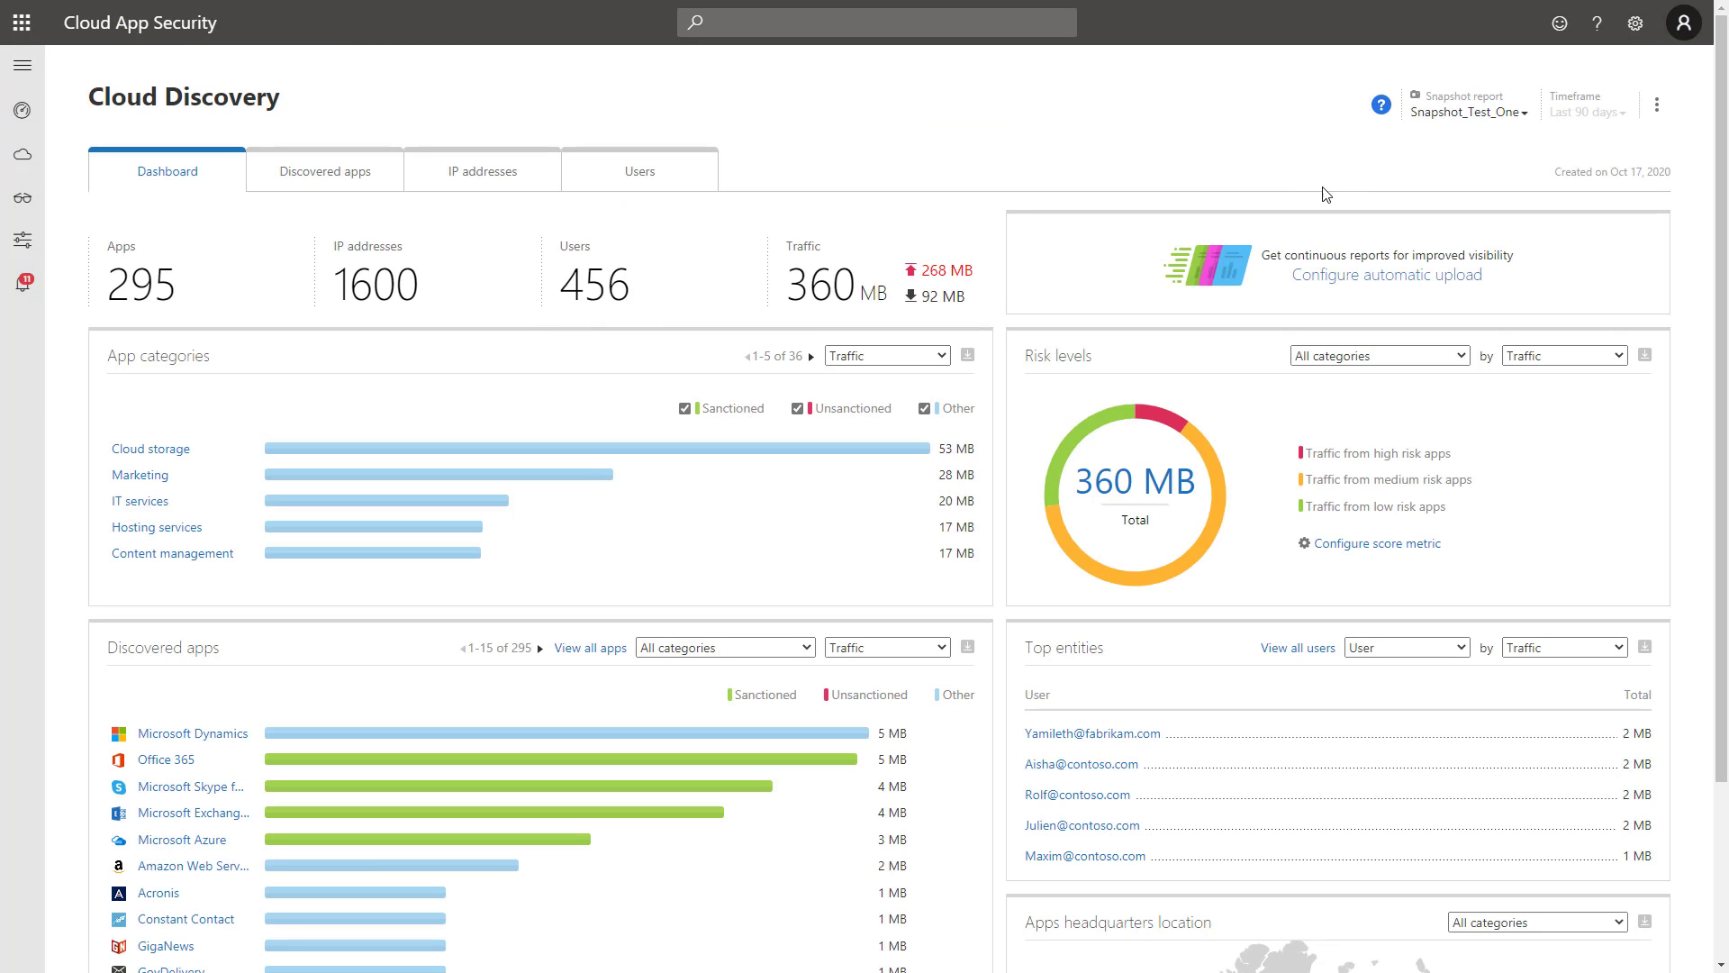
pyautogui.click(1521, 124)
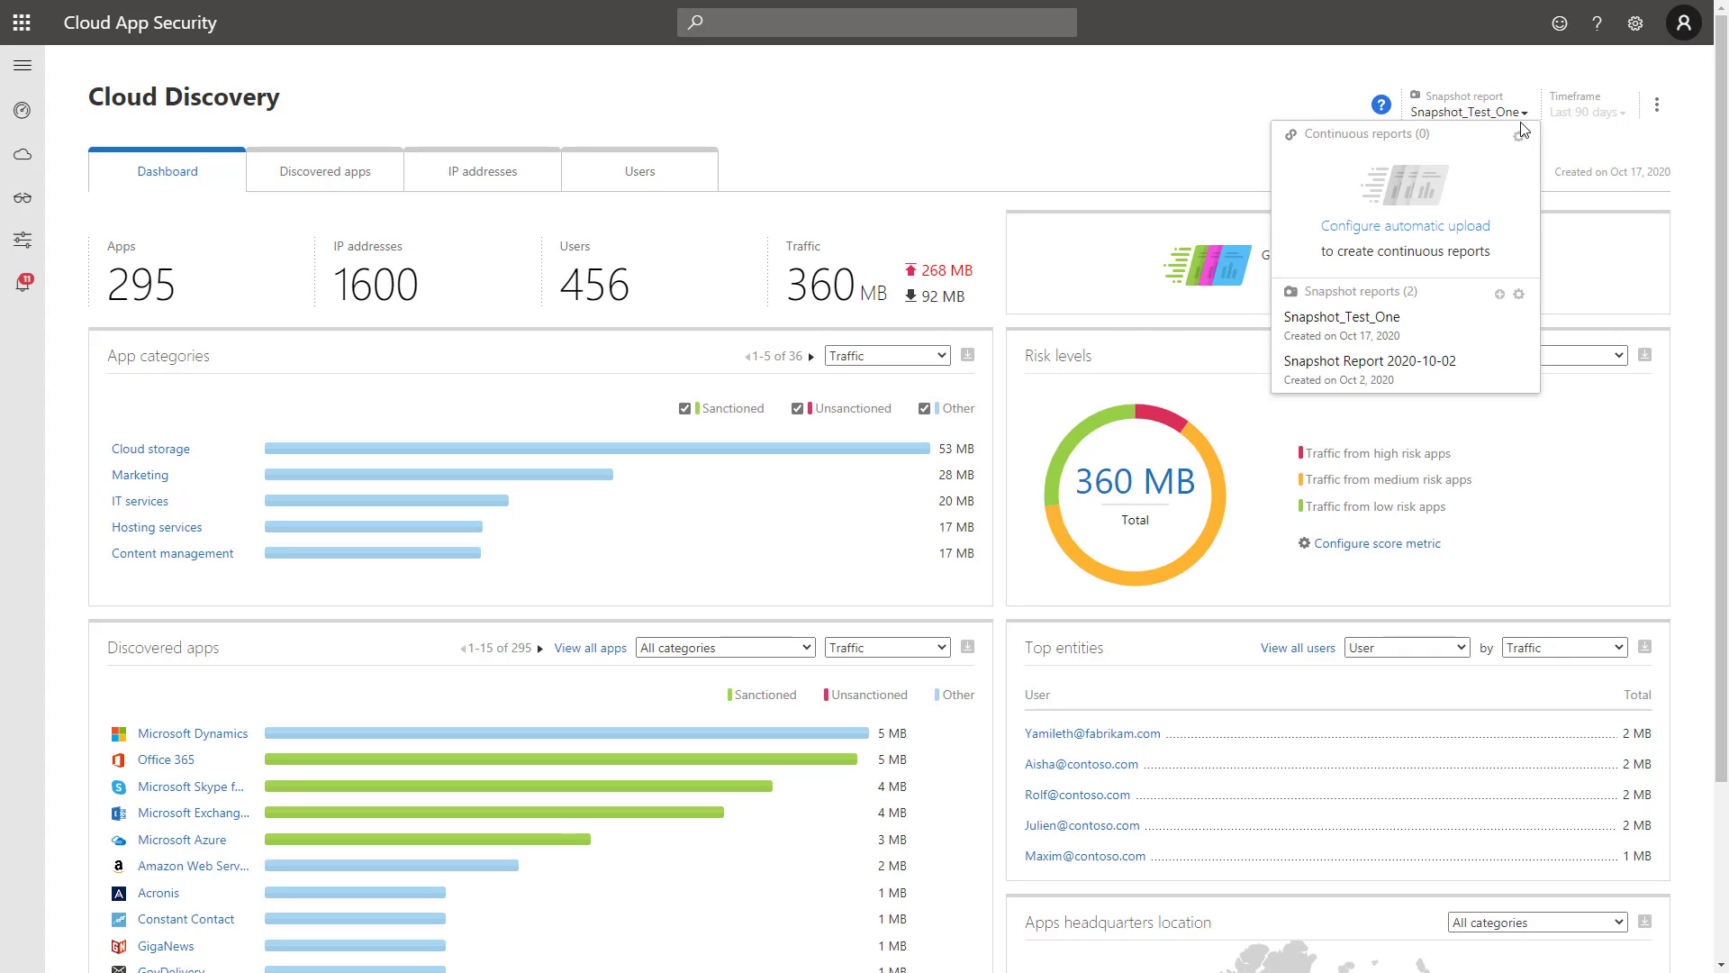
# - Add a data source named Barracuda using Barracuda - F-Series Firewall with receiver type Syslog - TCP
pyautogui.click(1434, 239)
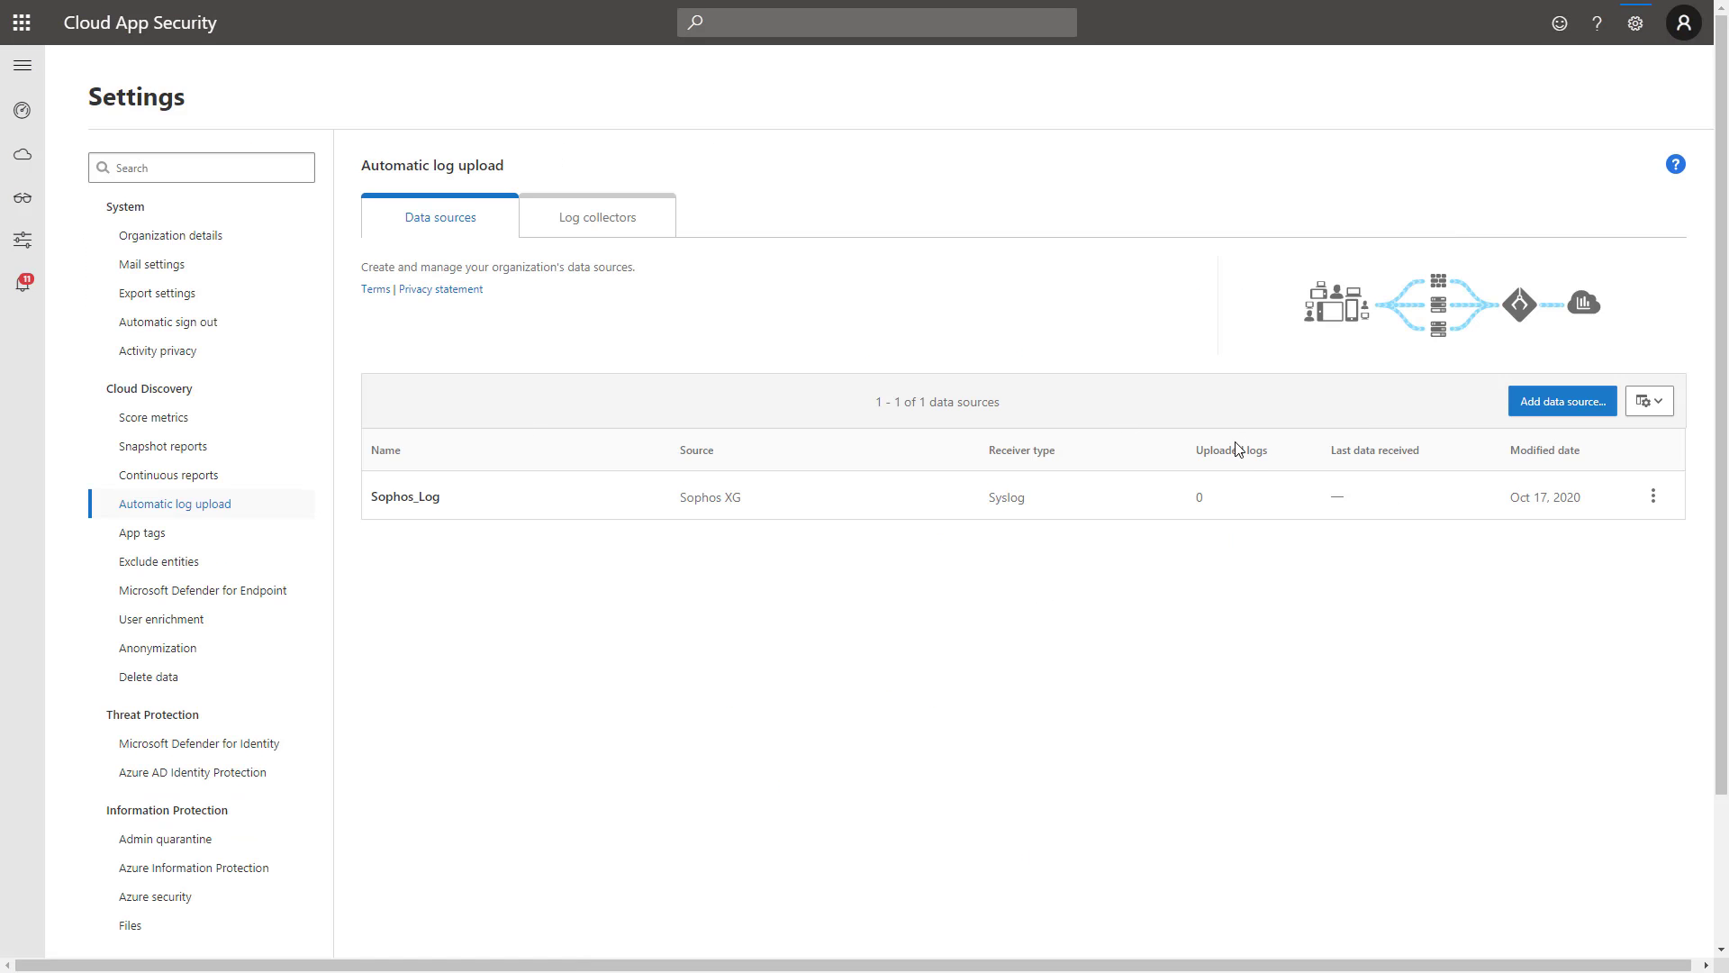
pyautogui.click(1604, 405)
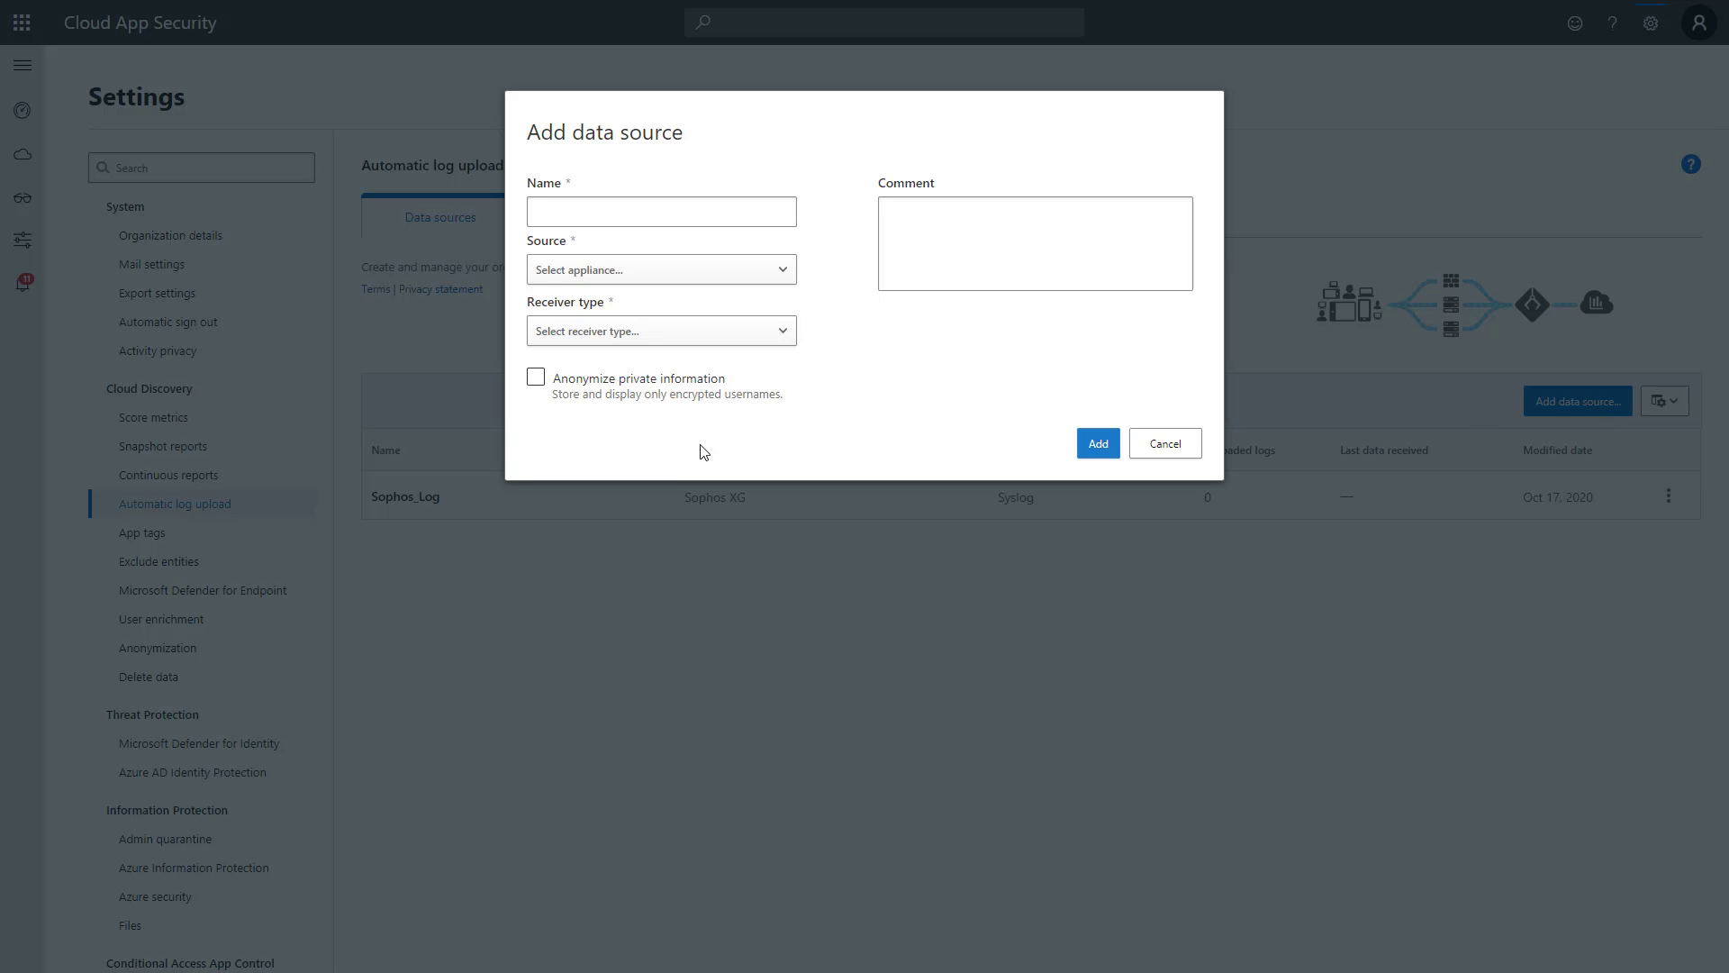
pyautogui.click(630, 213)
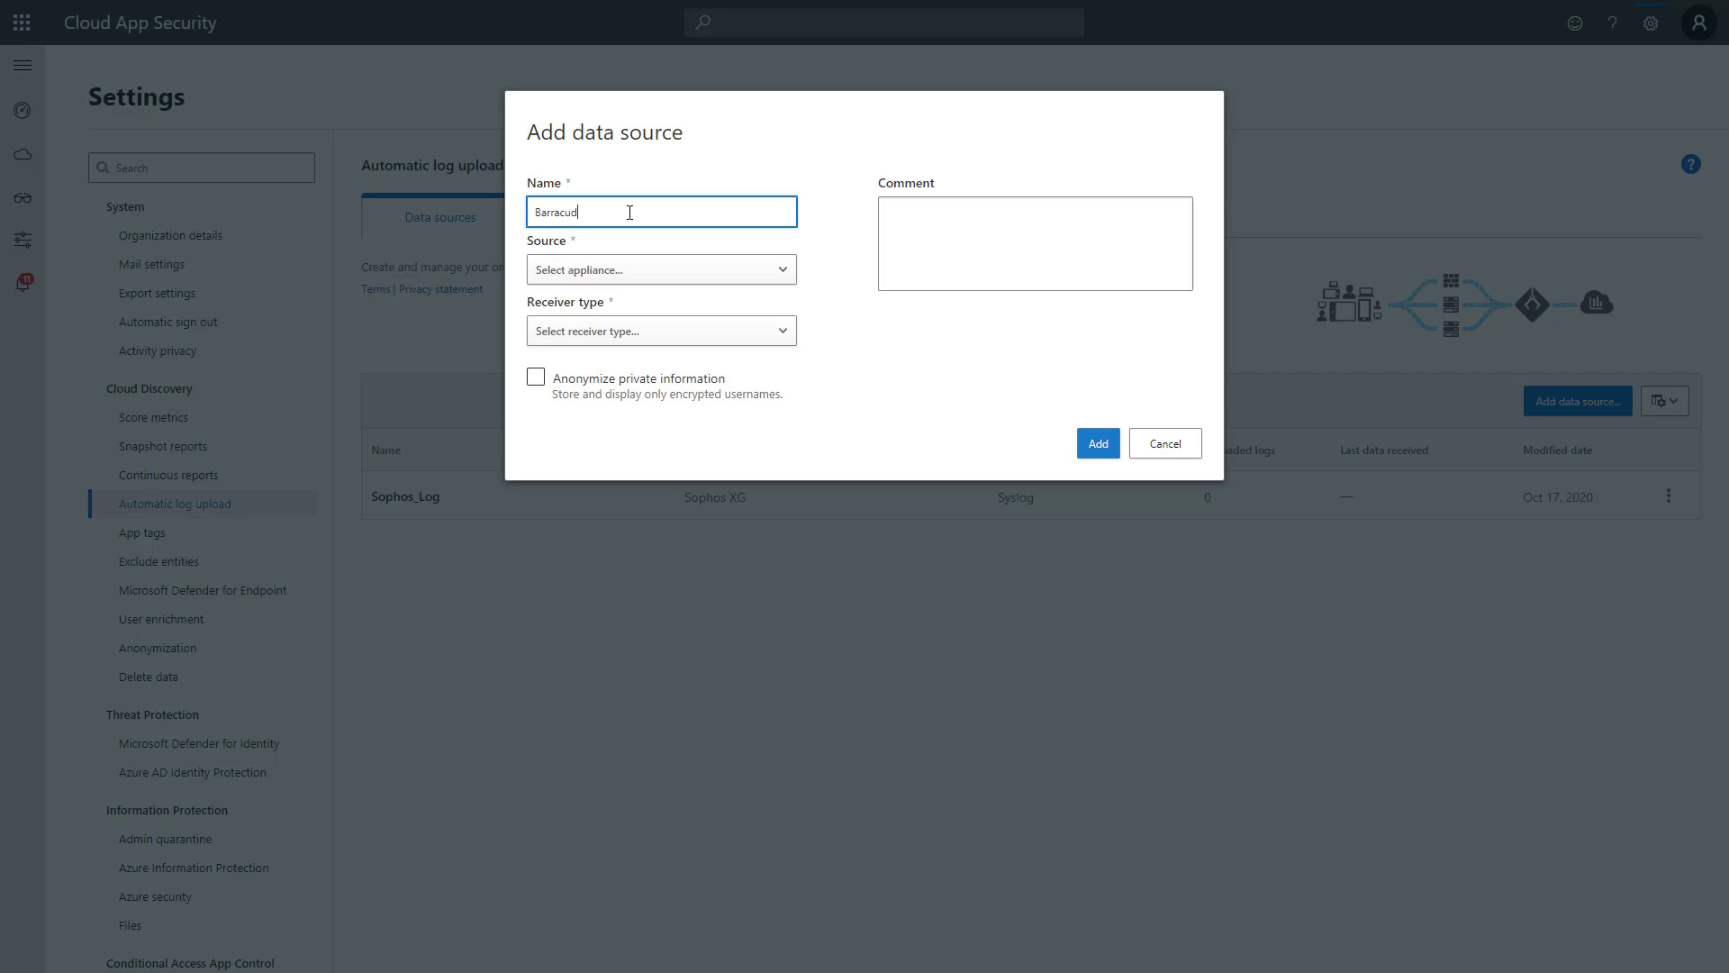
pyautogui.click(744, 272)
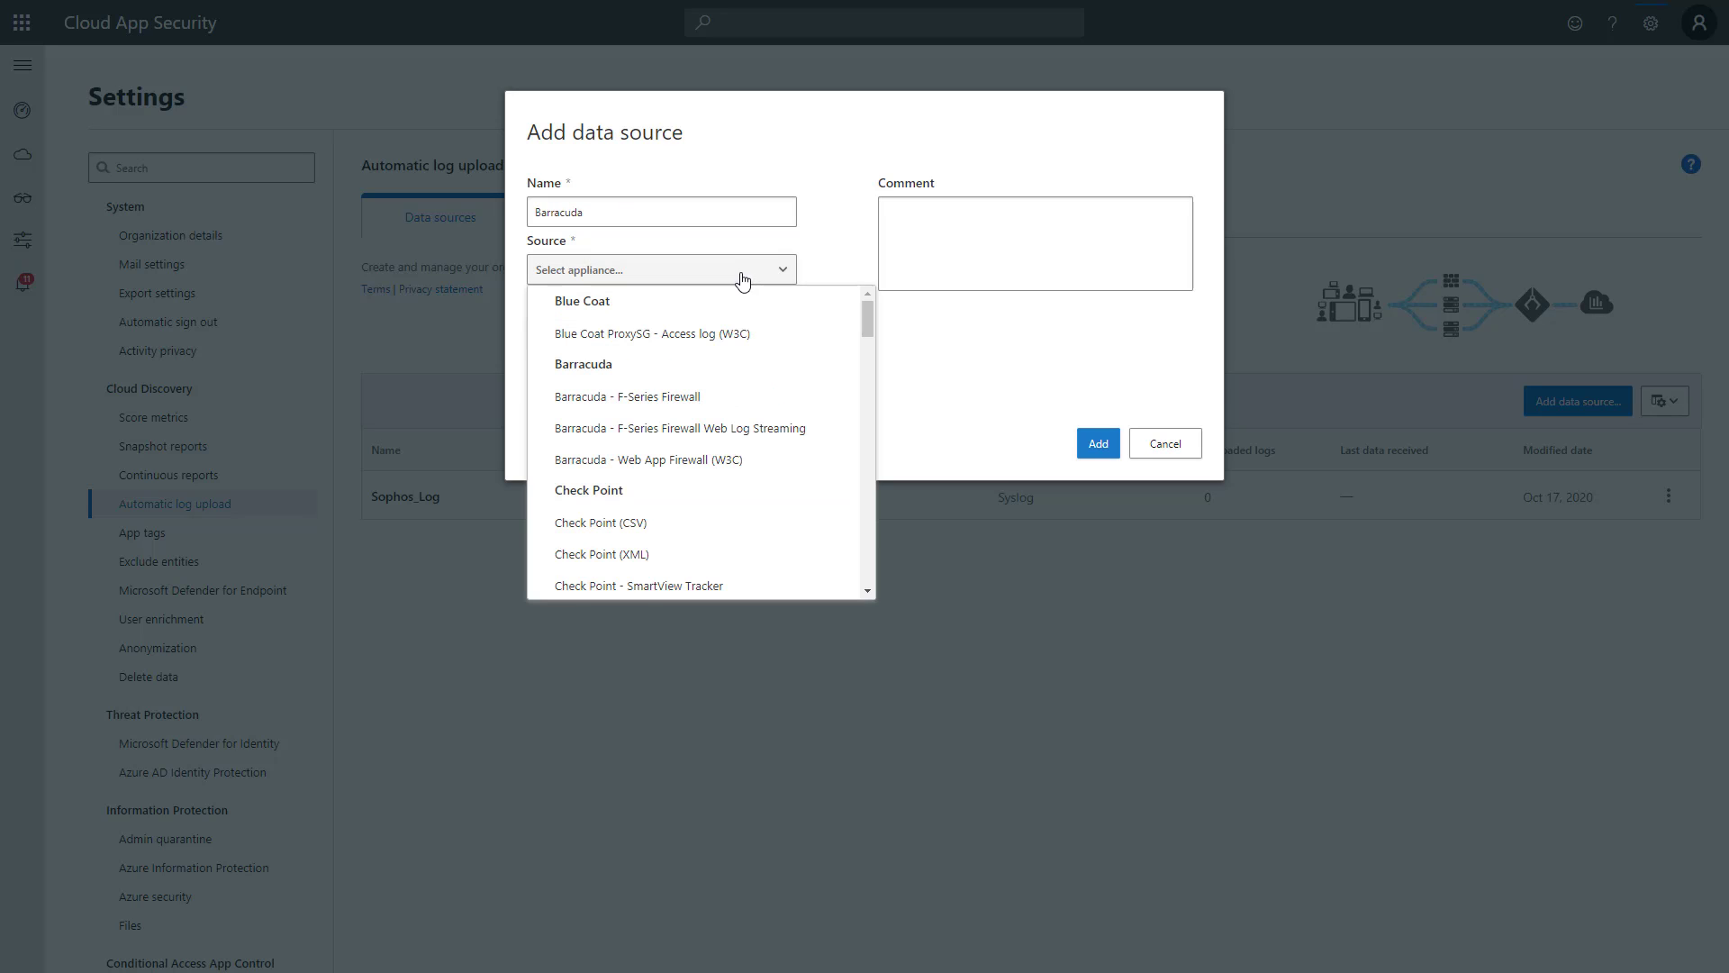
pyautogui.click(759, 397)
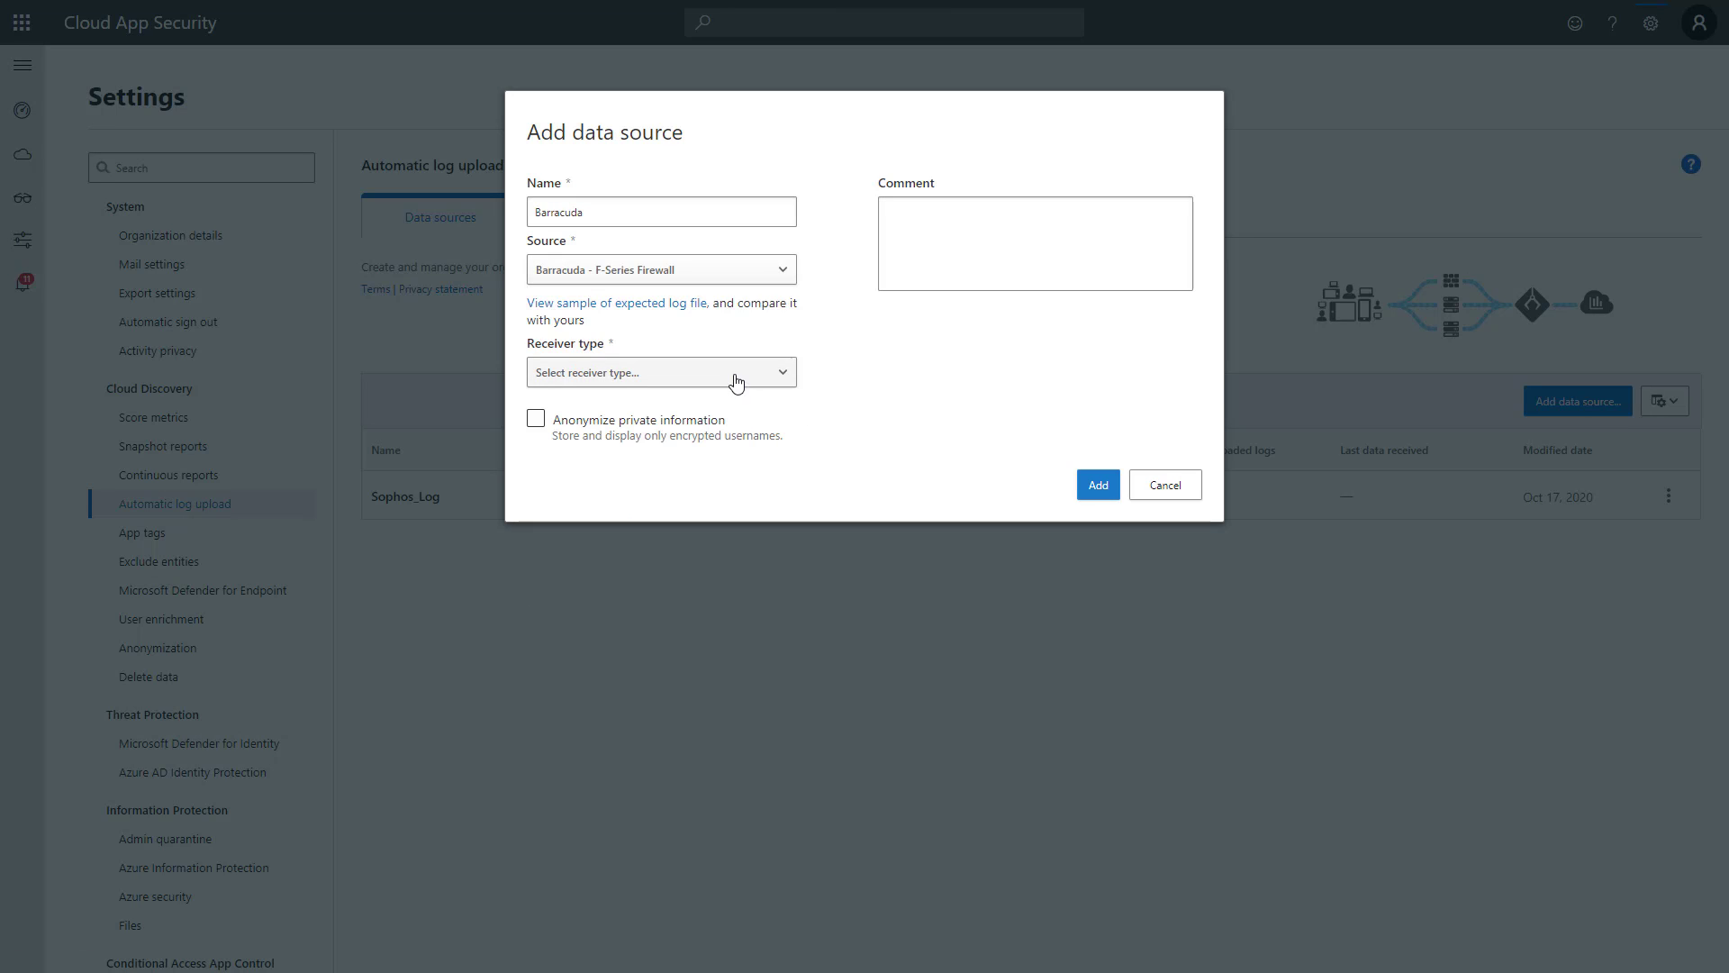
pyautogui.click(645, 382)
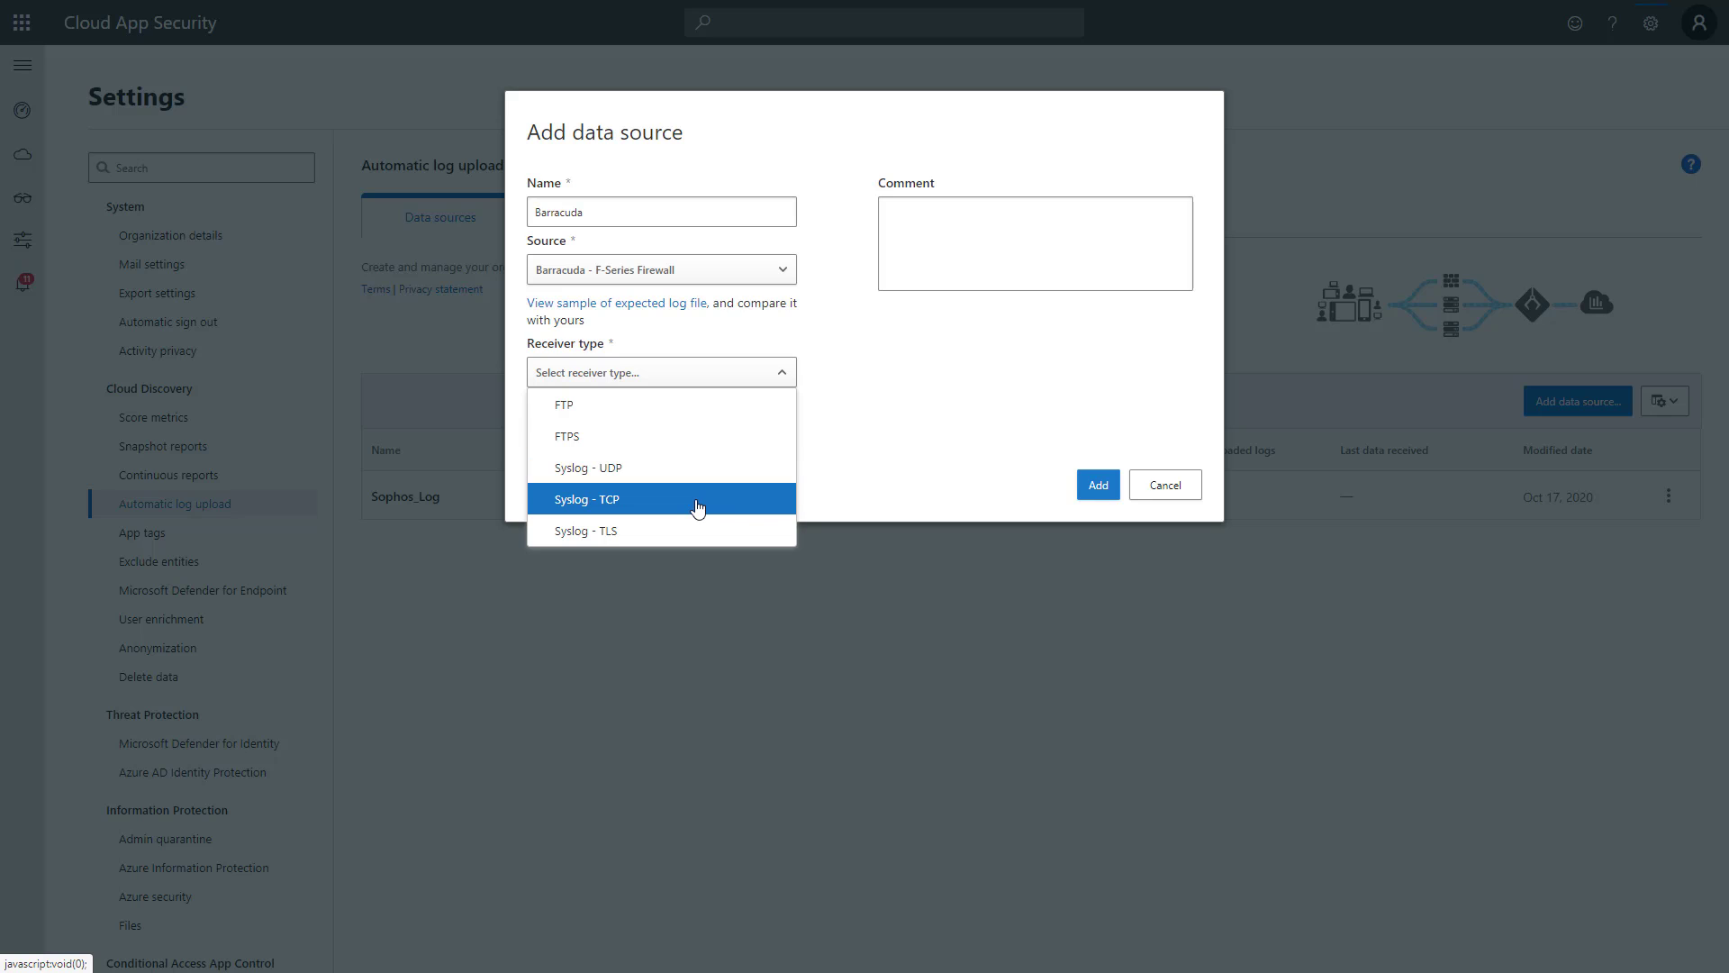
pyautogui.click(738, 506)
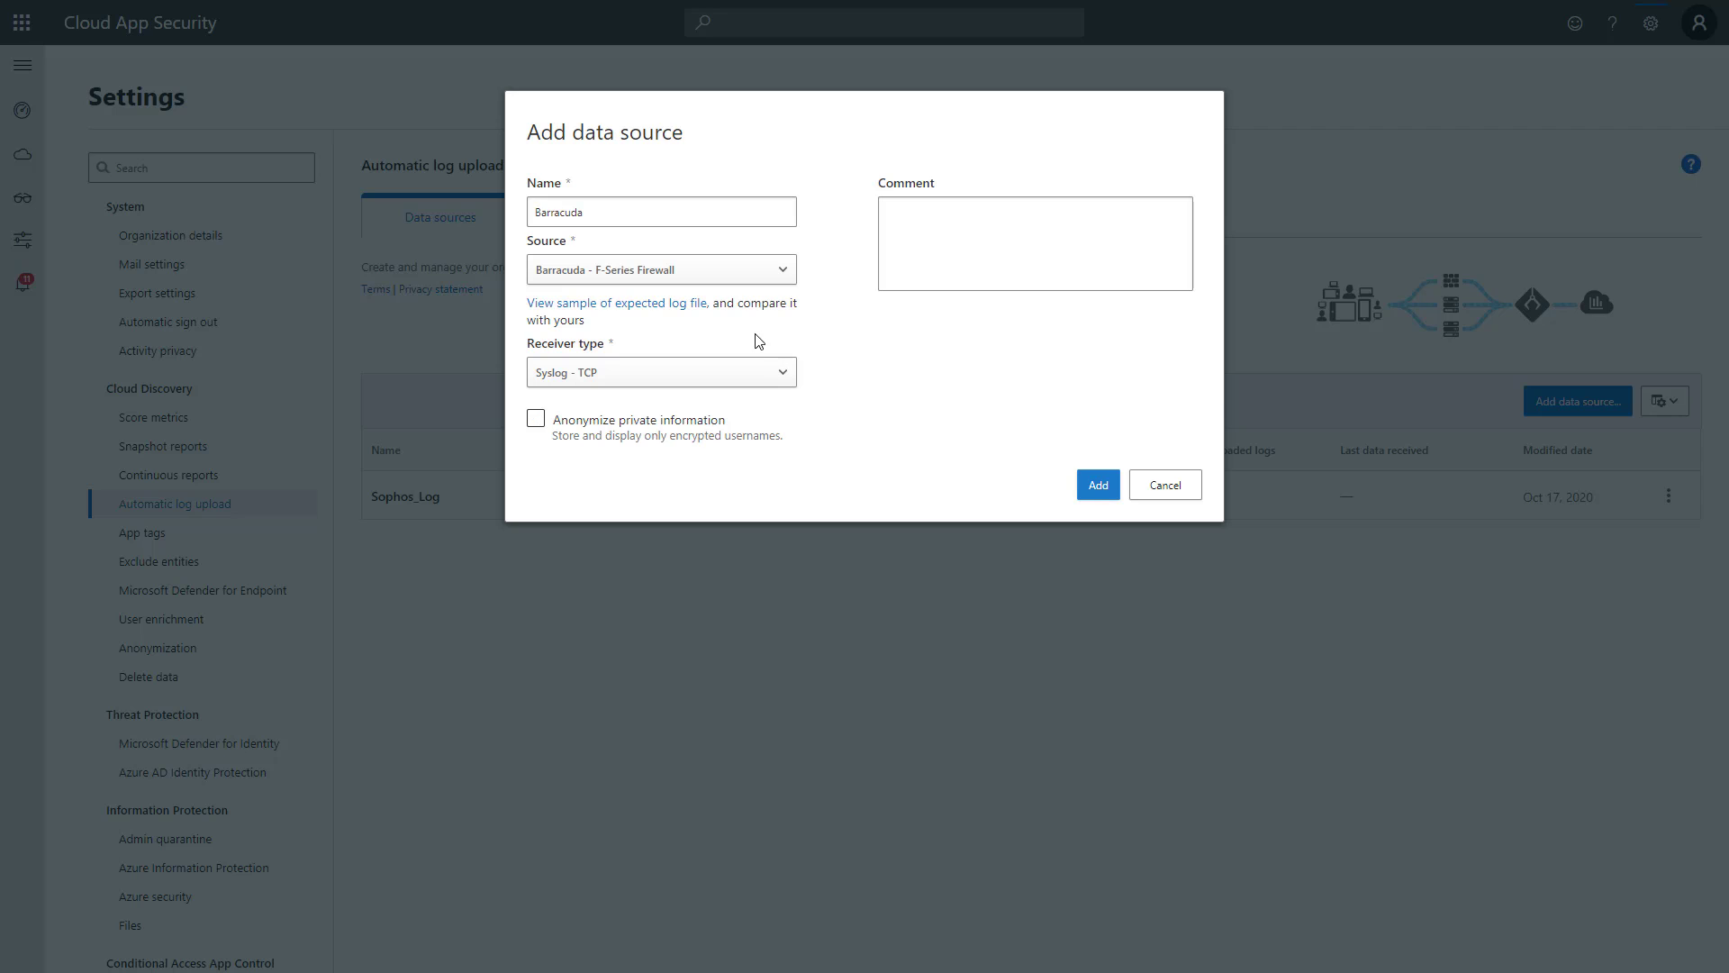
pyautogui.click(1098, 487)
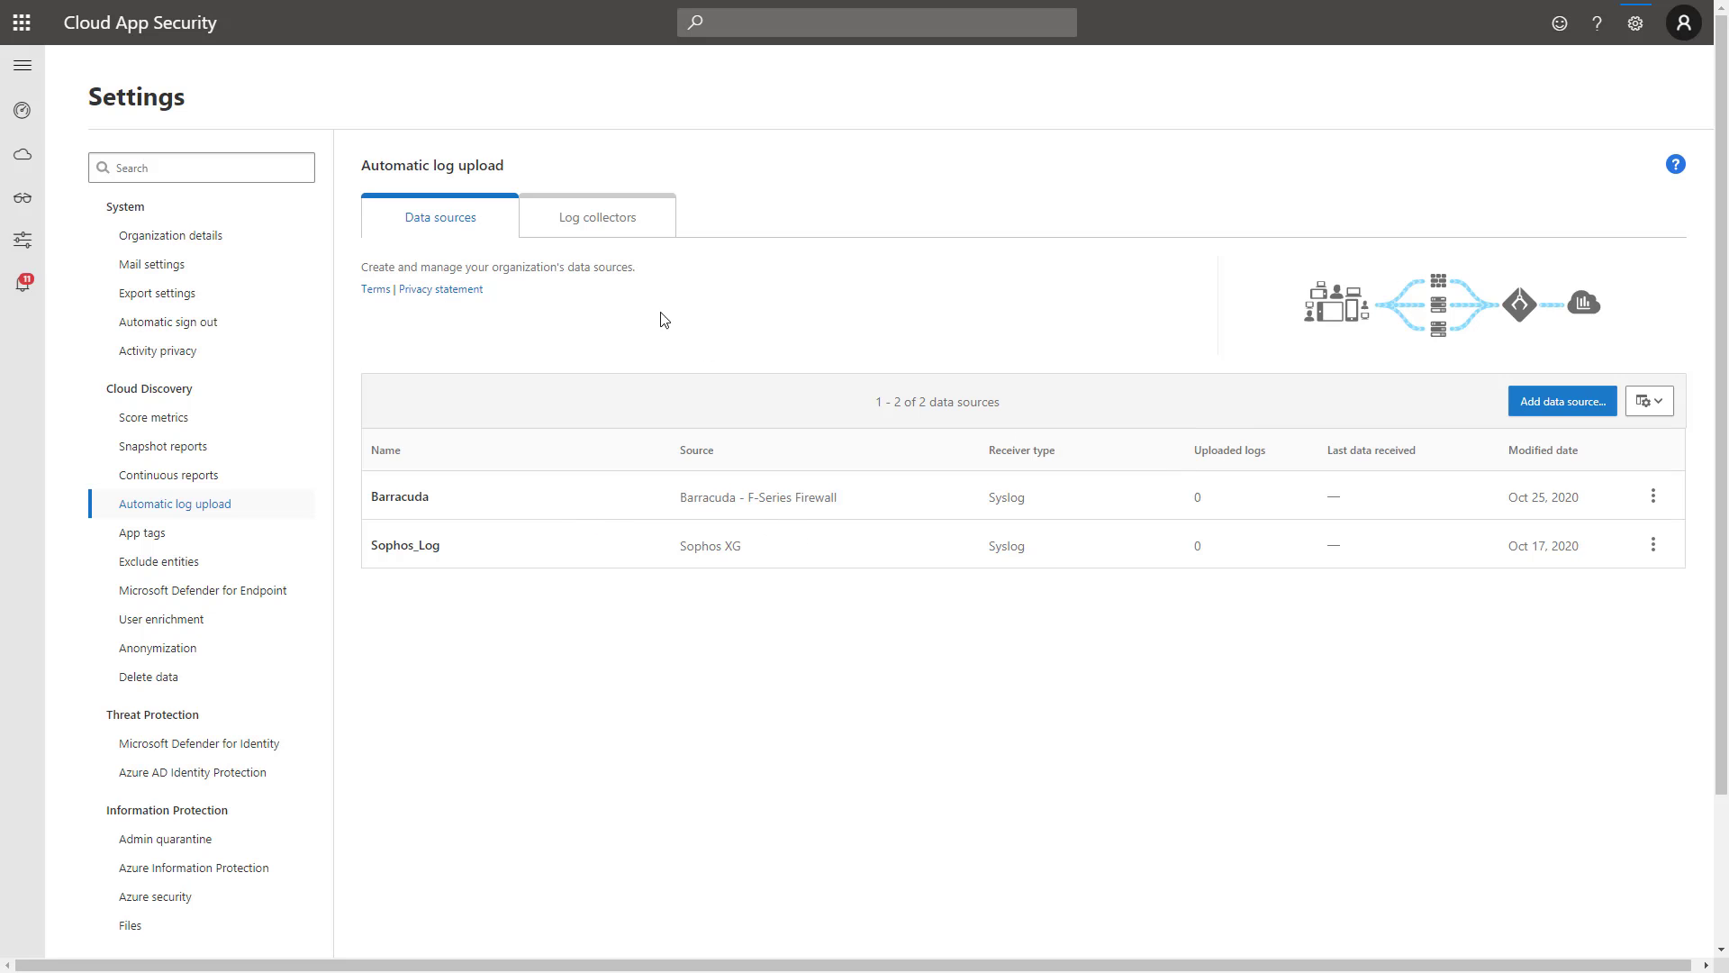
# - Start a new log collector and link it to the Barracuda data source
pyautogui.click(584, 227)
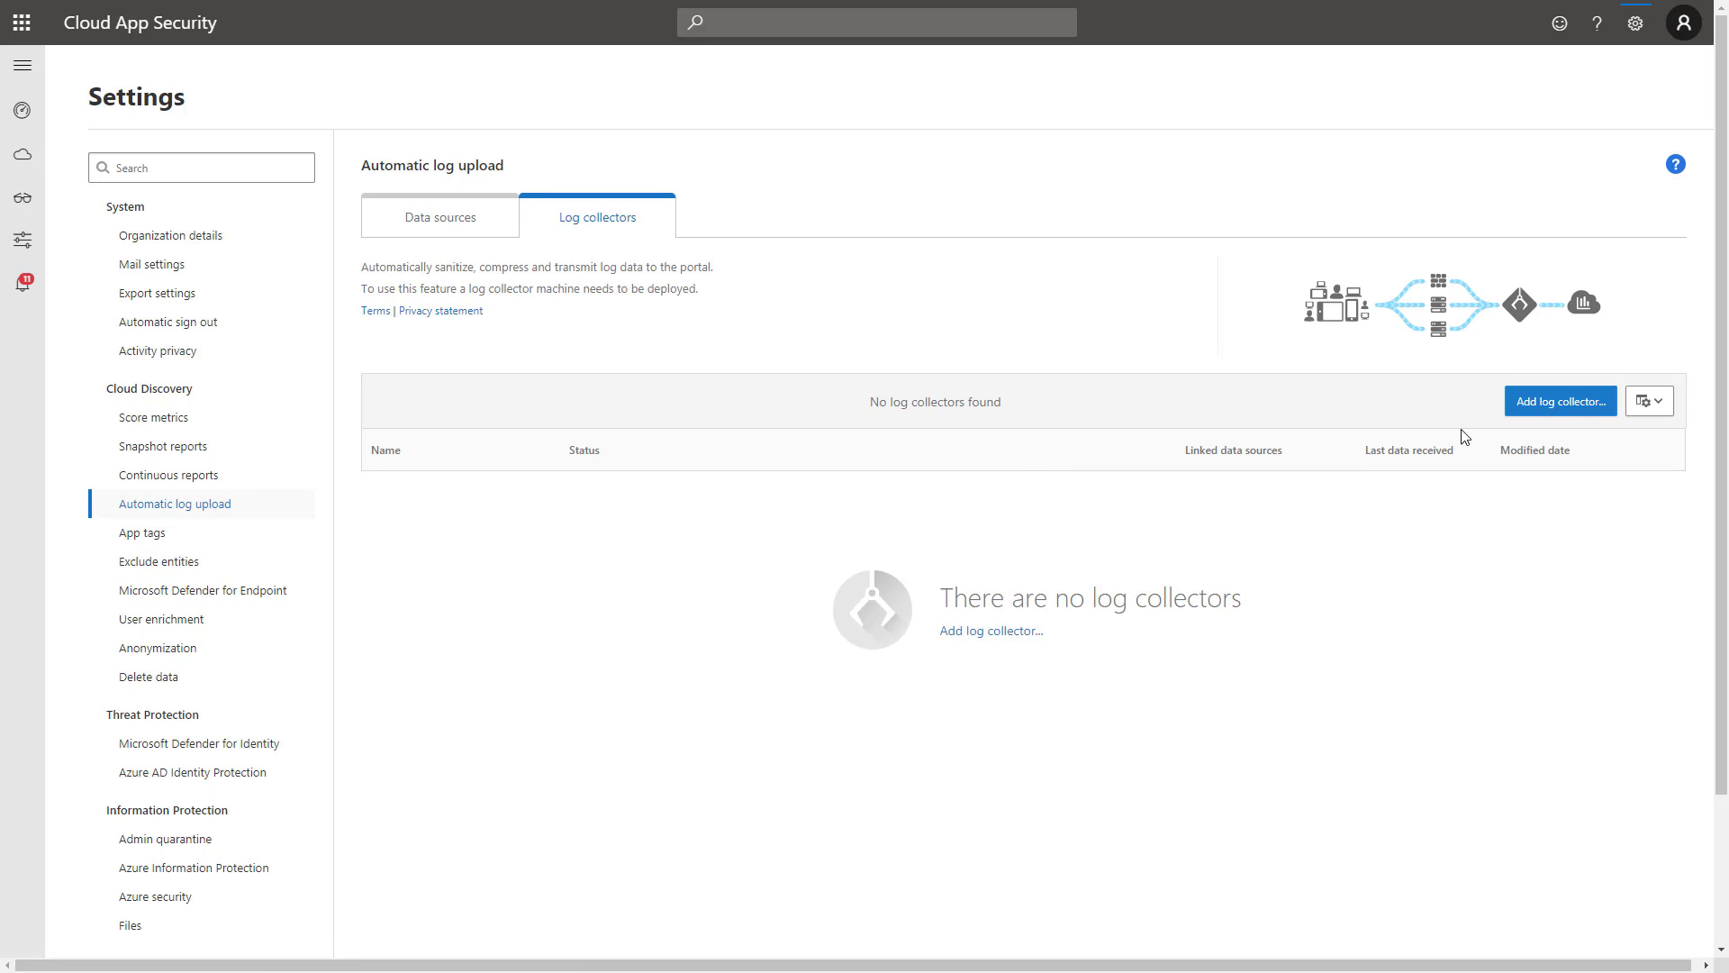
pyautogui.click(1551, 410)
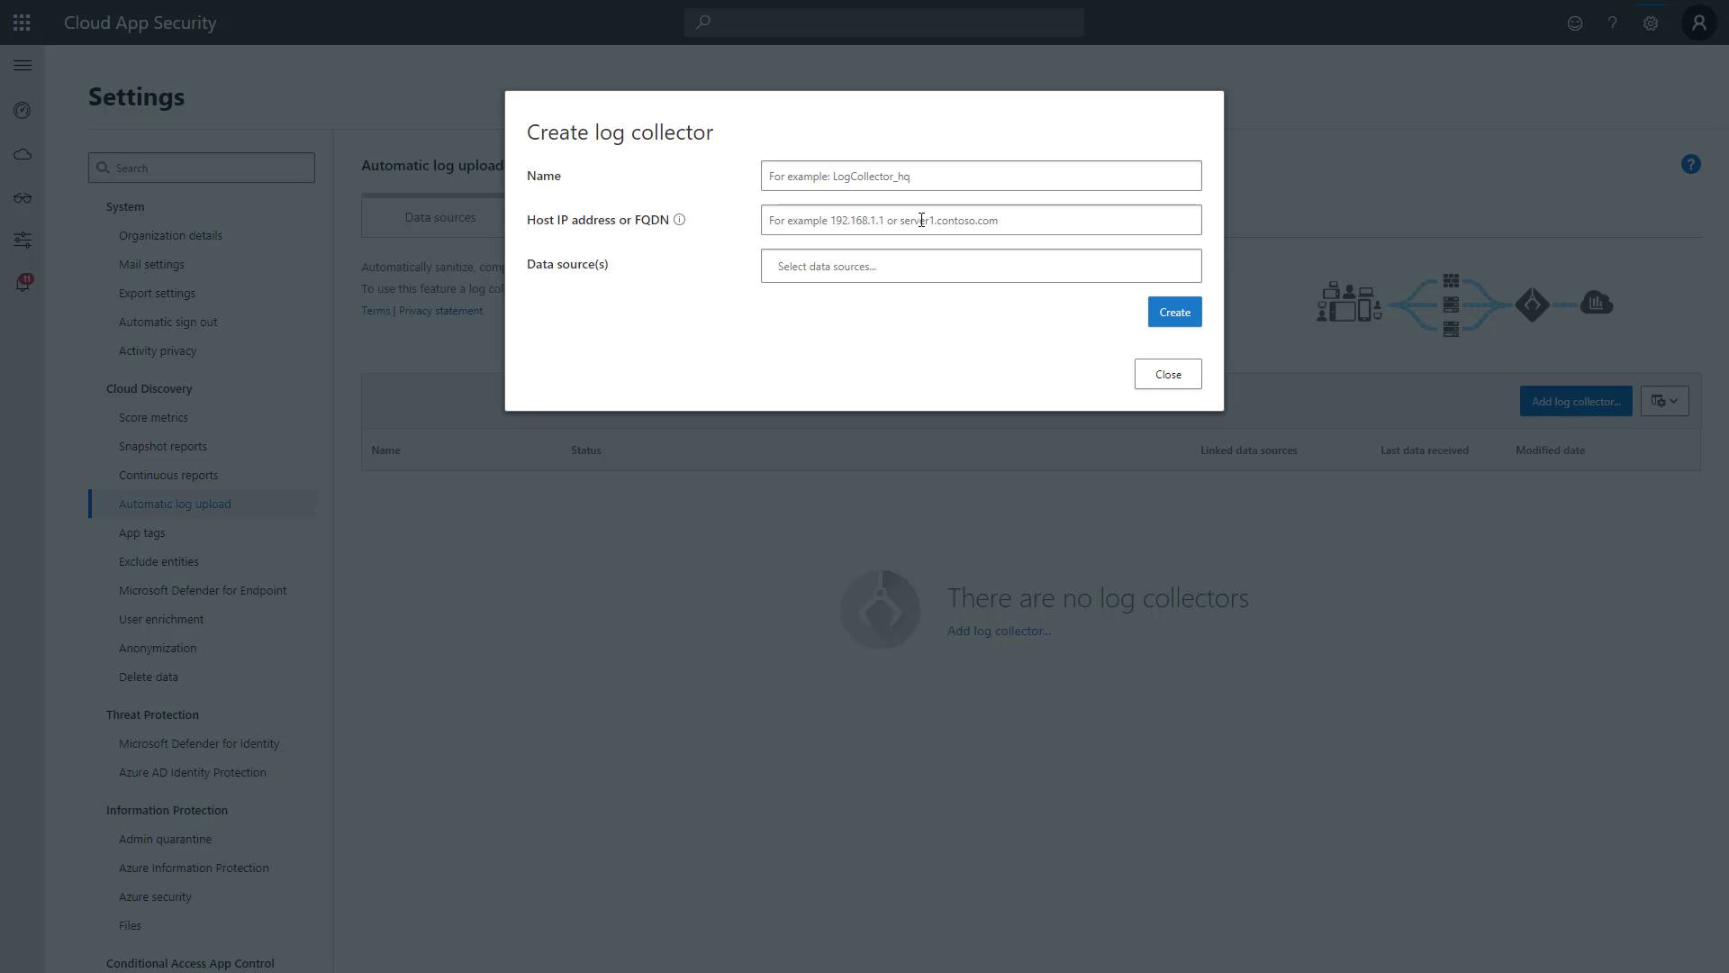
pyautogui.click(796, 167)
pyautogui.click(1157, 226)
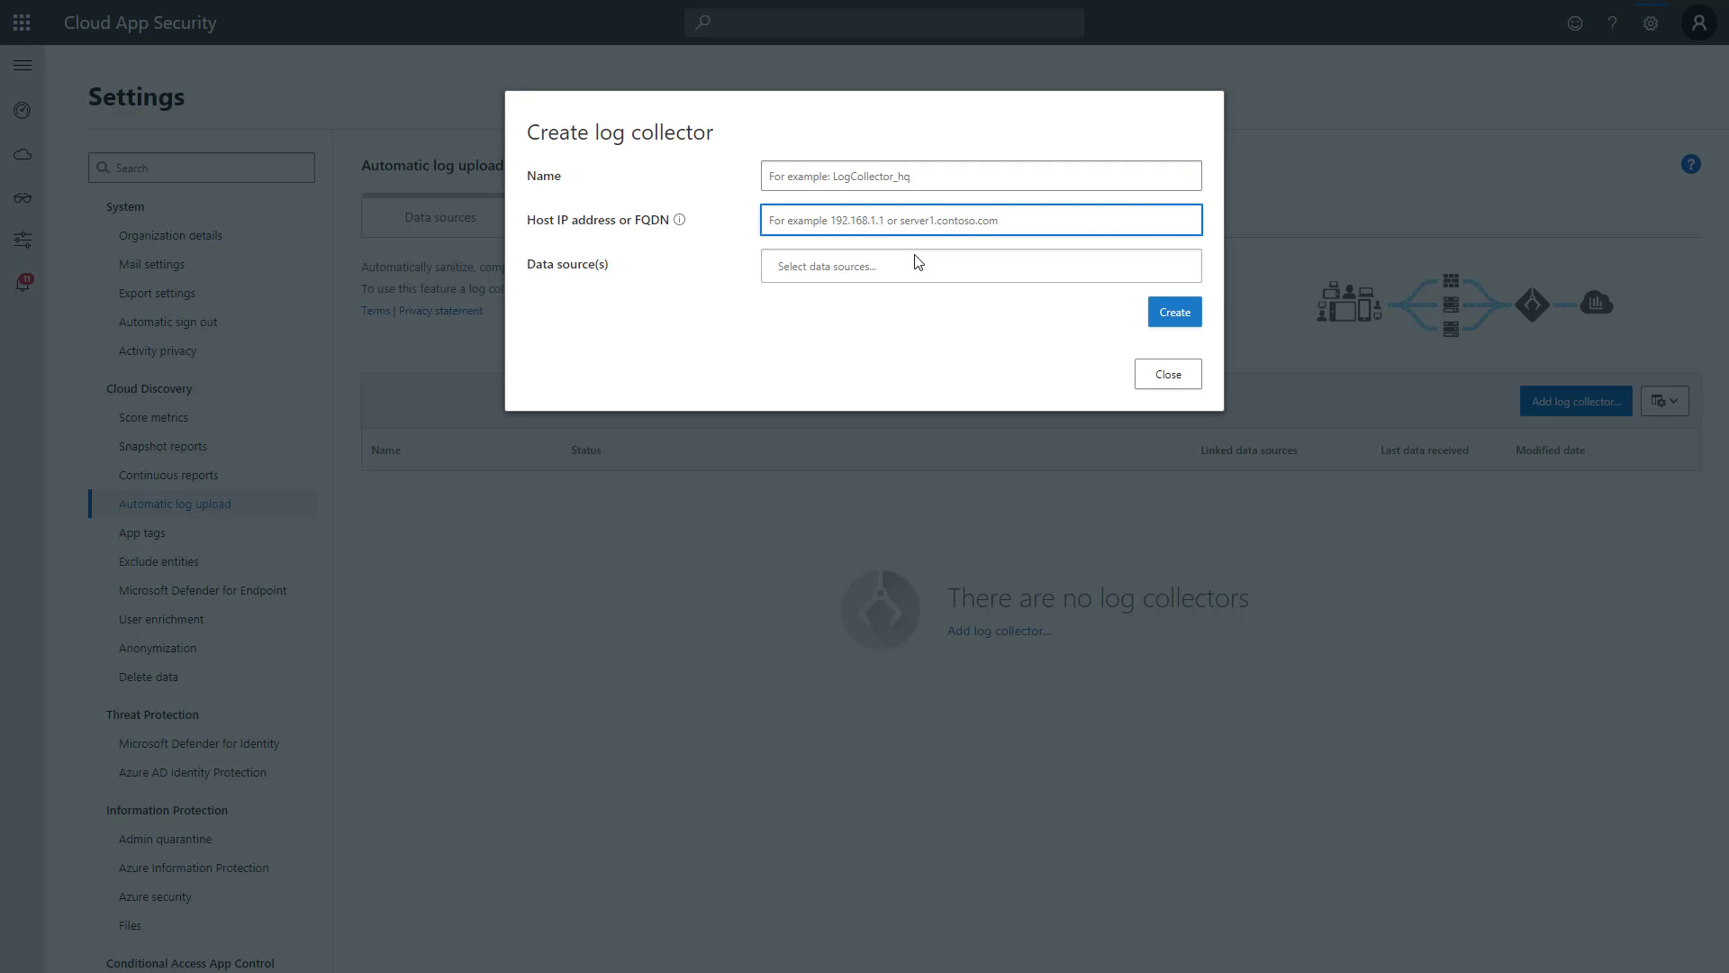
pyautogui.click(935, 267)
pyautogui.click(905, 342)
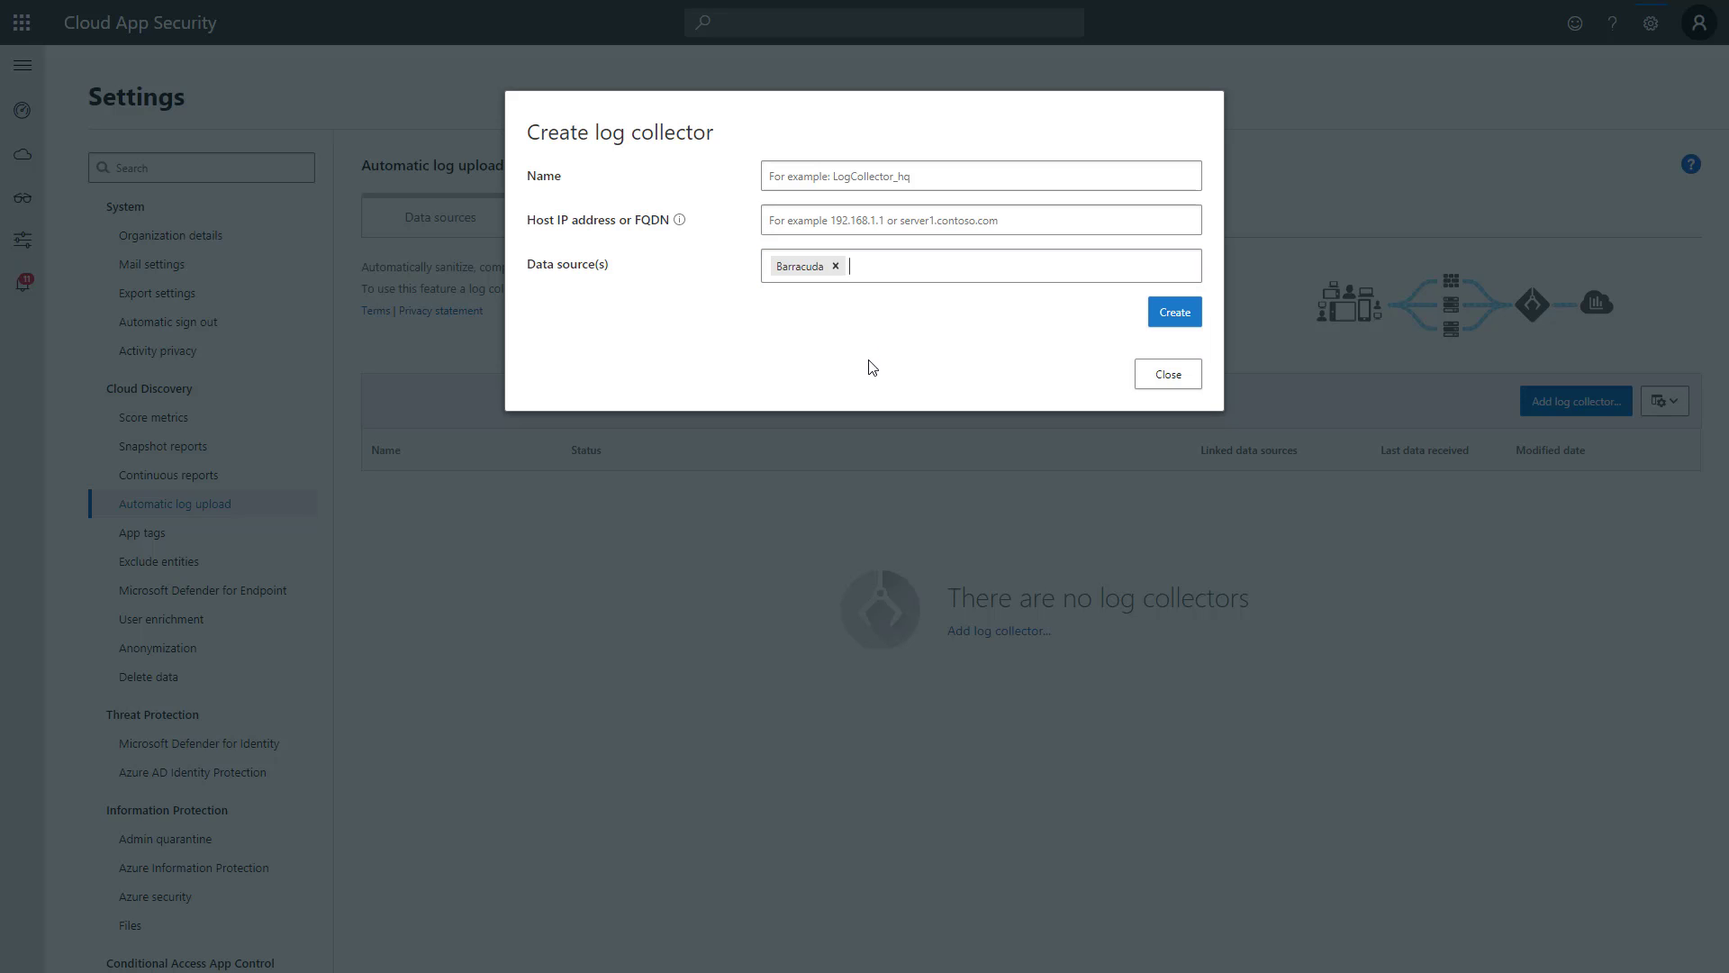
# - Enter name Log_Collector_Main and host IP 192.168.1.1, then inspect the --cap-add=SYS_ADMIN run command
pyautogui.click(859, 179)
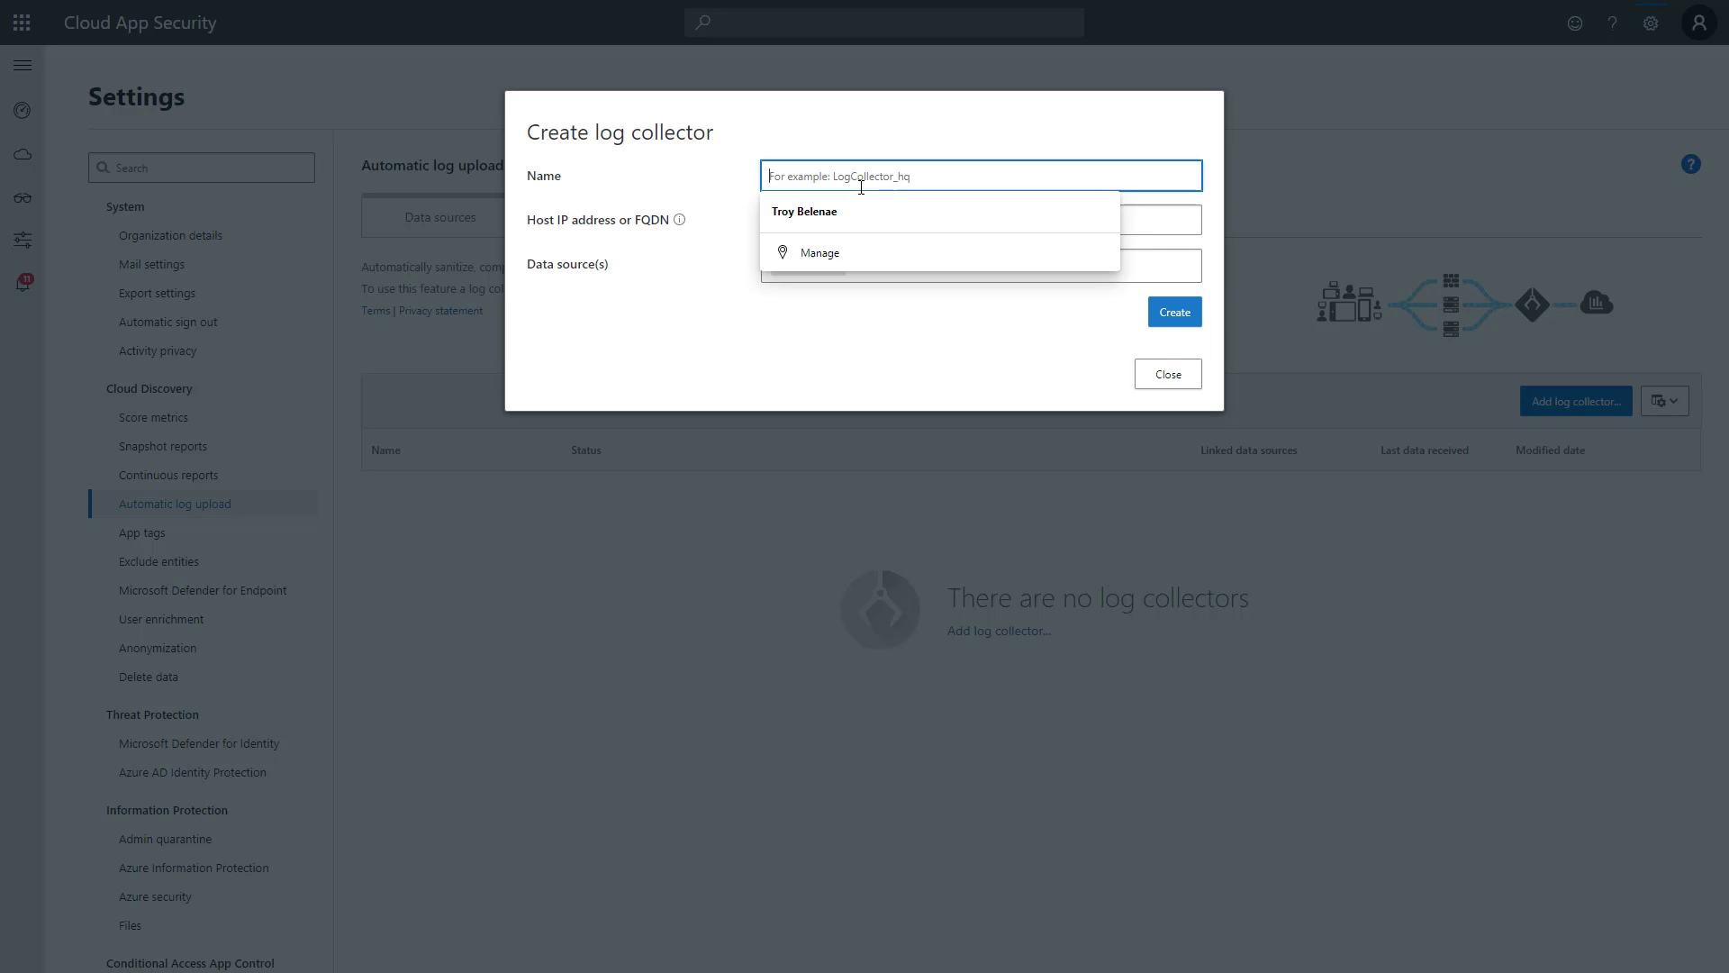
pyautogui.click(1138, 215)
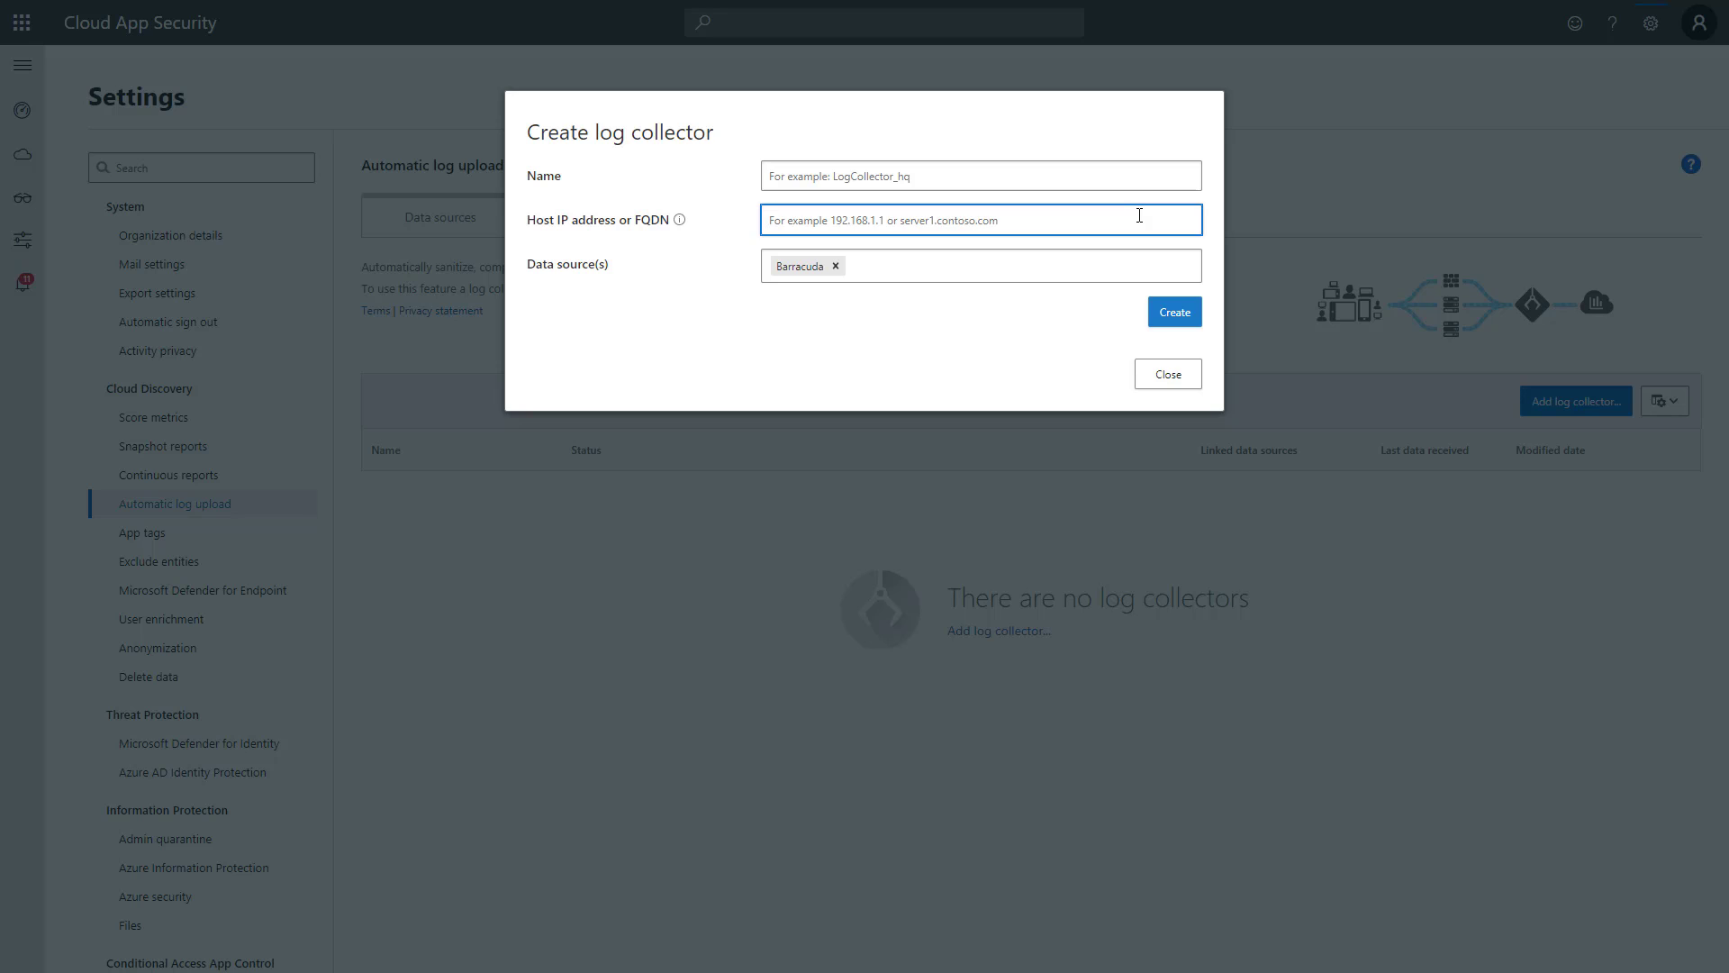
pyautogui.write('18')
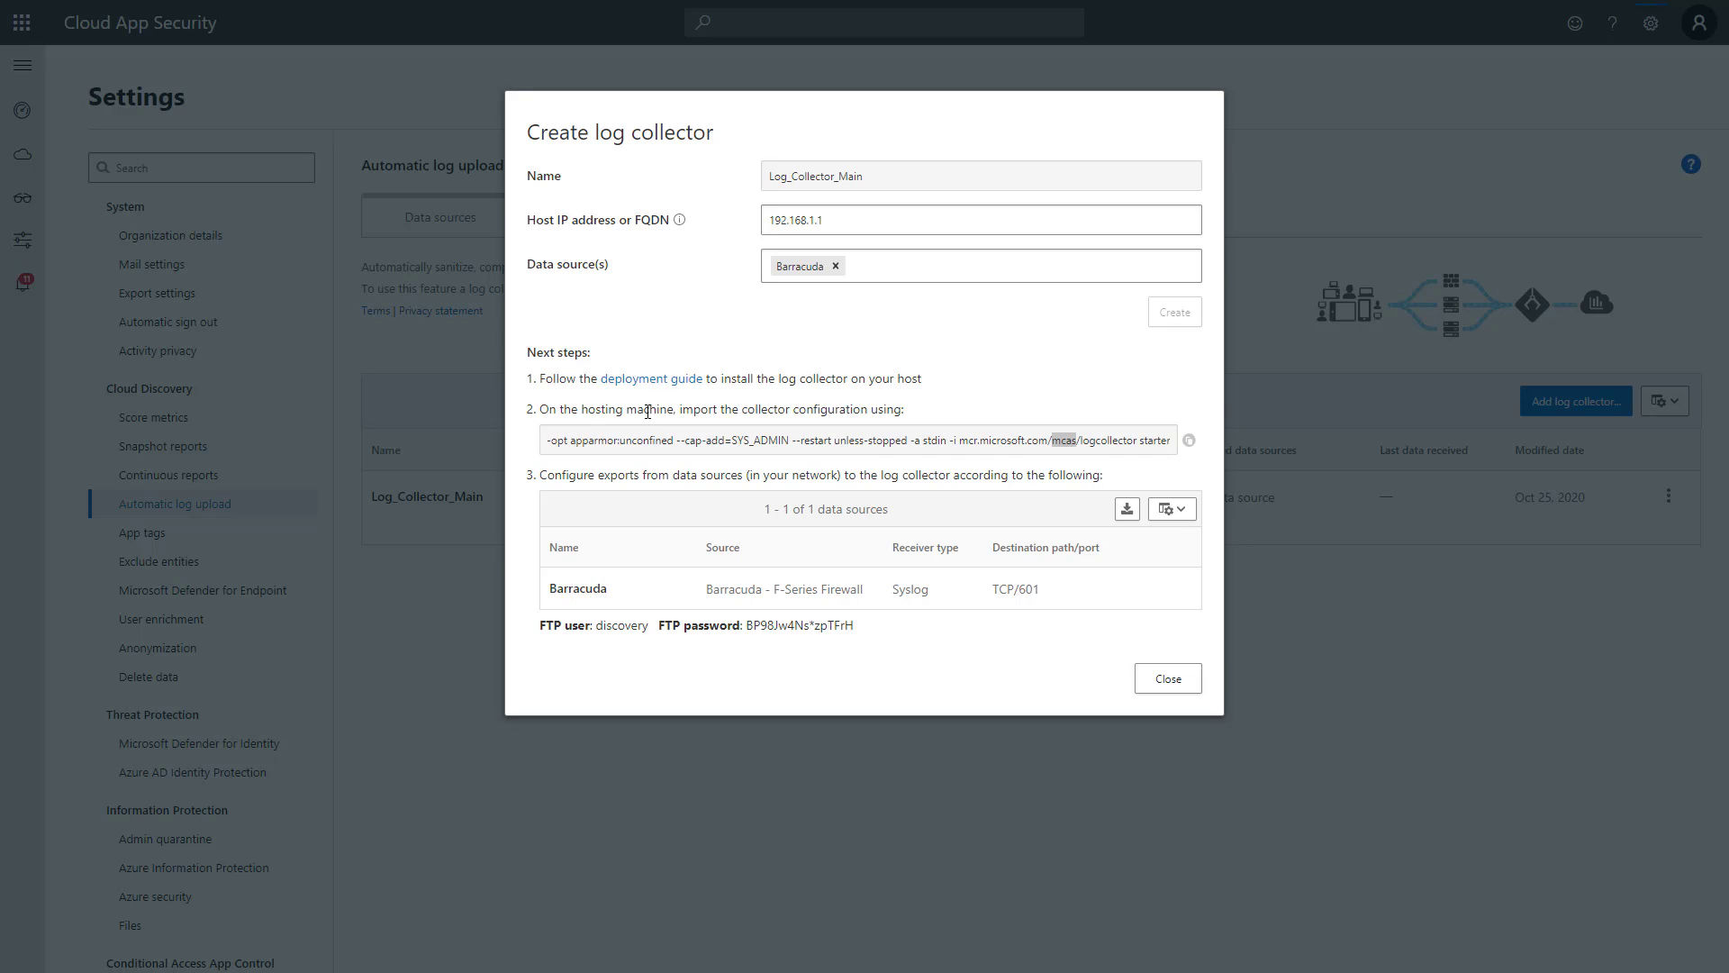
pyautogui.doubleClick(739, 435)
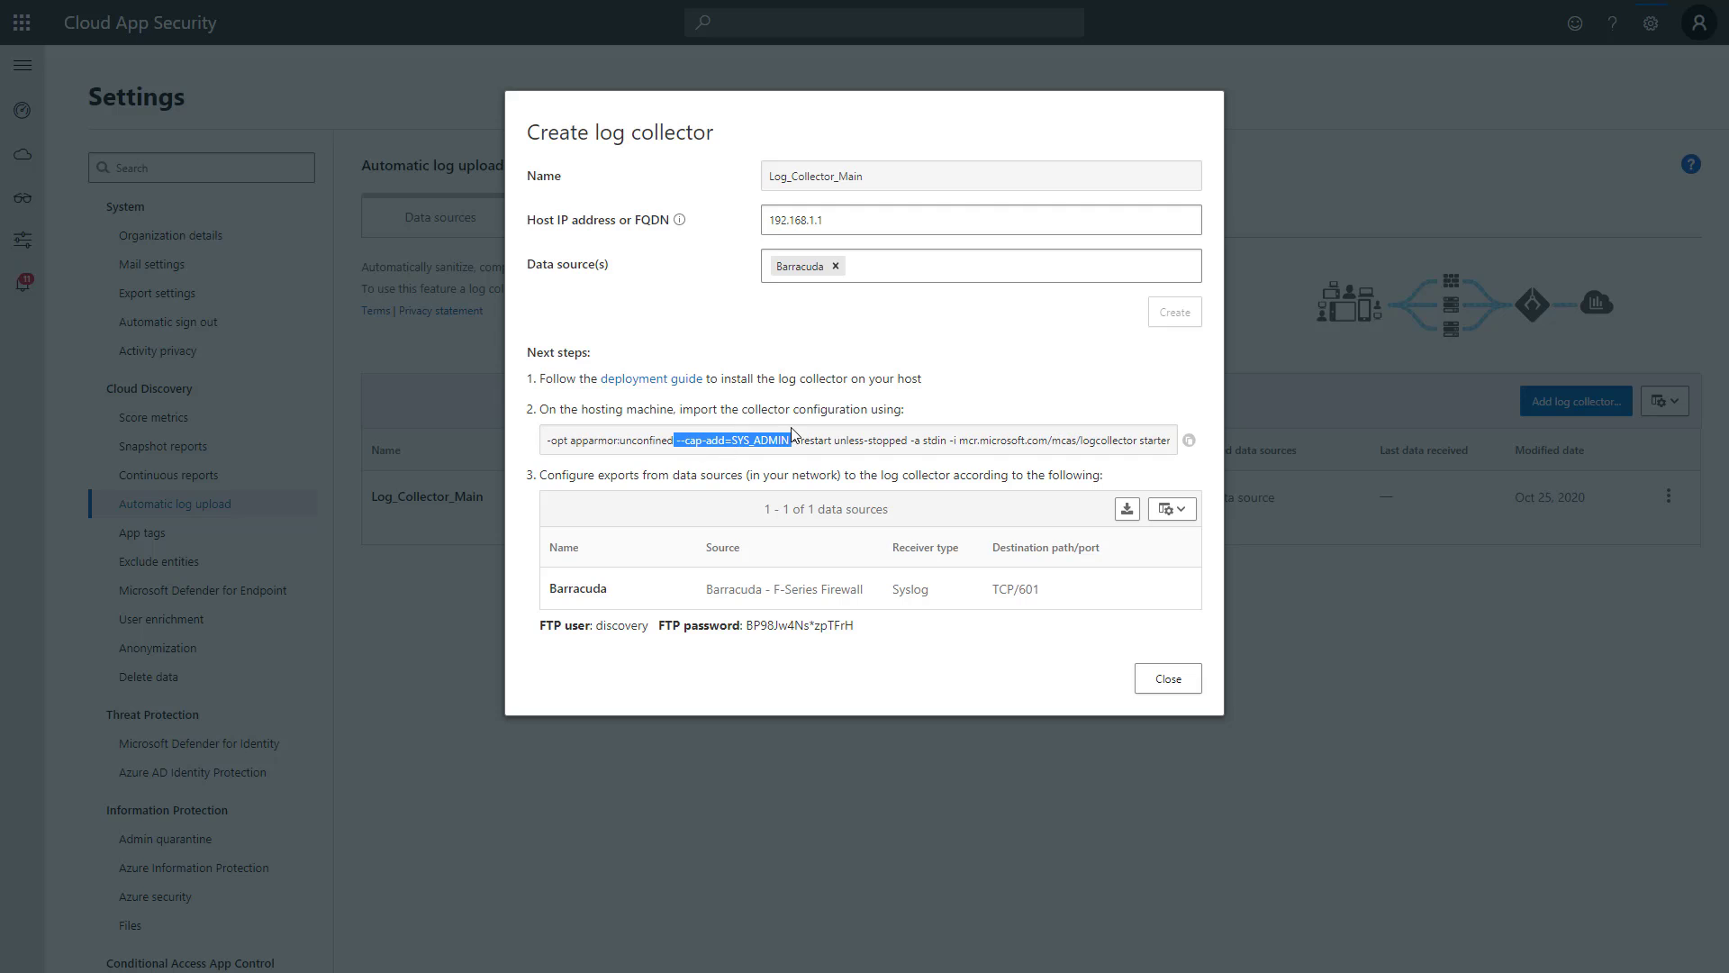
pyautogui.click(738, 437)
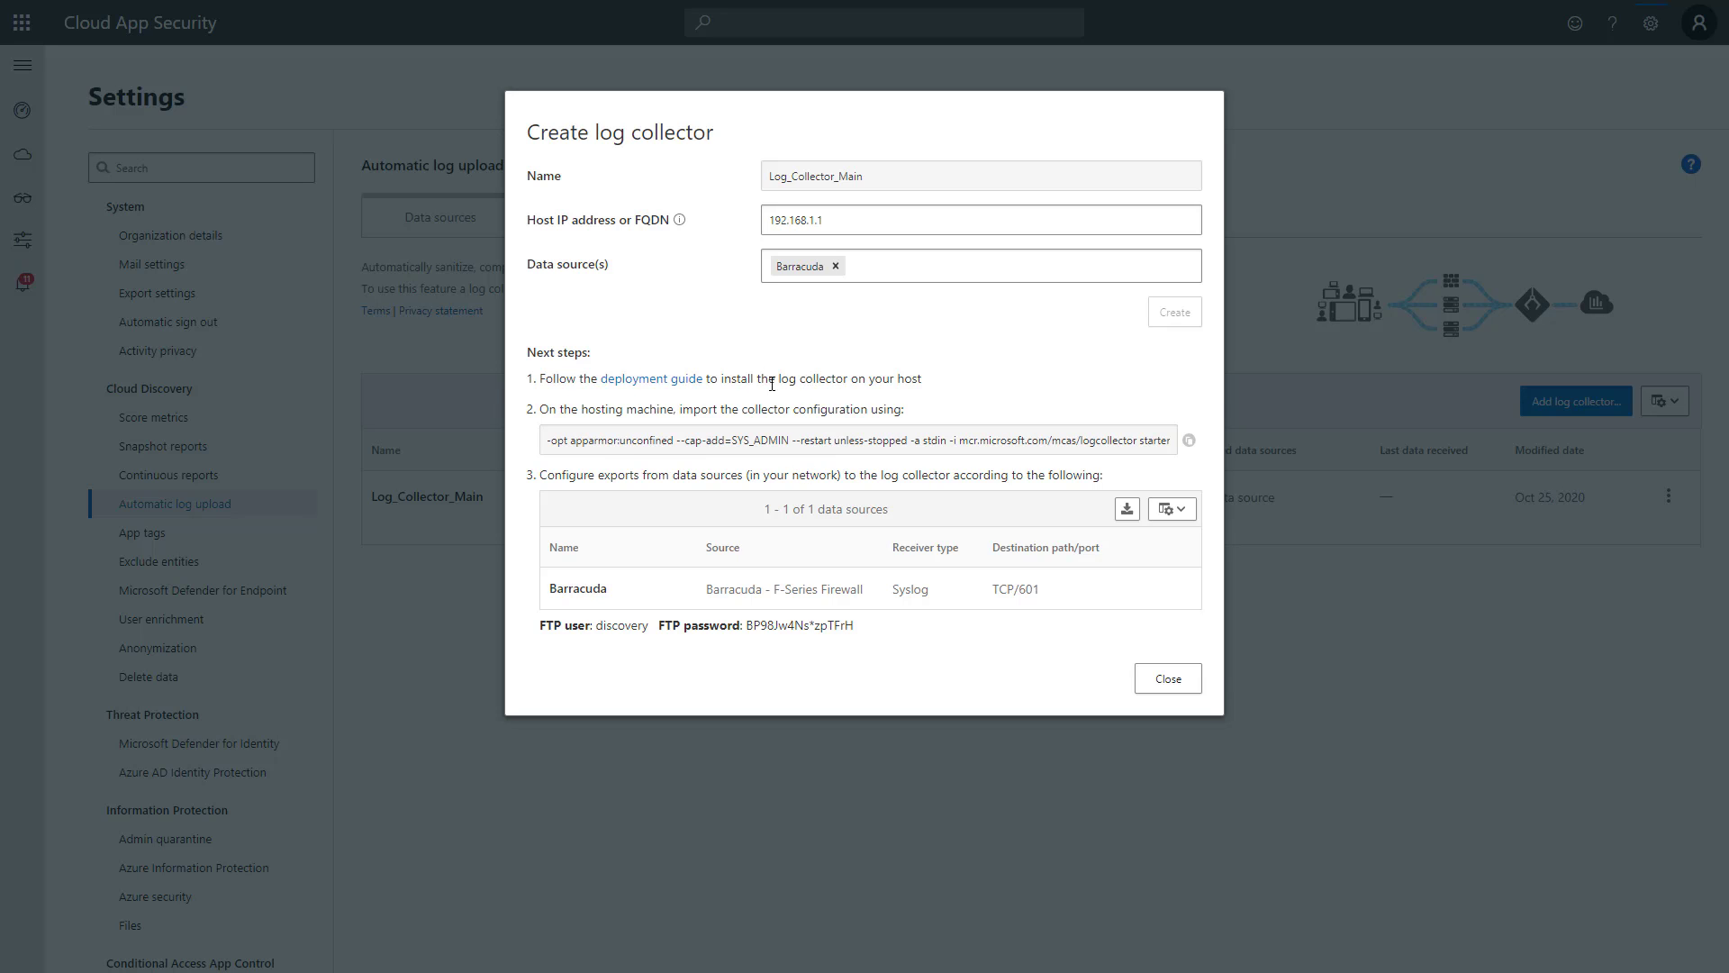
# - Read the Docker on Windows on-premises steps in the log collector deployment guide
pyautogui.click(651, 381)
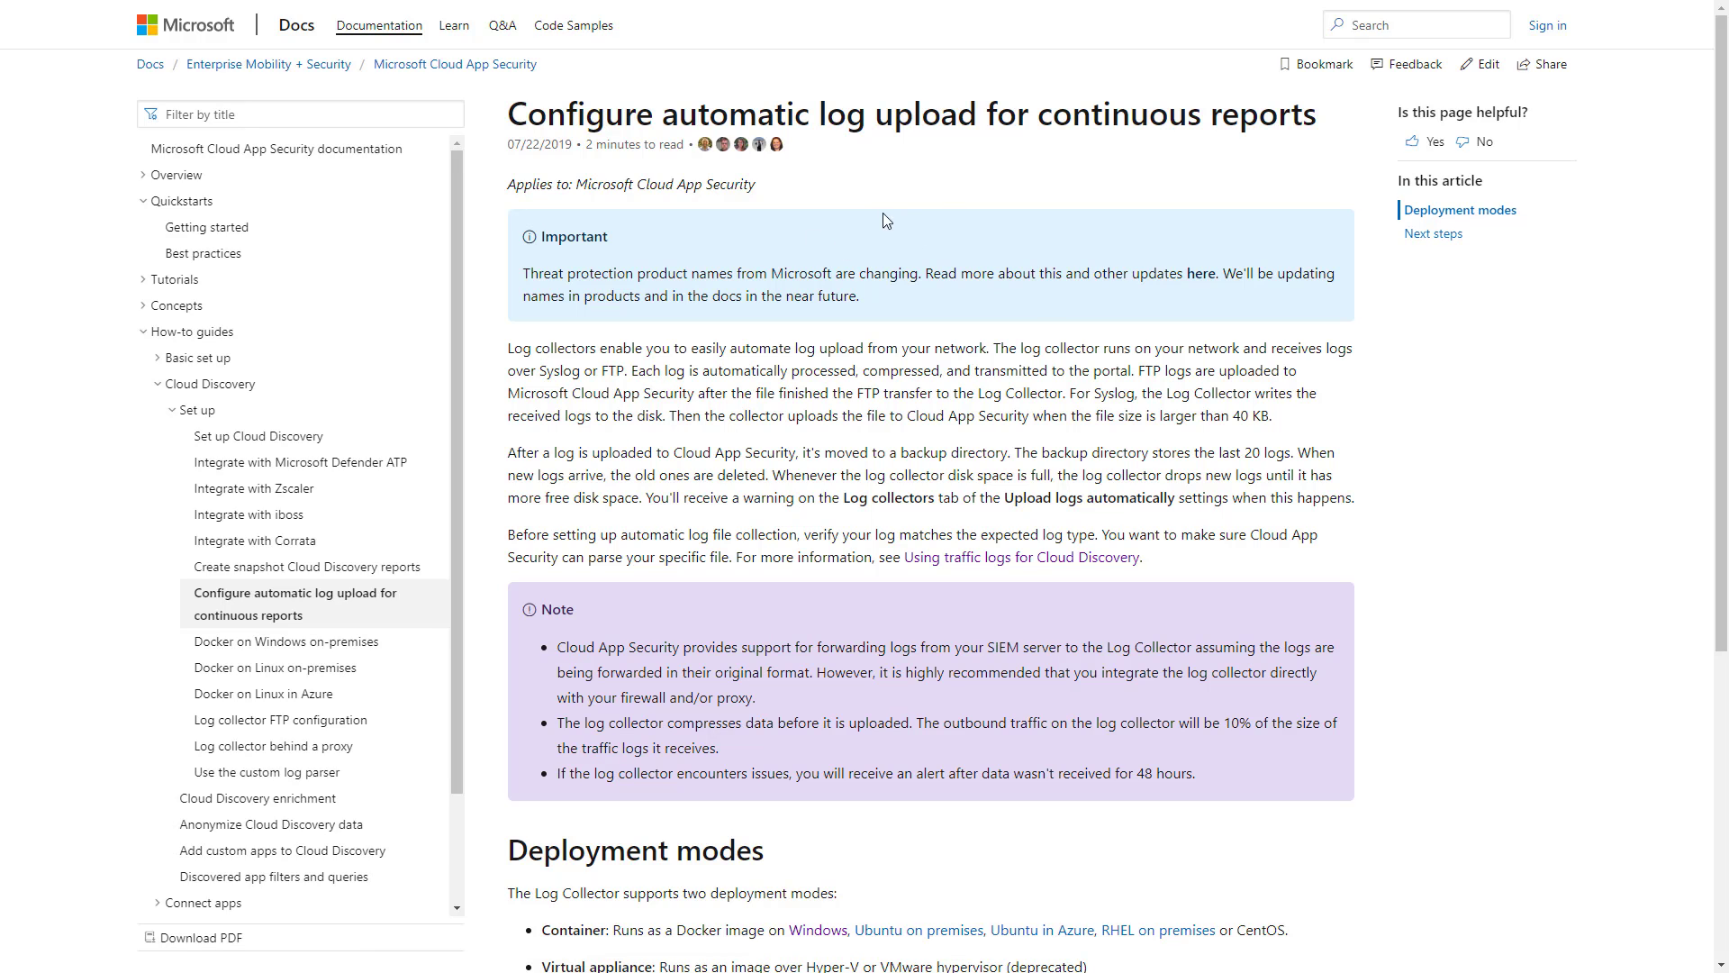
pyautogui.scroll(-5, 834, 343)
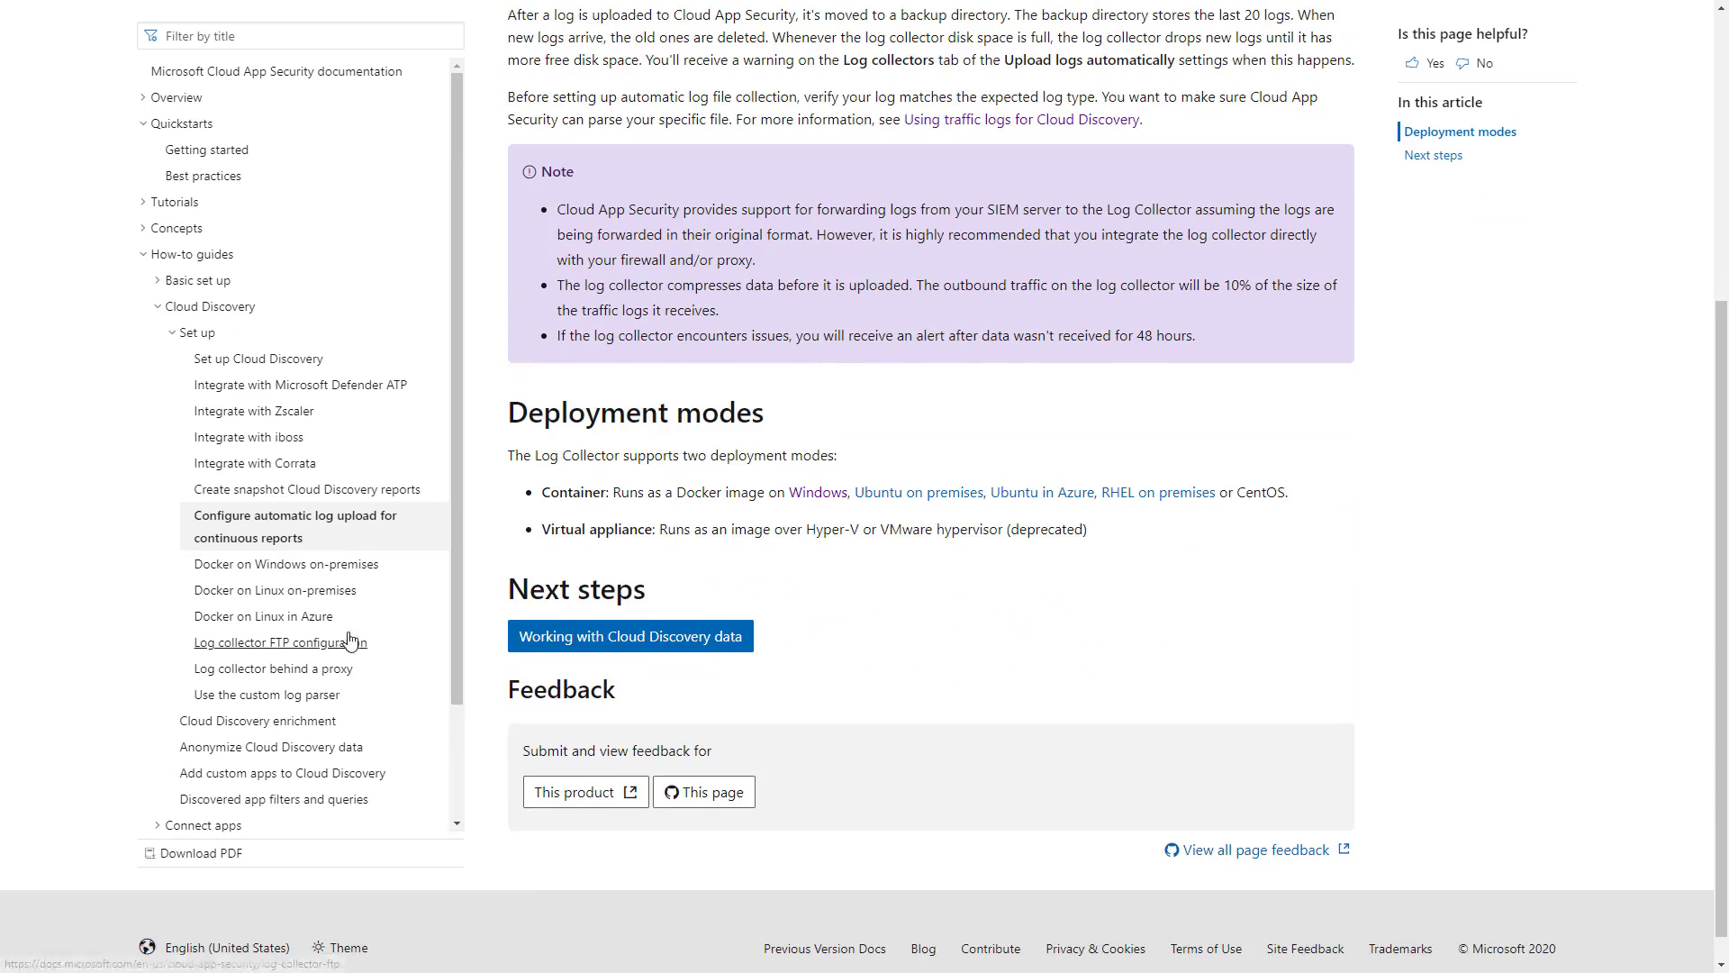
pyautogui.click(335, 565)
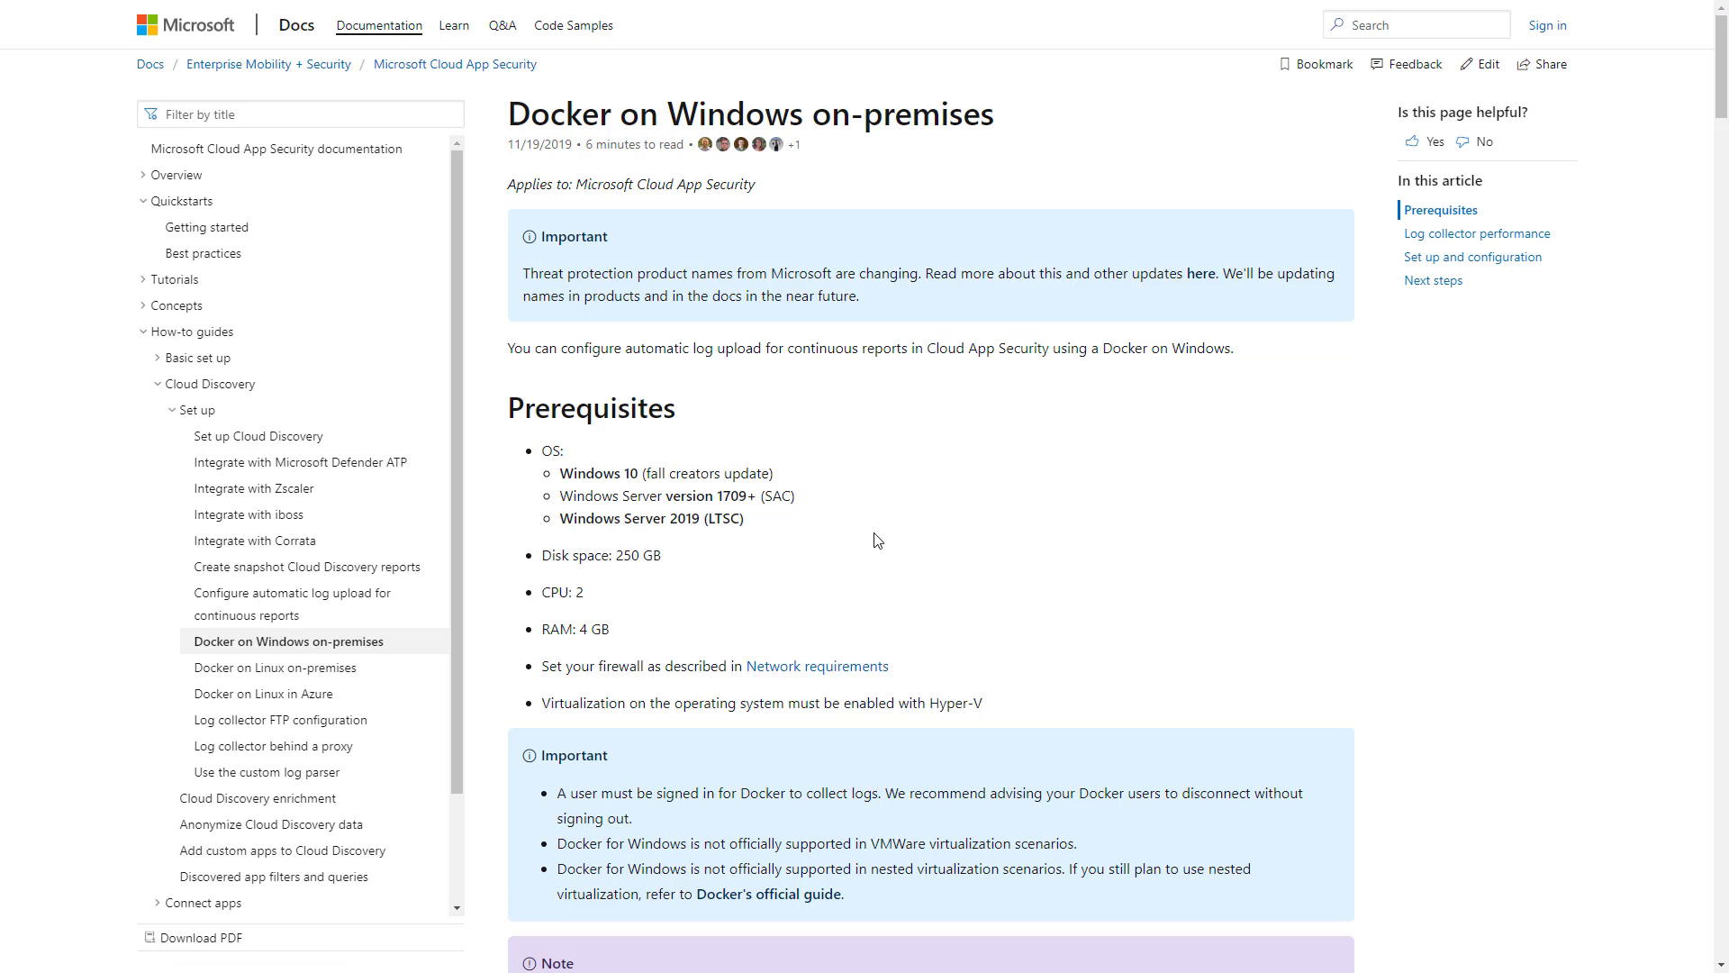
pyautogui.scroll(-7, 785, 512)
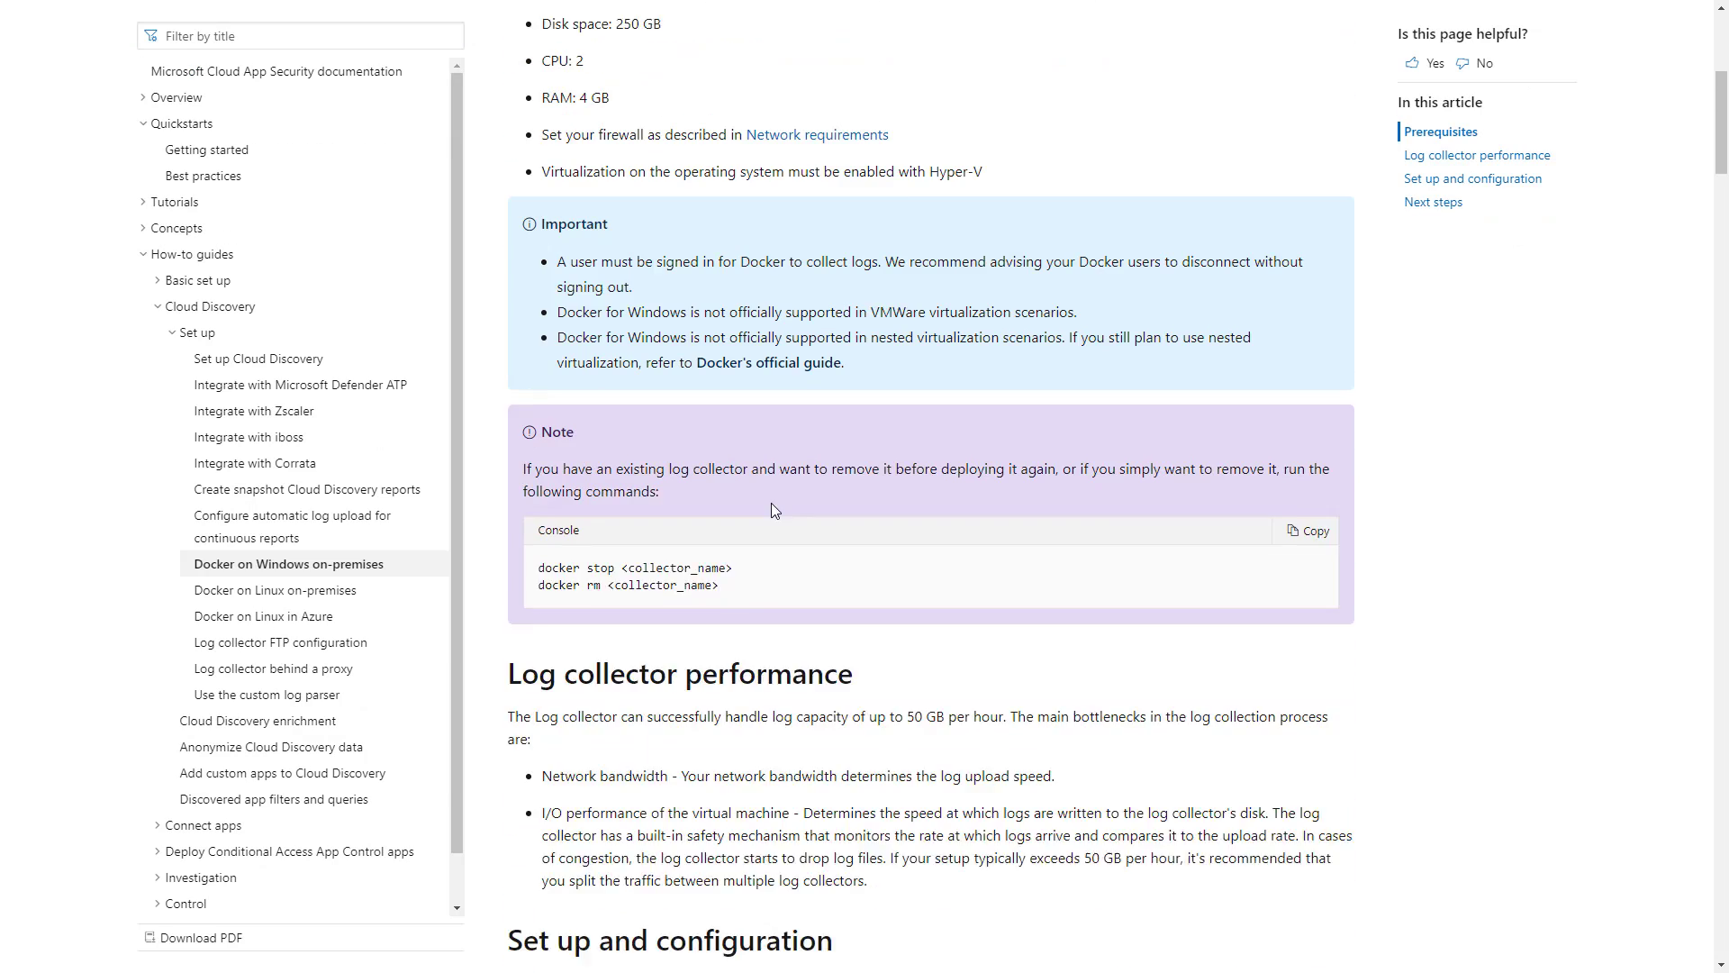
pyautogui.scroll(-16, 596, 426)
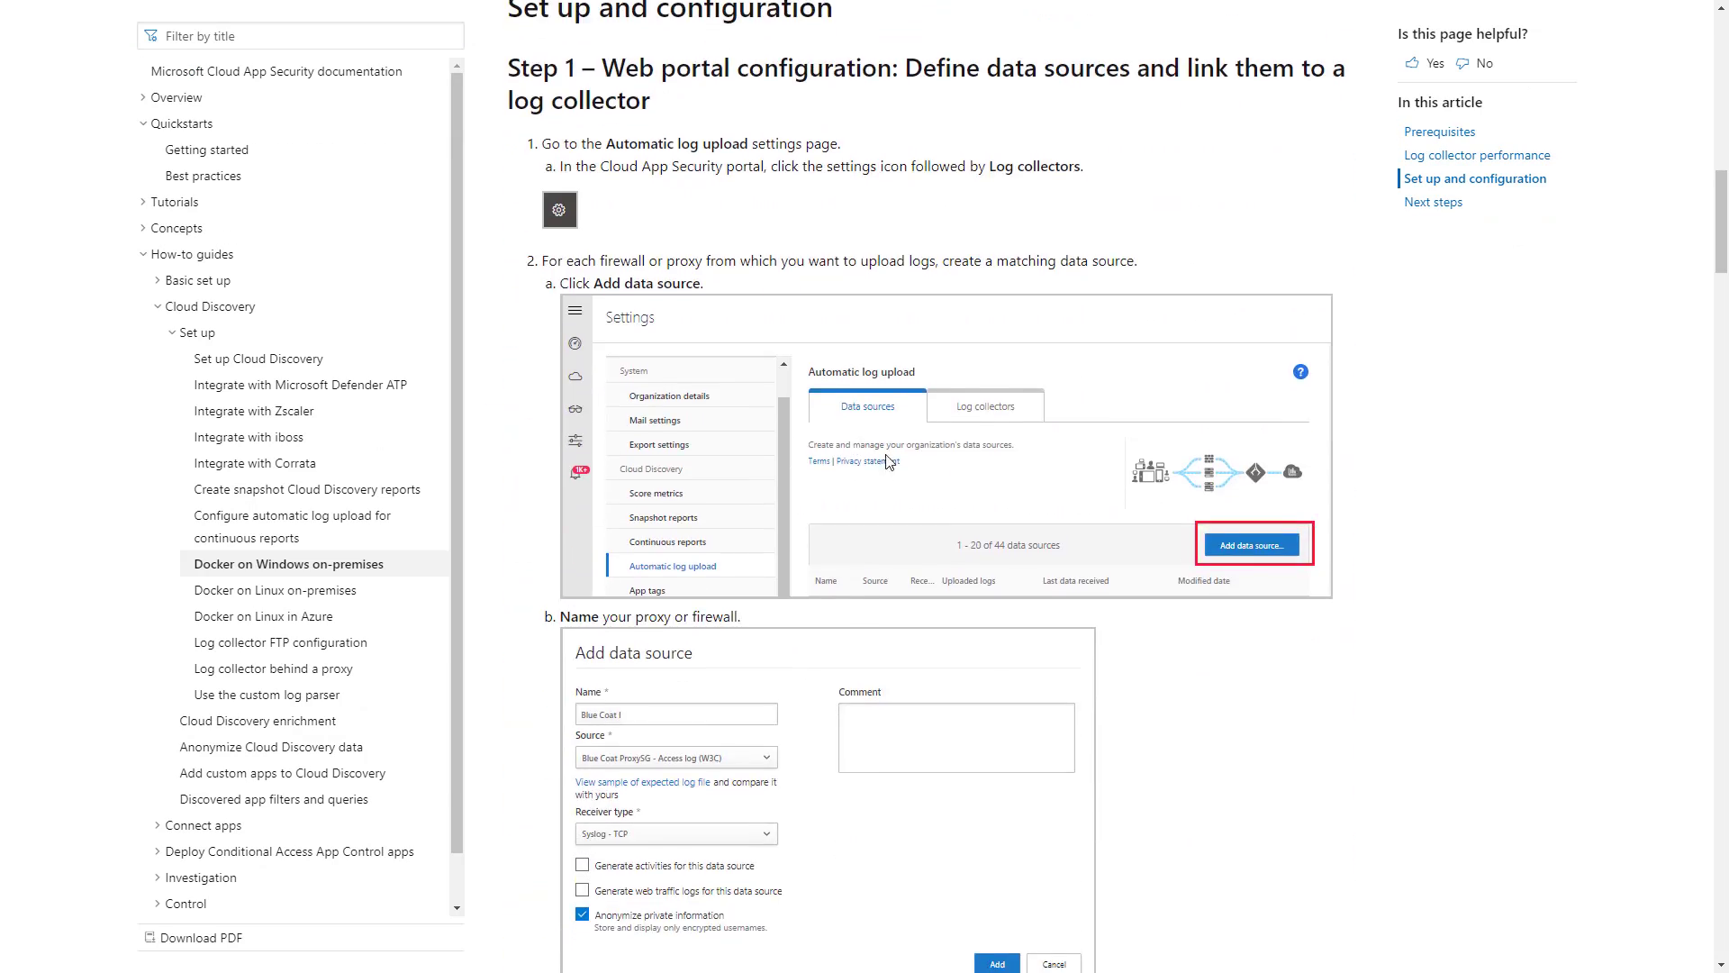
pyautogui.scroll(-7, 887, 526)
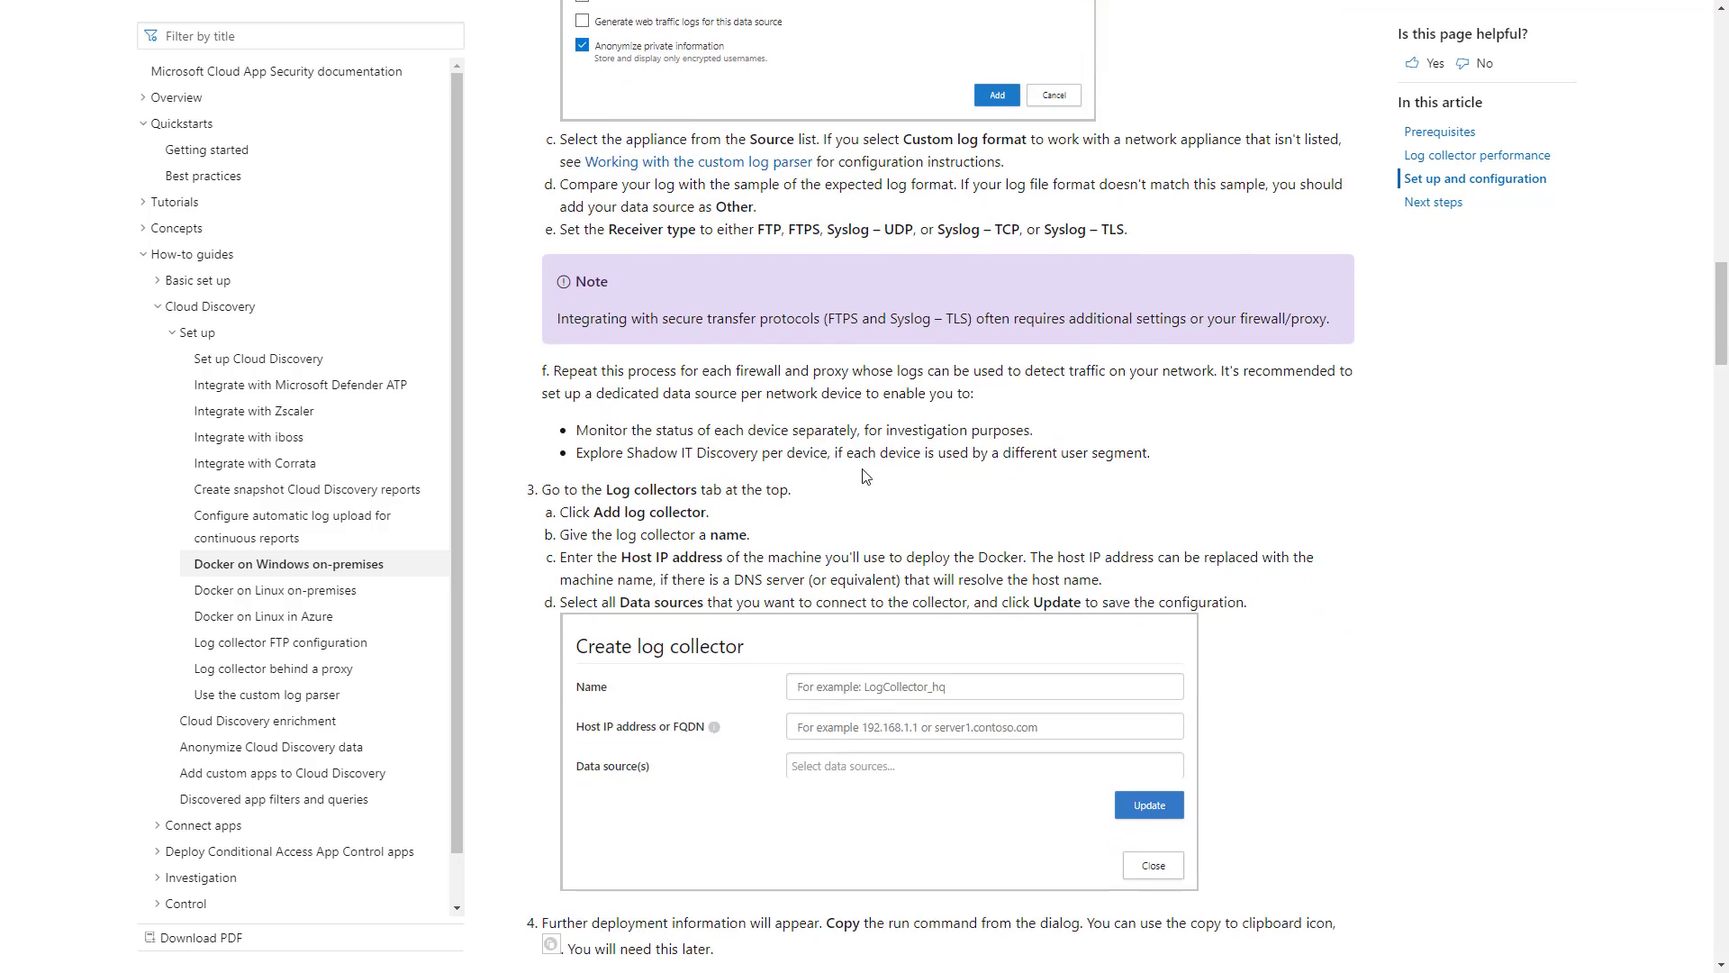
pyautogui.scroll(-20, 887, 435)
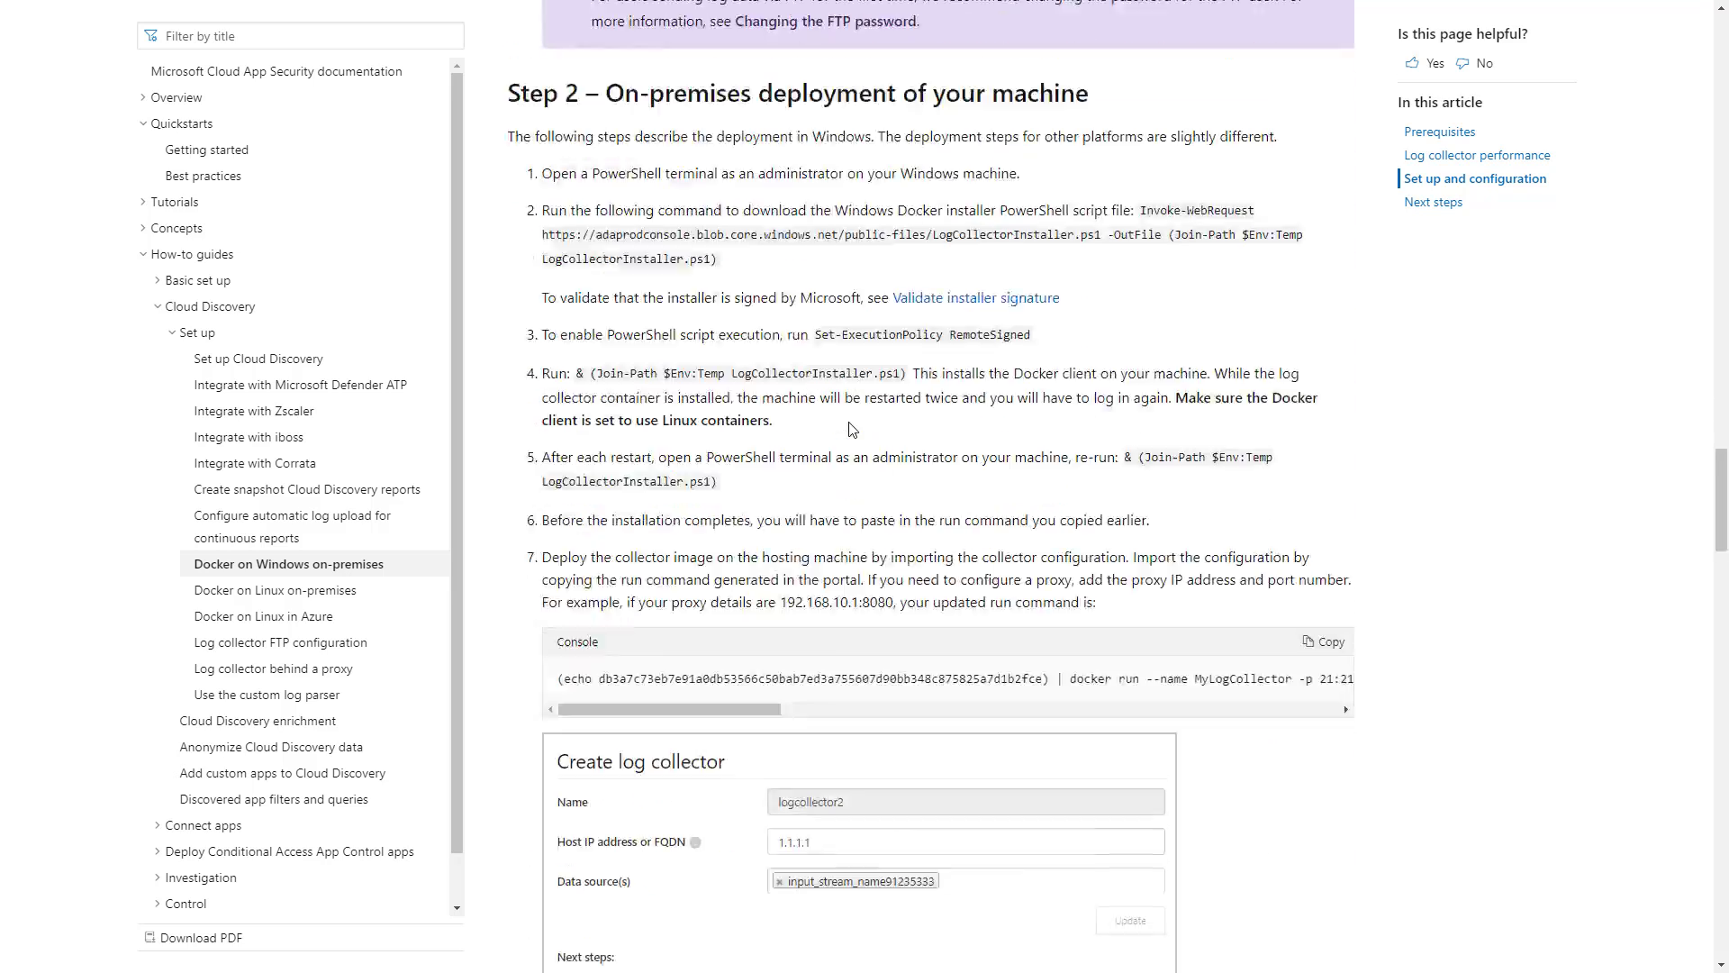
pyautogui.scroll(3, 851, 423)
pyautogui.moveTo(581, 244); pyautogui.dragTo(1003, 295)
pyautogui.click(993, 301)
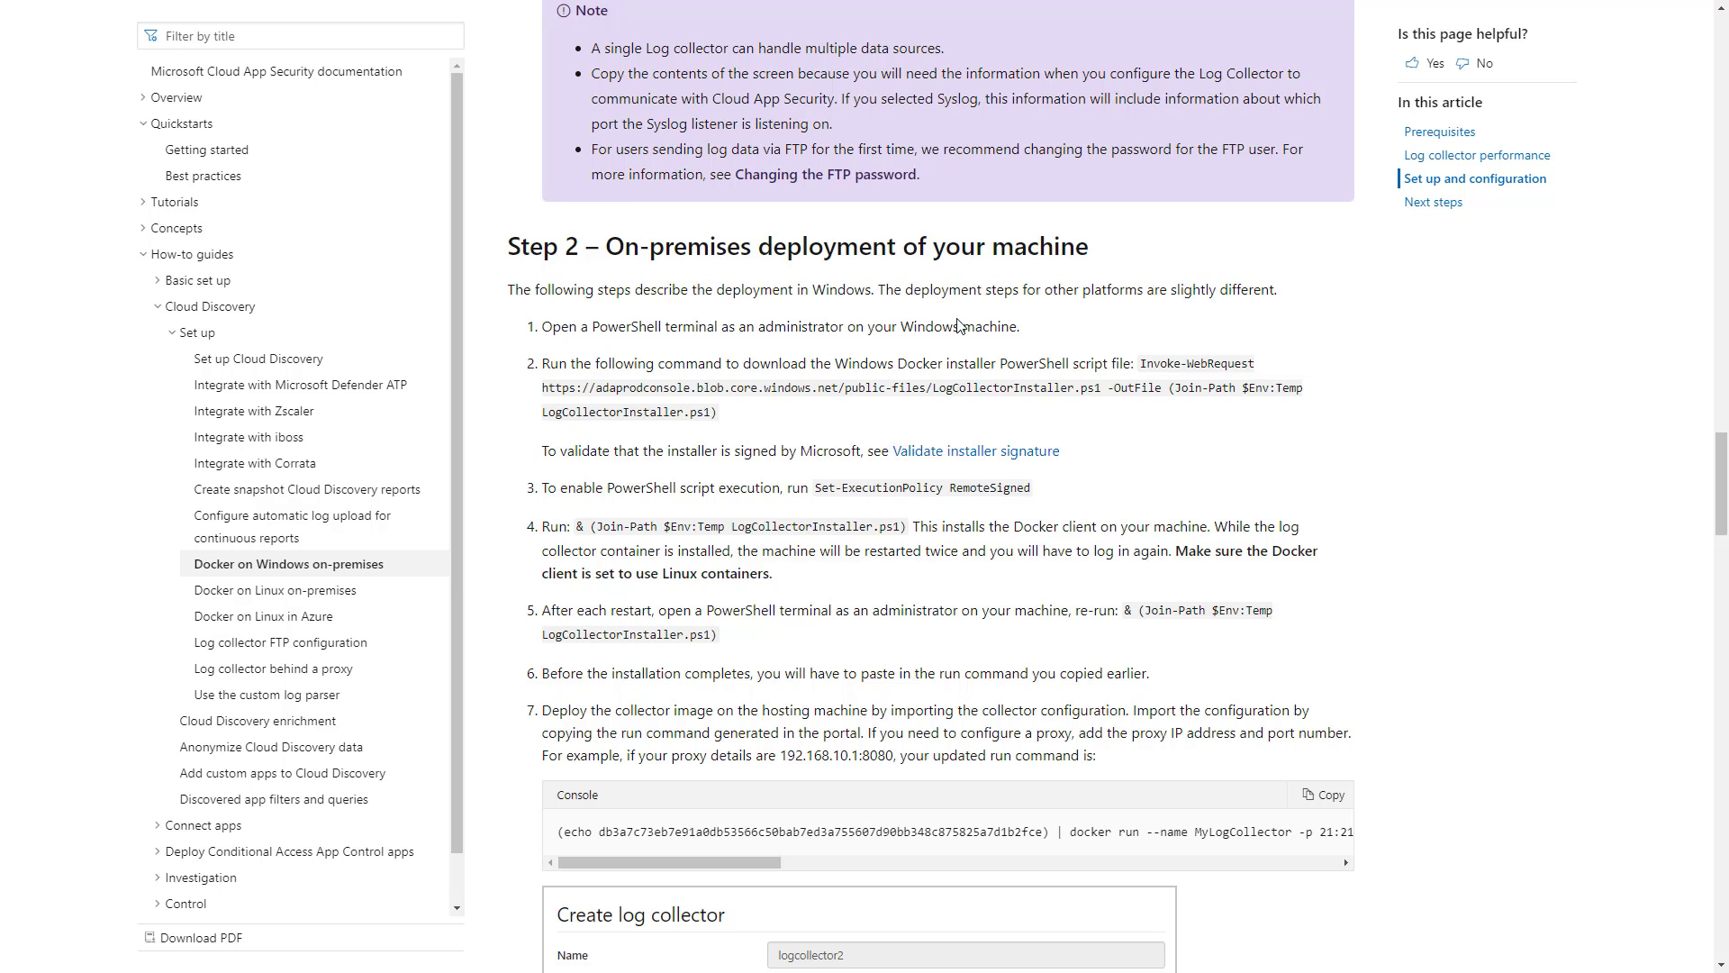
pyautogui.scroll(-20, 864, 288)
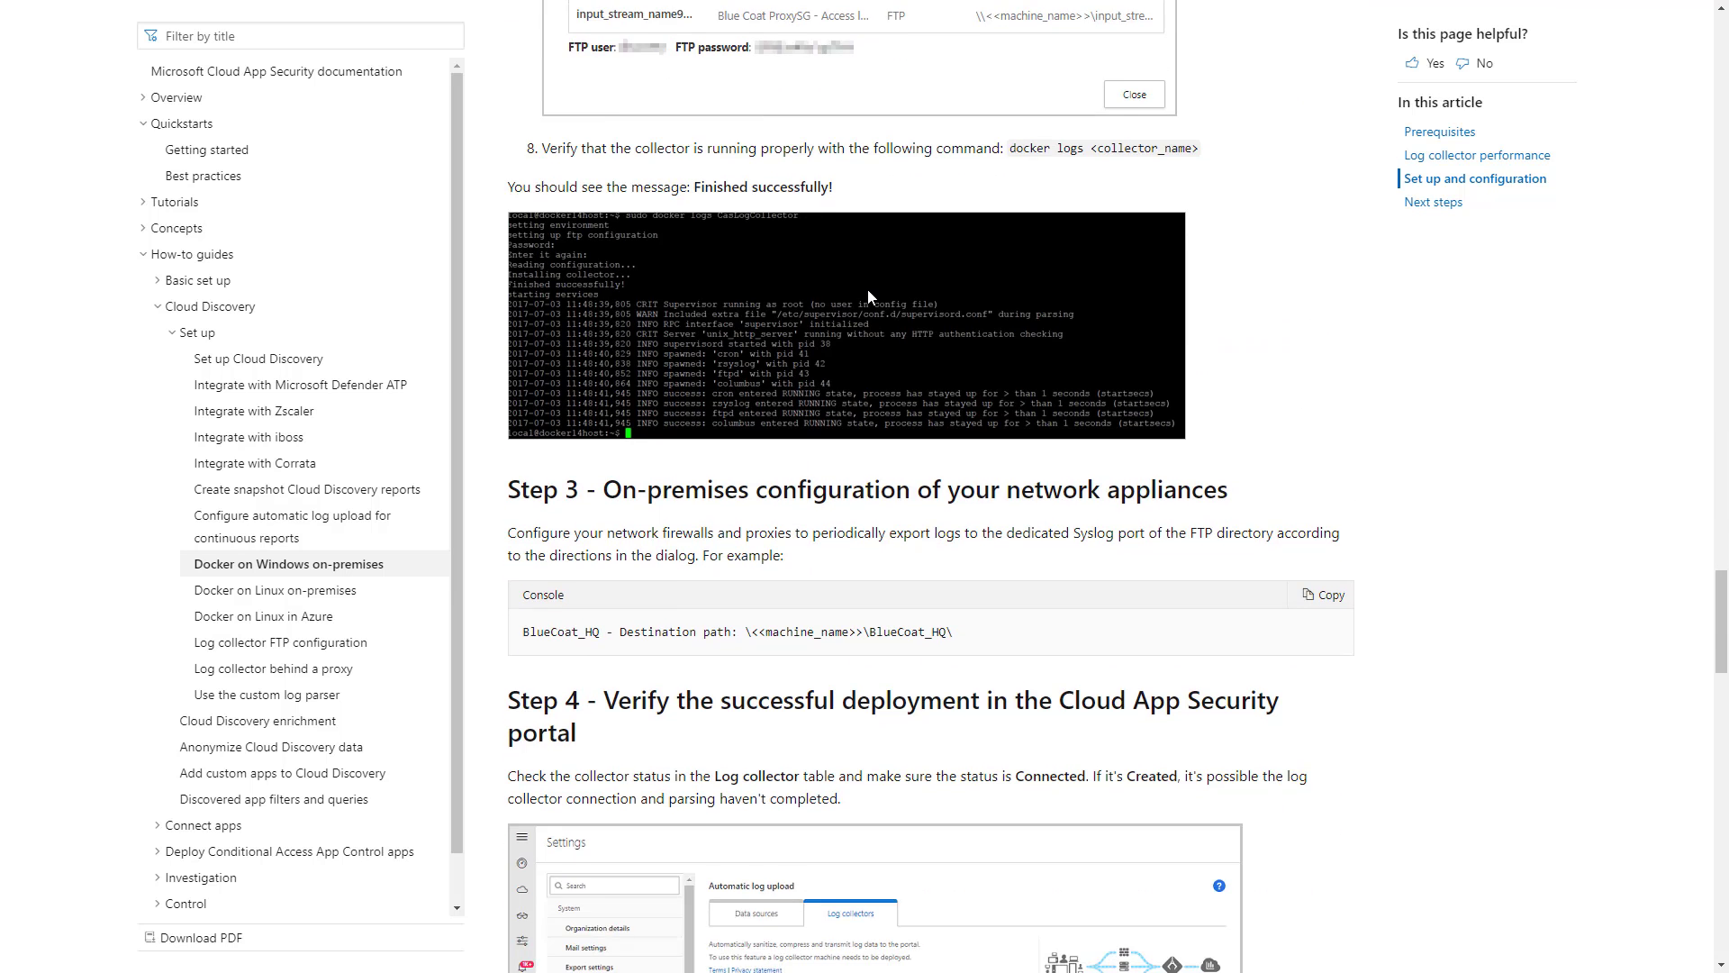
pyautogui.scroll(-1, 912, 353)
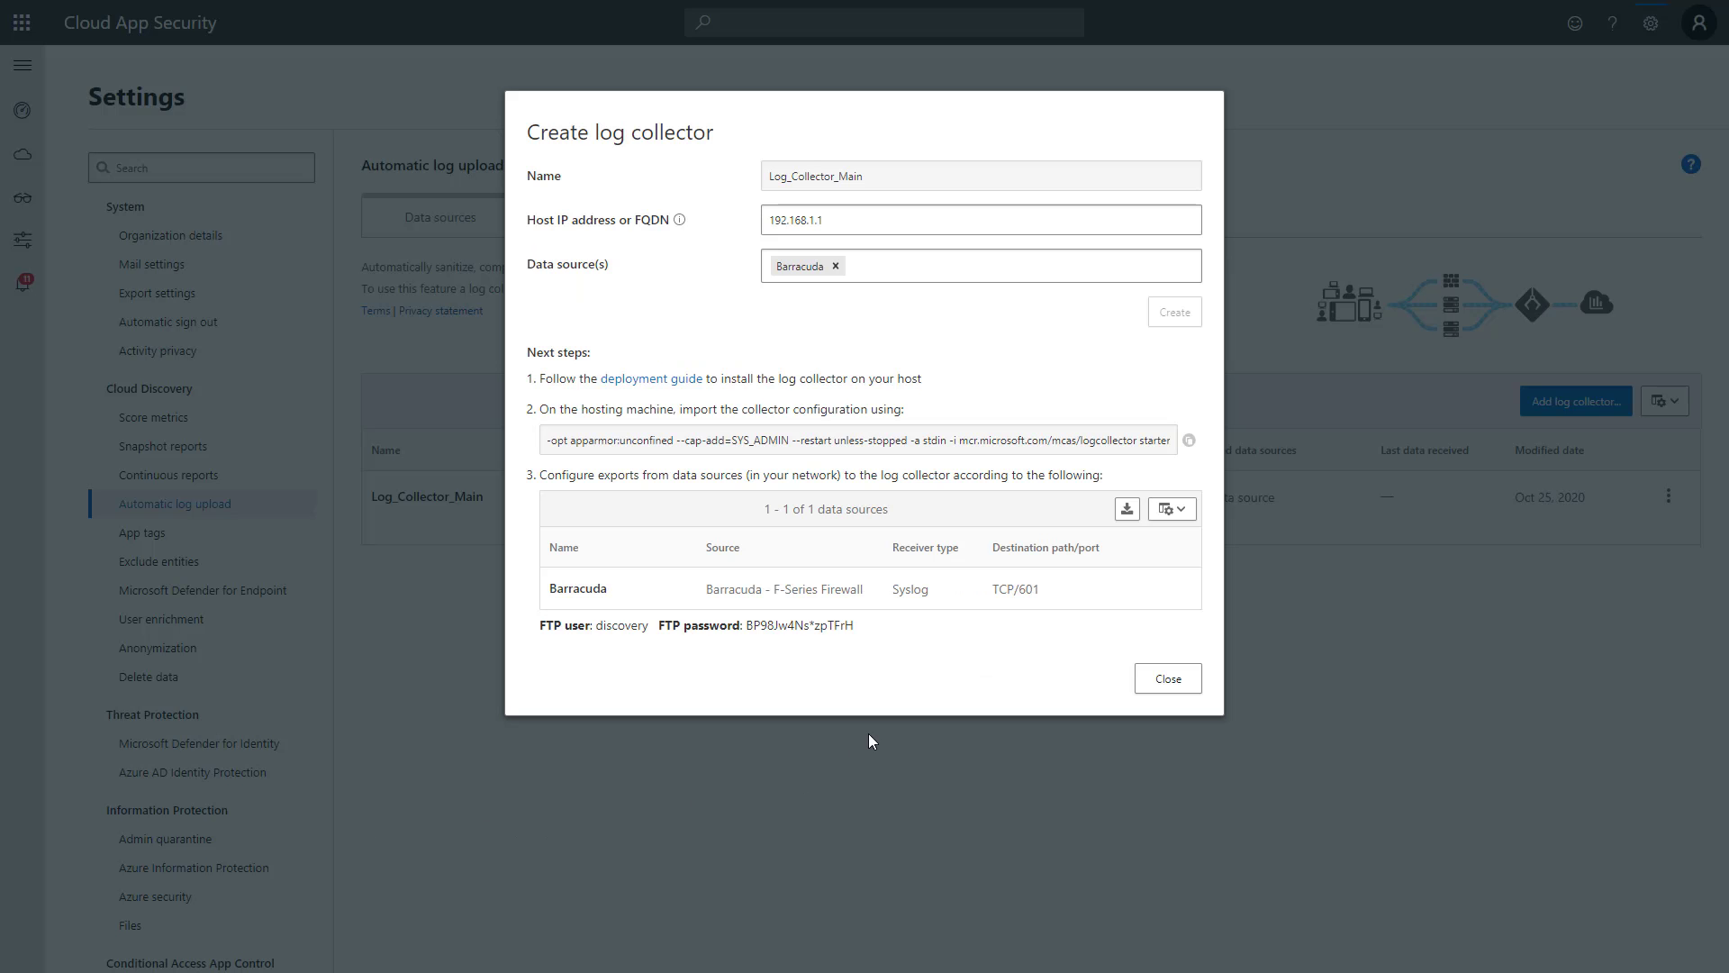
# - Close the Create log collector dialog and dismiss the copy-the-command reminder
pyautogui.click(1168, 678)
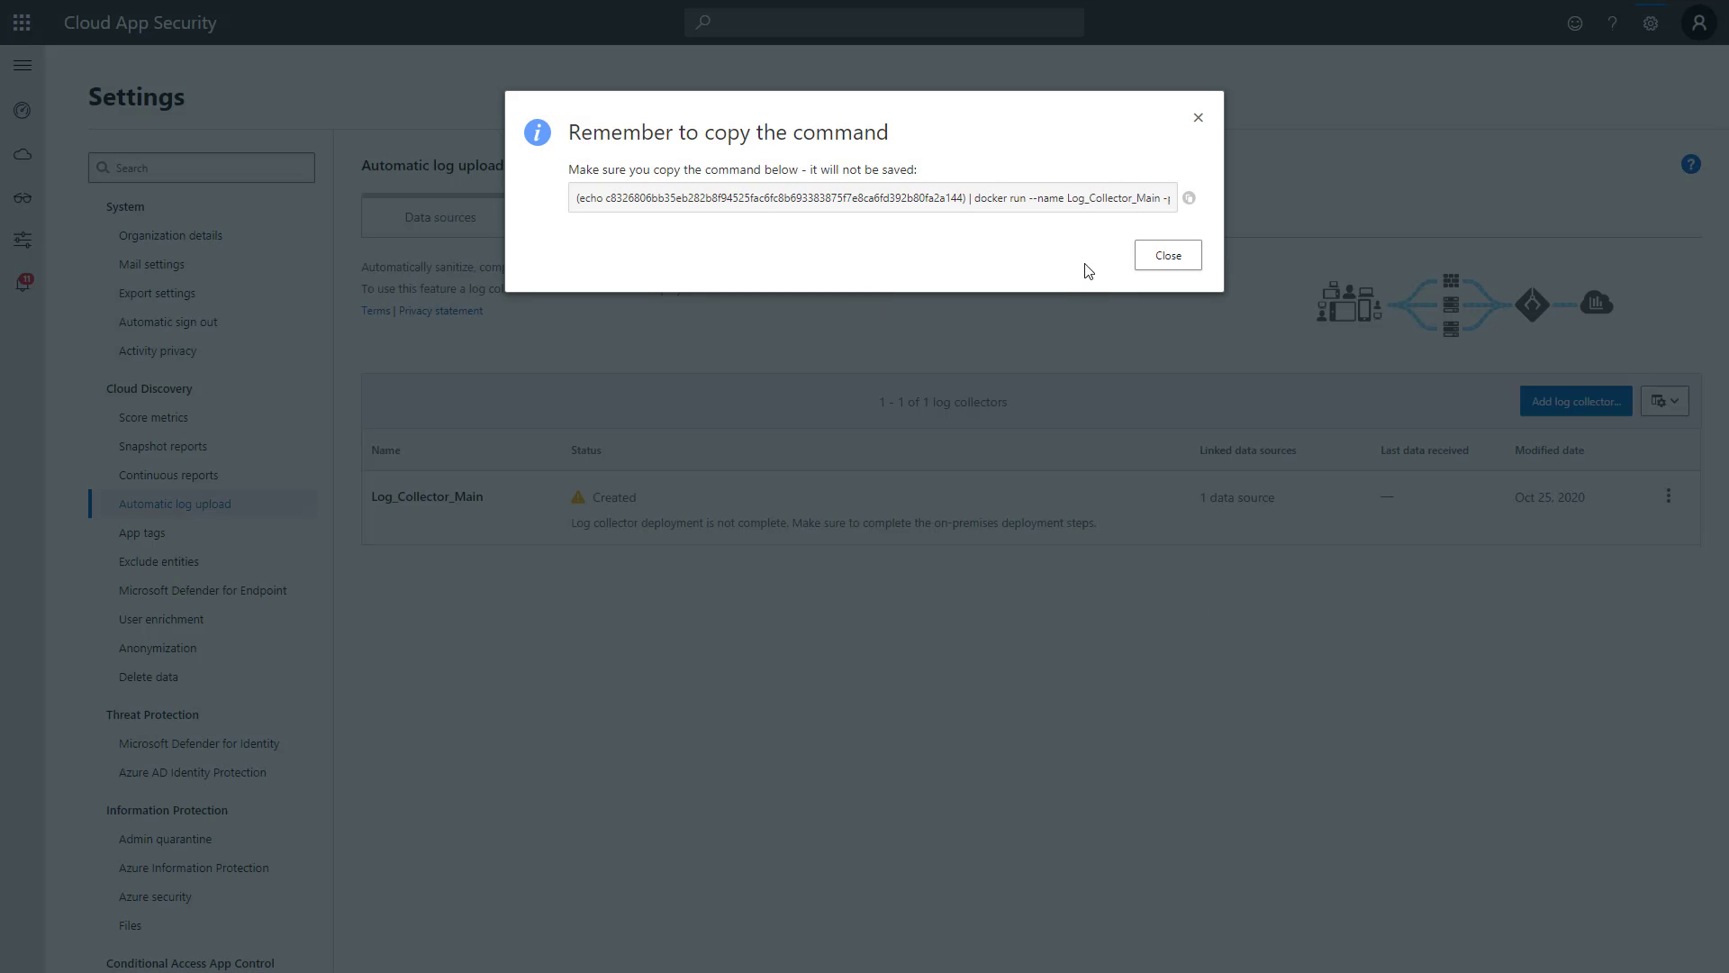
pyautogui.click(1168, 256)
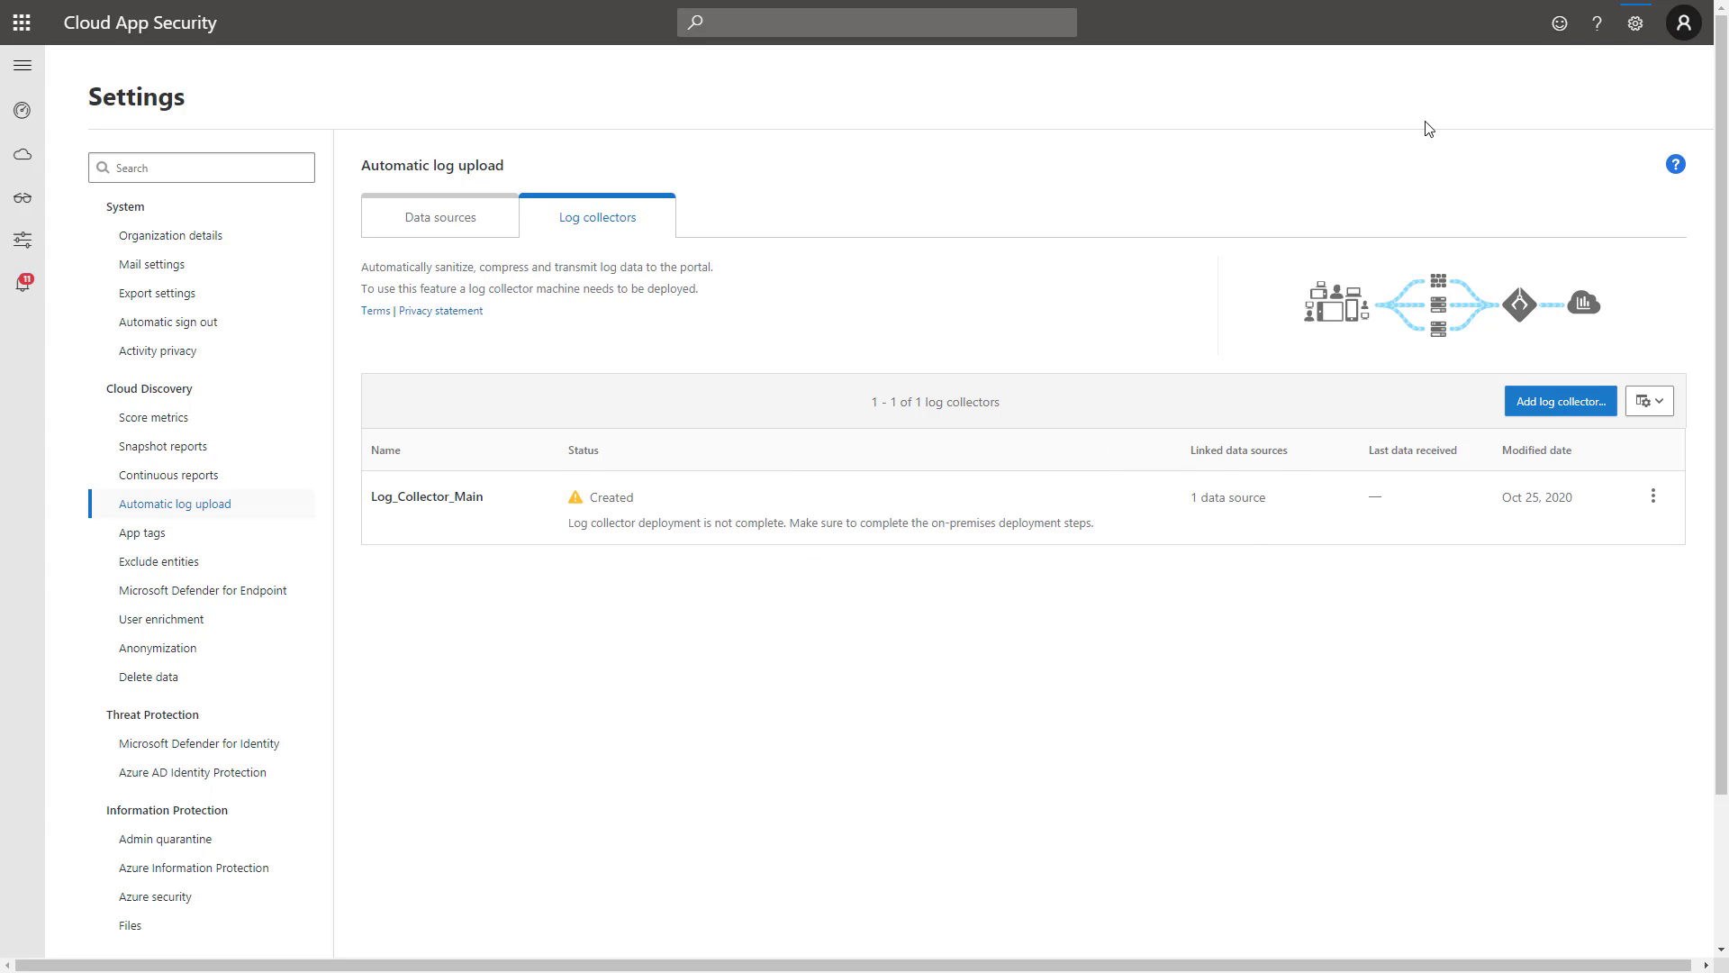
# - Filter the Governance log to the Parse Cloud Discovery log action type
pyautogui.click(1635, 24)
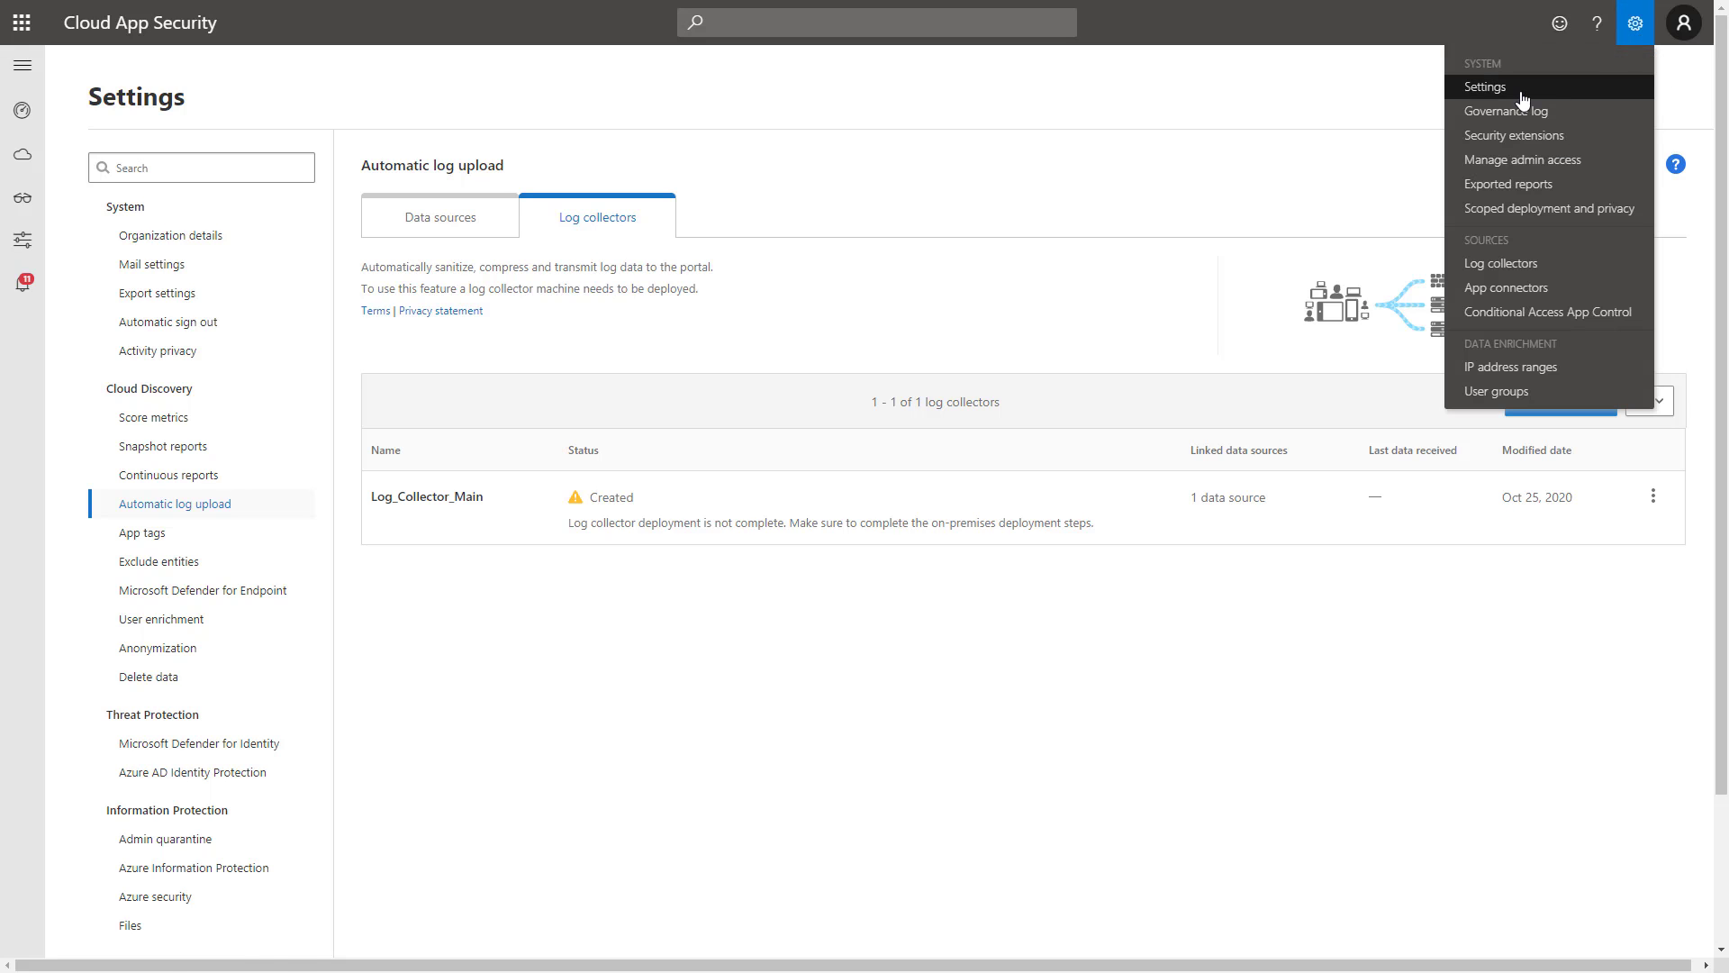
pyautogui.click(1478, 110)
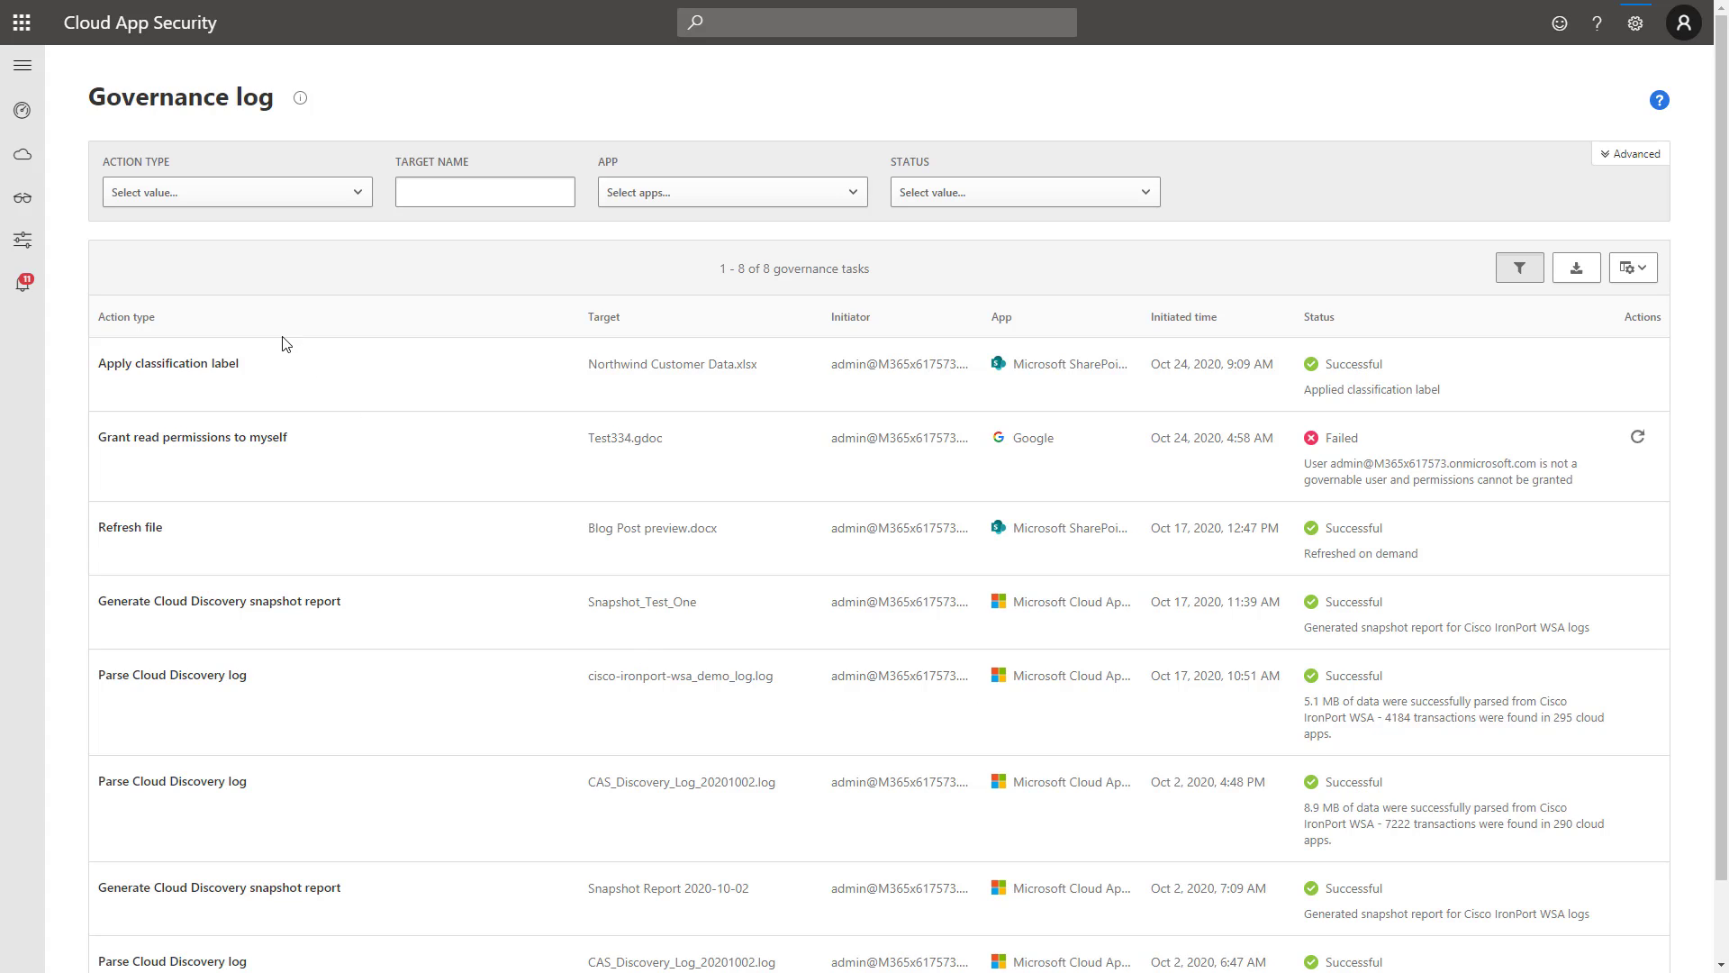
pyautogui.click(257, 200)
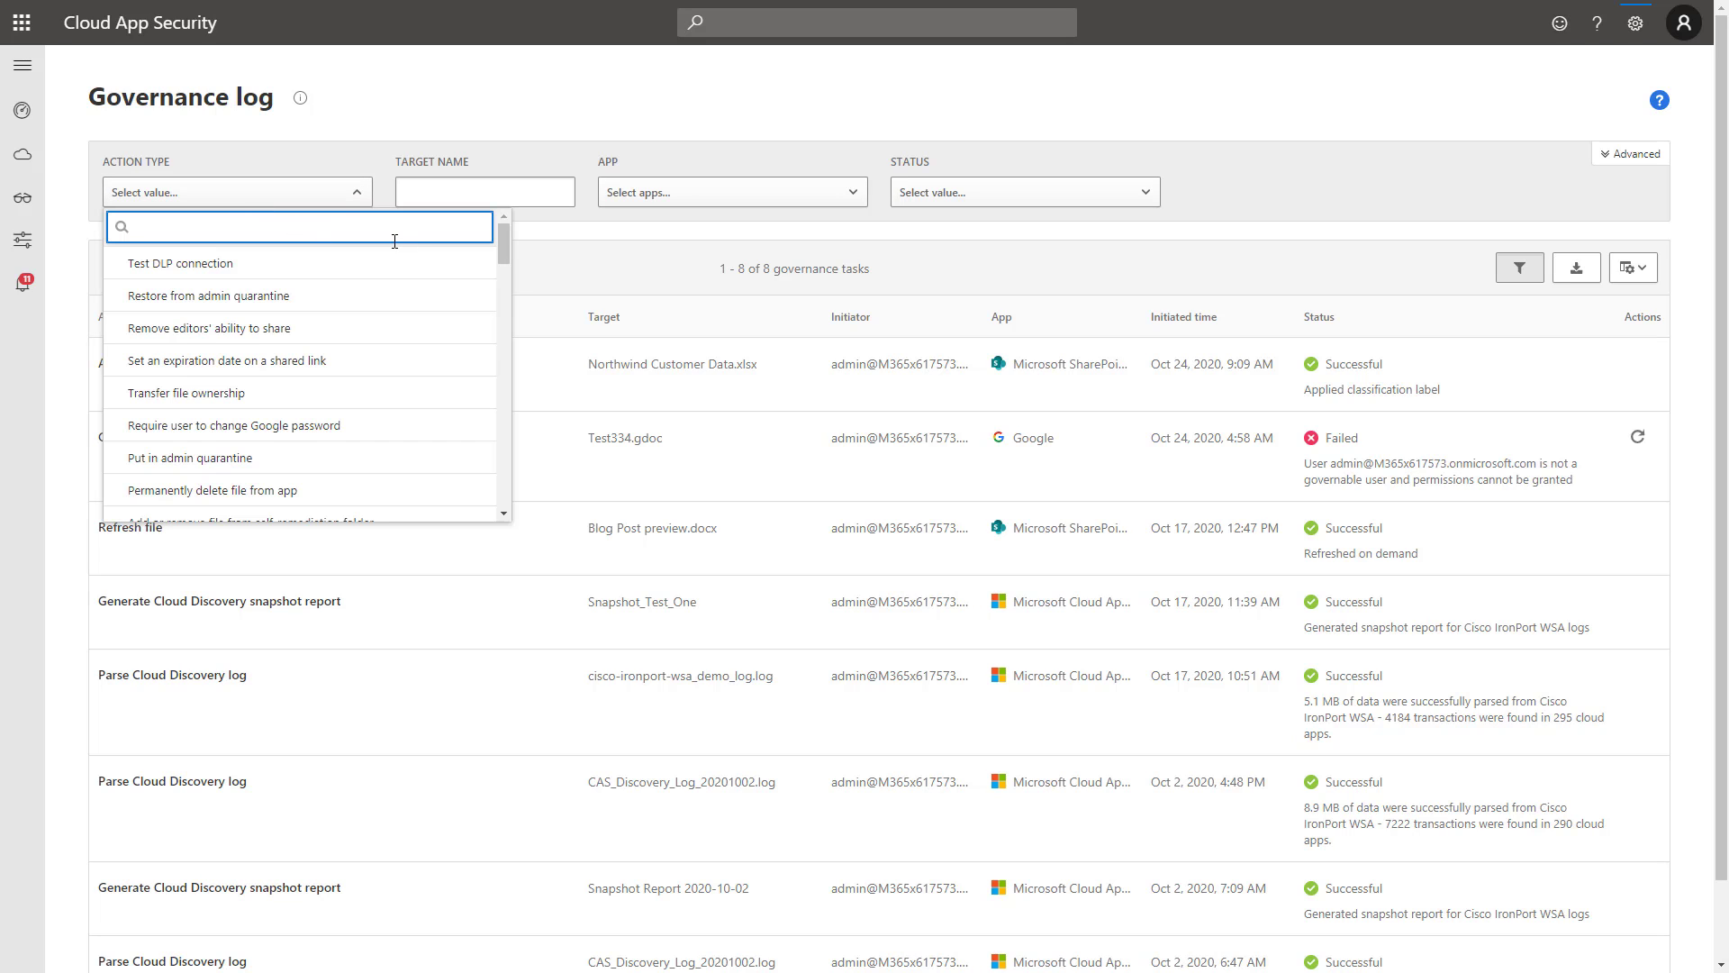
pyautogui.write('par')
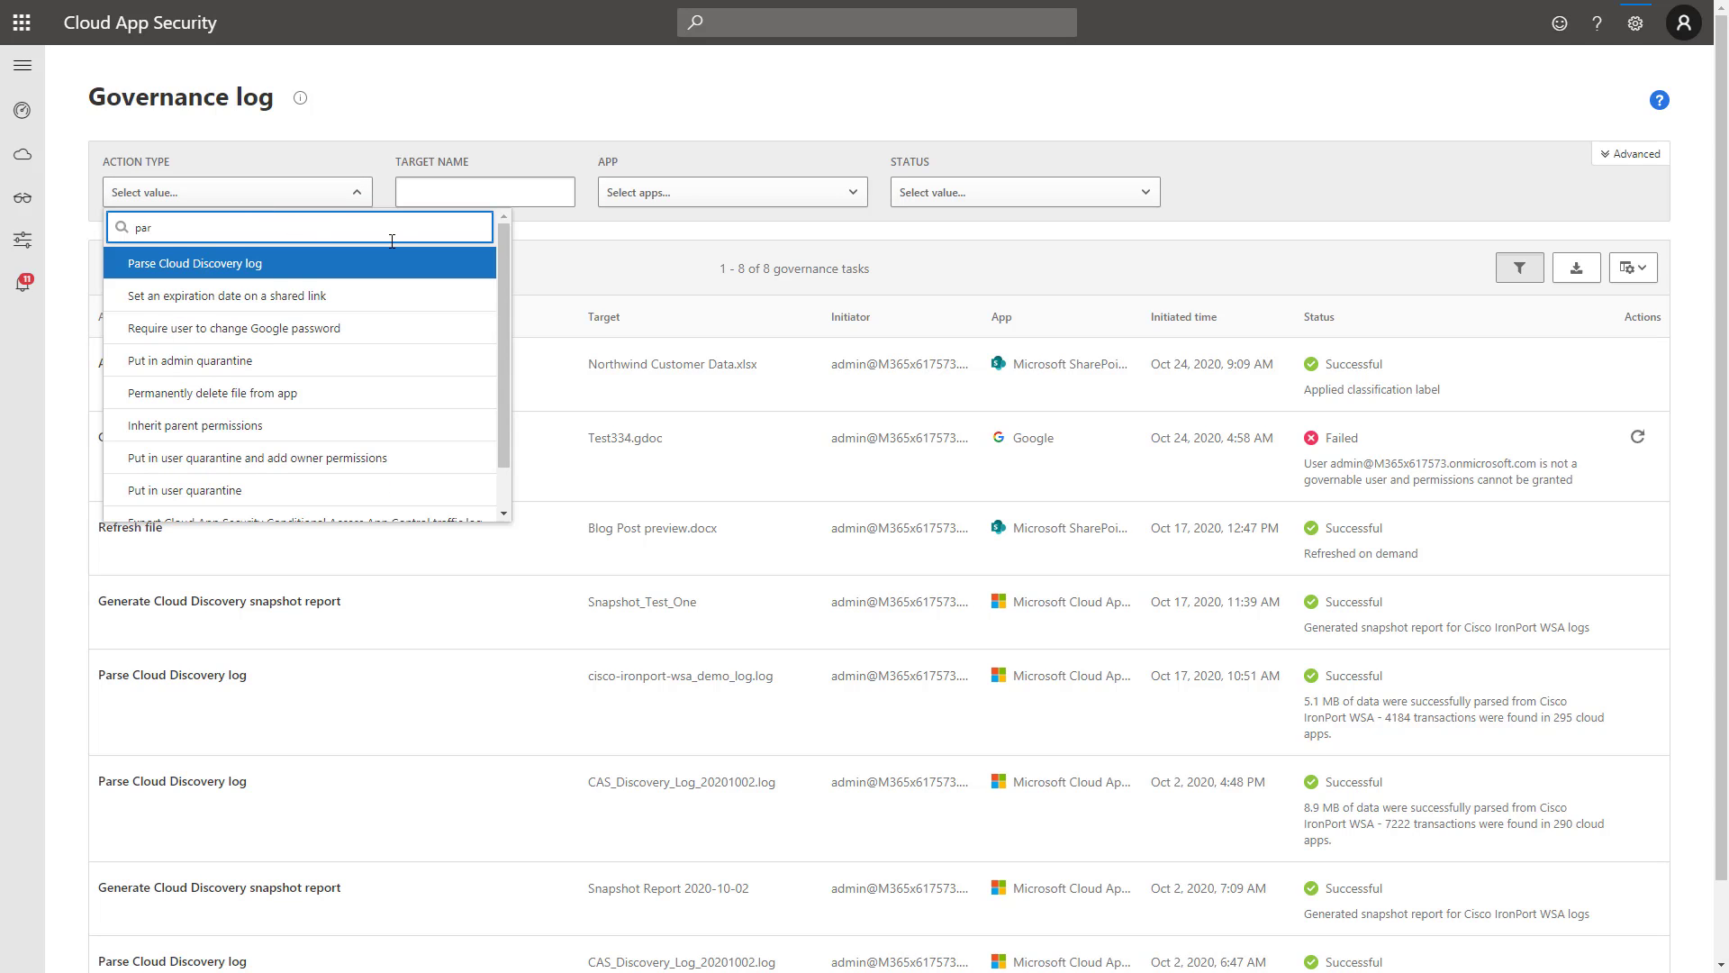
pyautogui.click(357, 263)
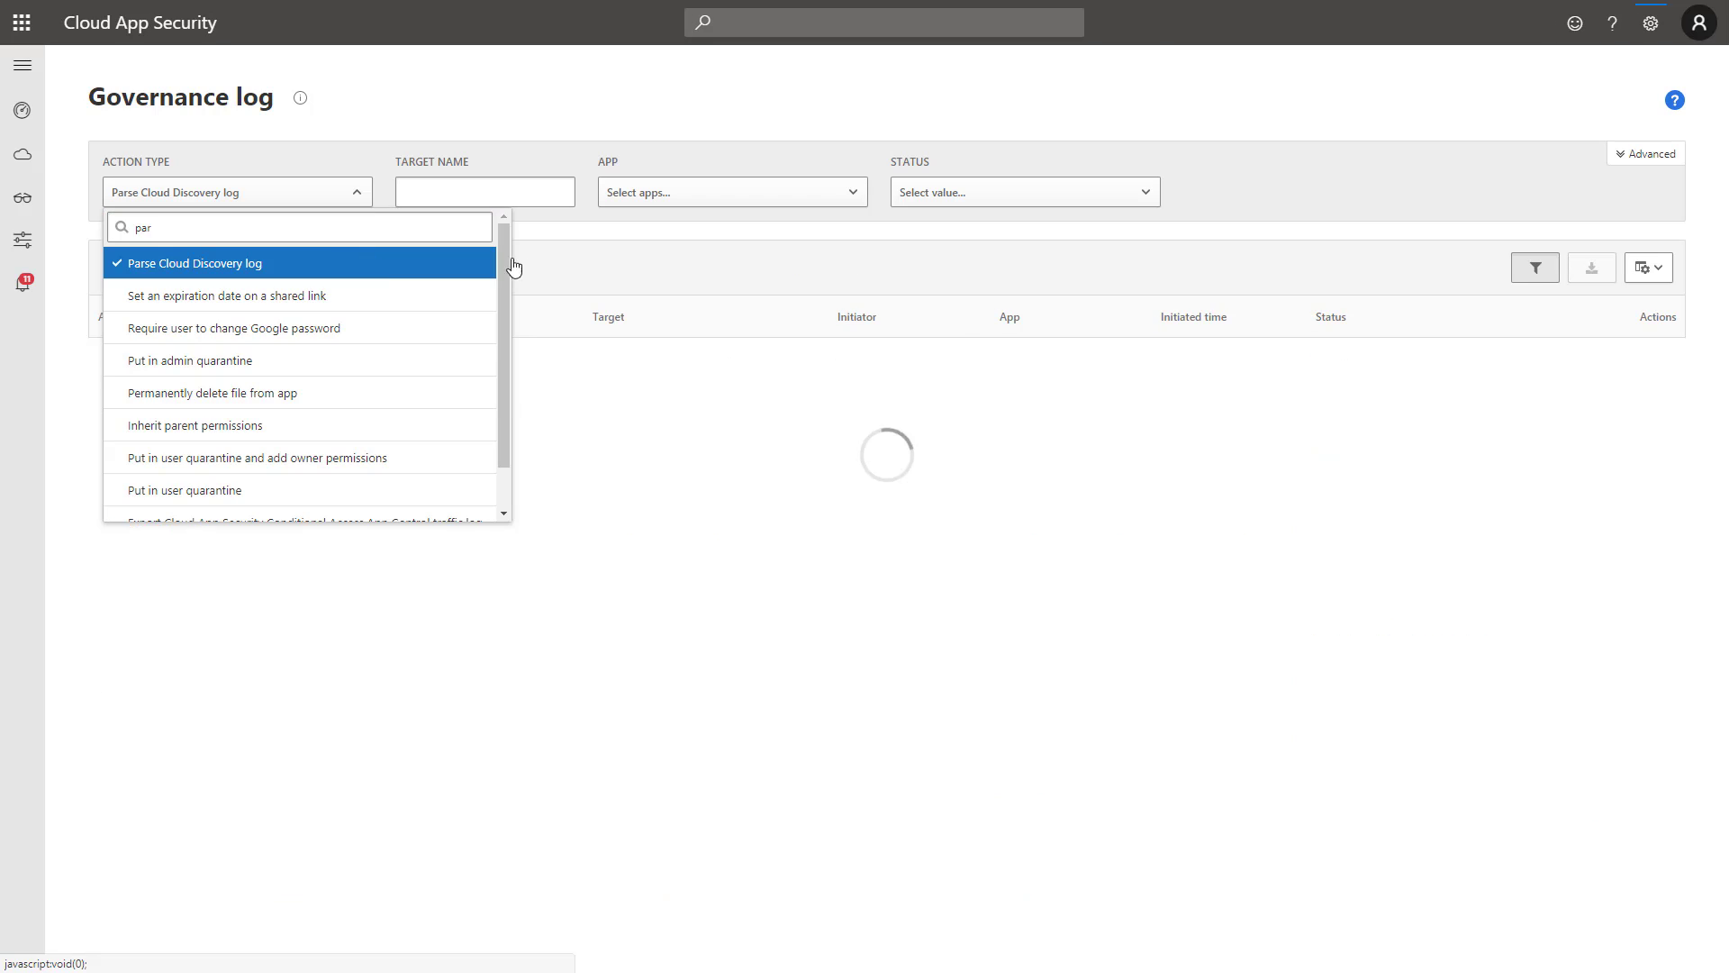
pyautogui.click(926, 286)
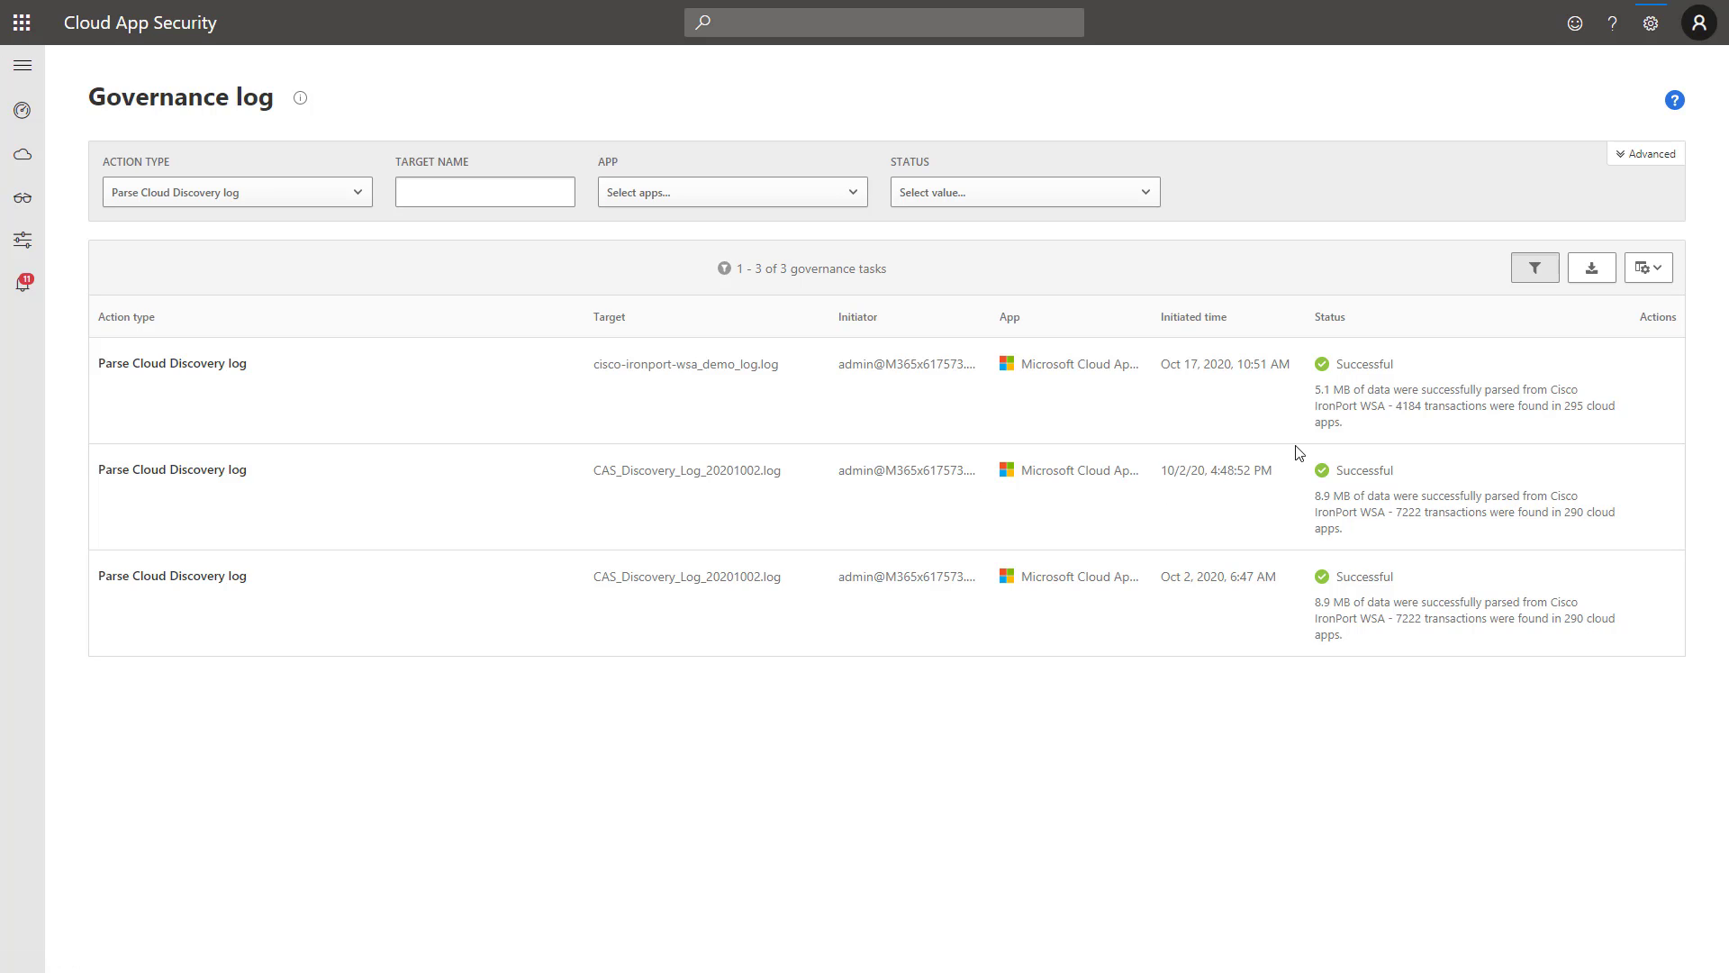
pyautogui.moveTo(29, 173)
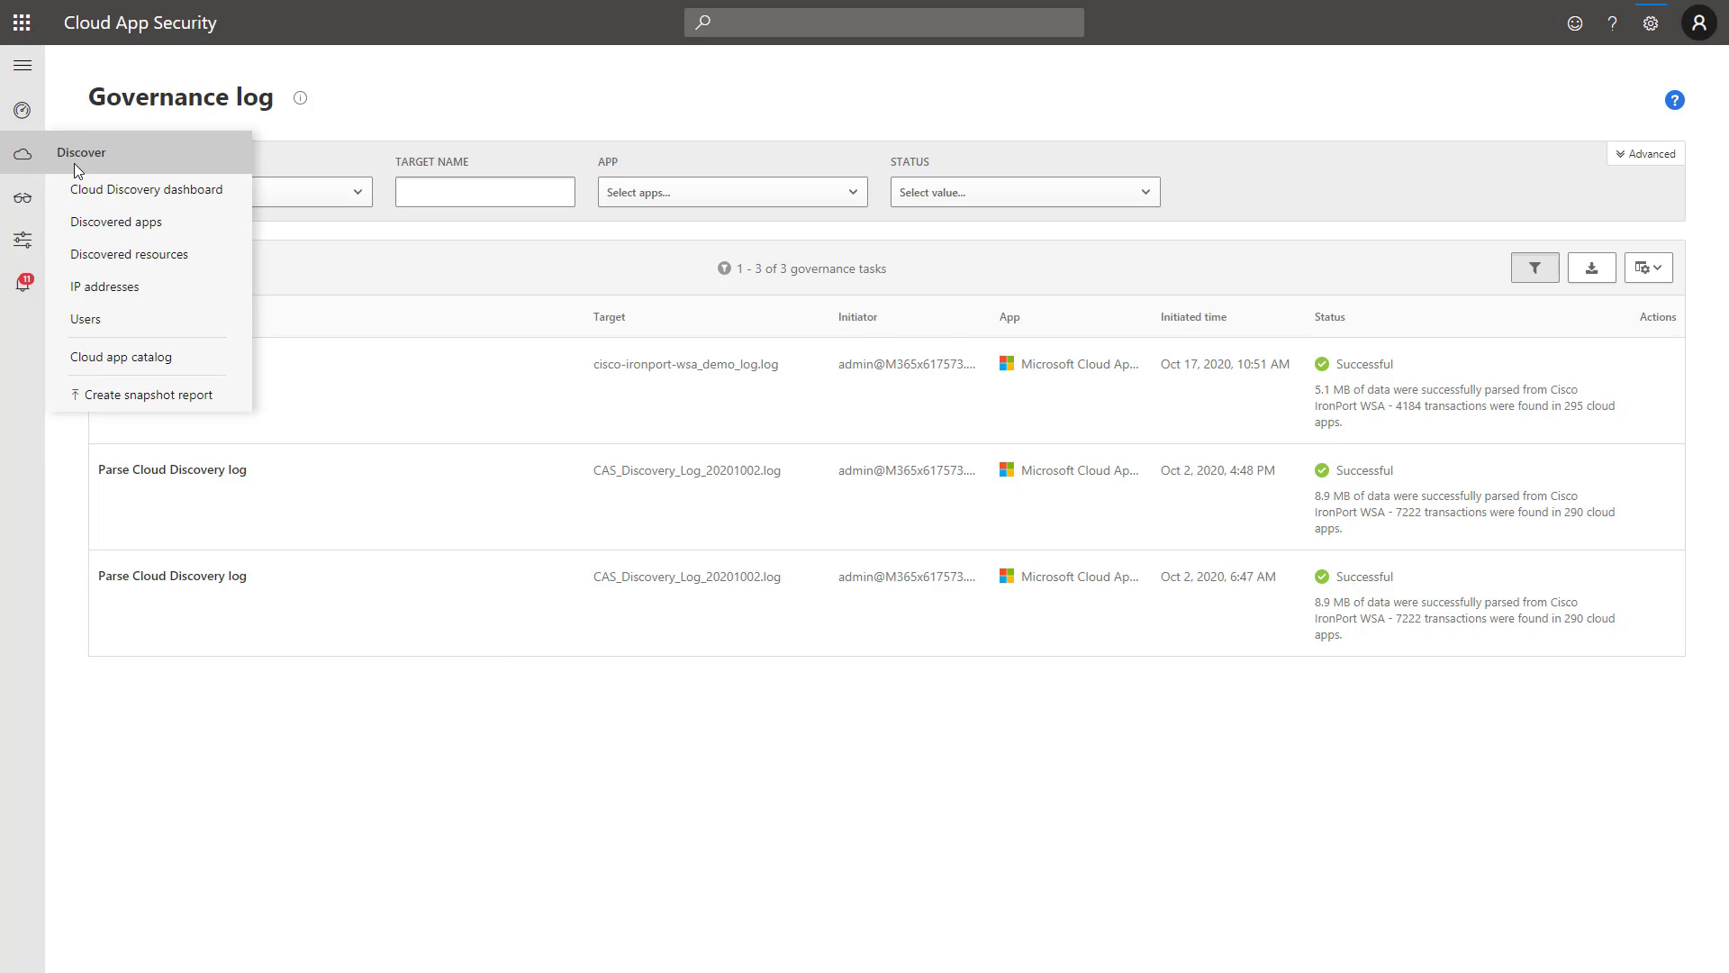
# - Bring up Defender Security Center's Security operations dashboard showing 2 new active alerts
pyautogui.click(127, 194)
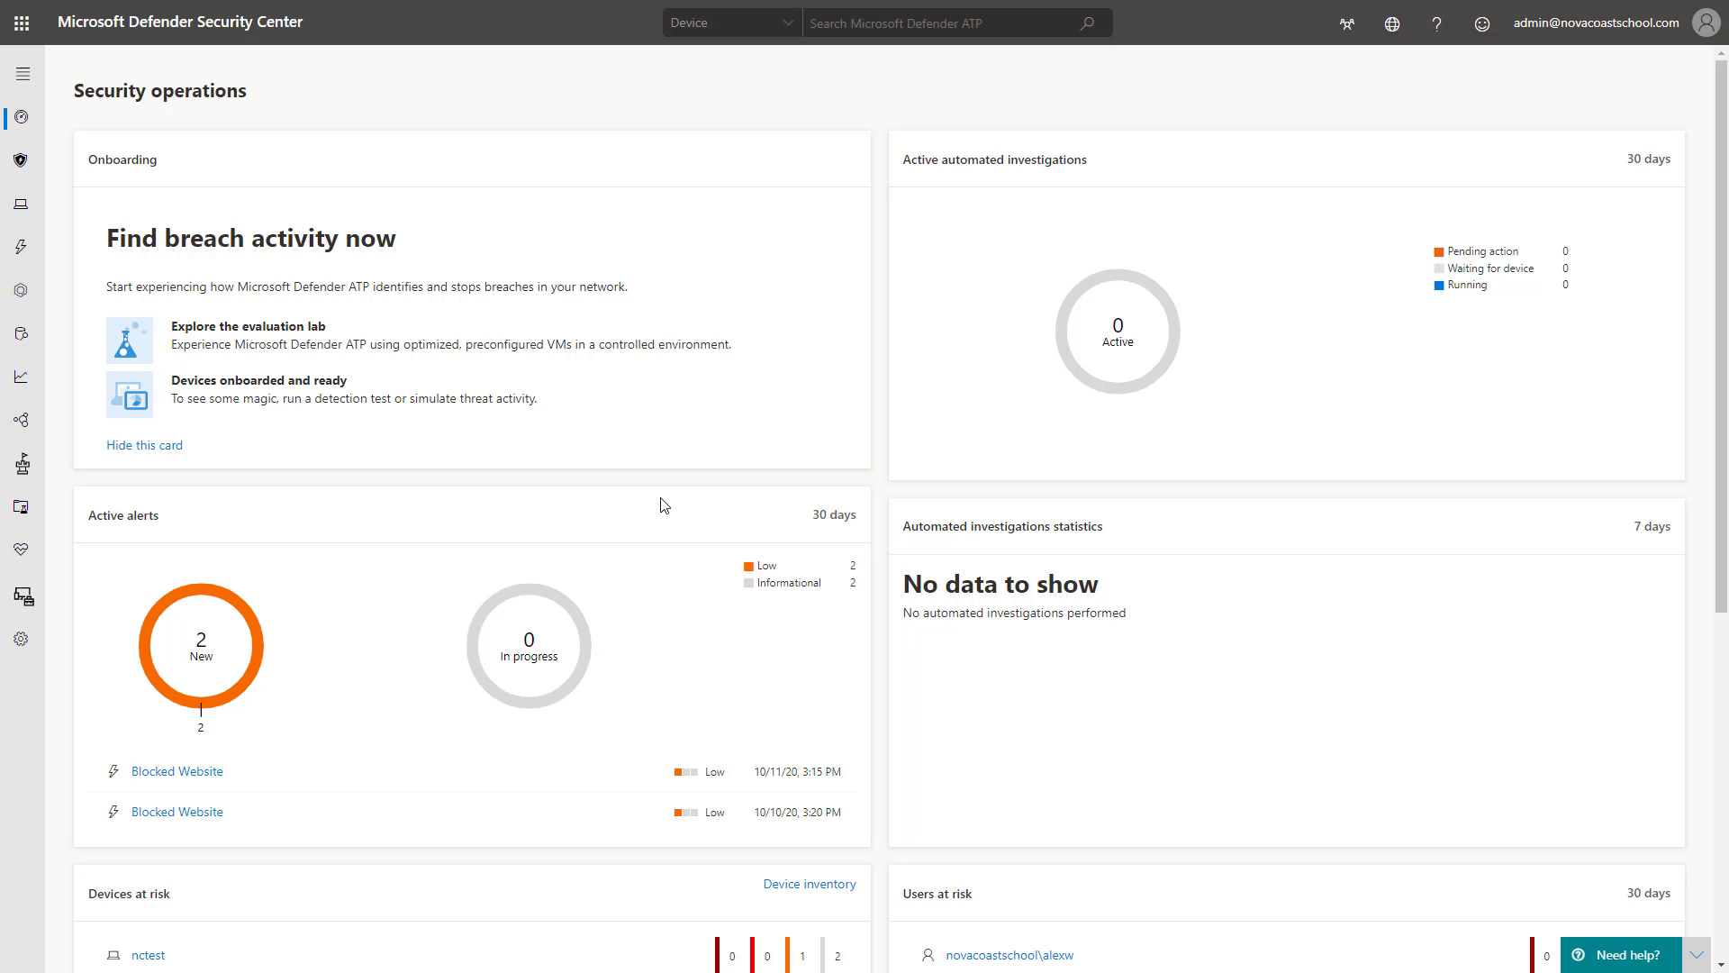
# - Confirm Microsoft Cloud App Security is On under Defender's Advanced features, then open Device inventory
pyautogui.click(22, 638)
pyautogui.click(221, 261)
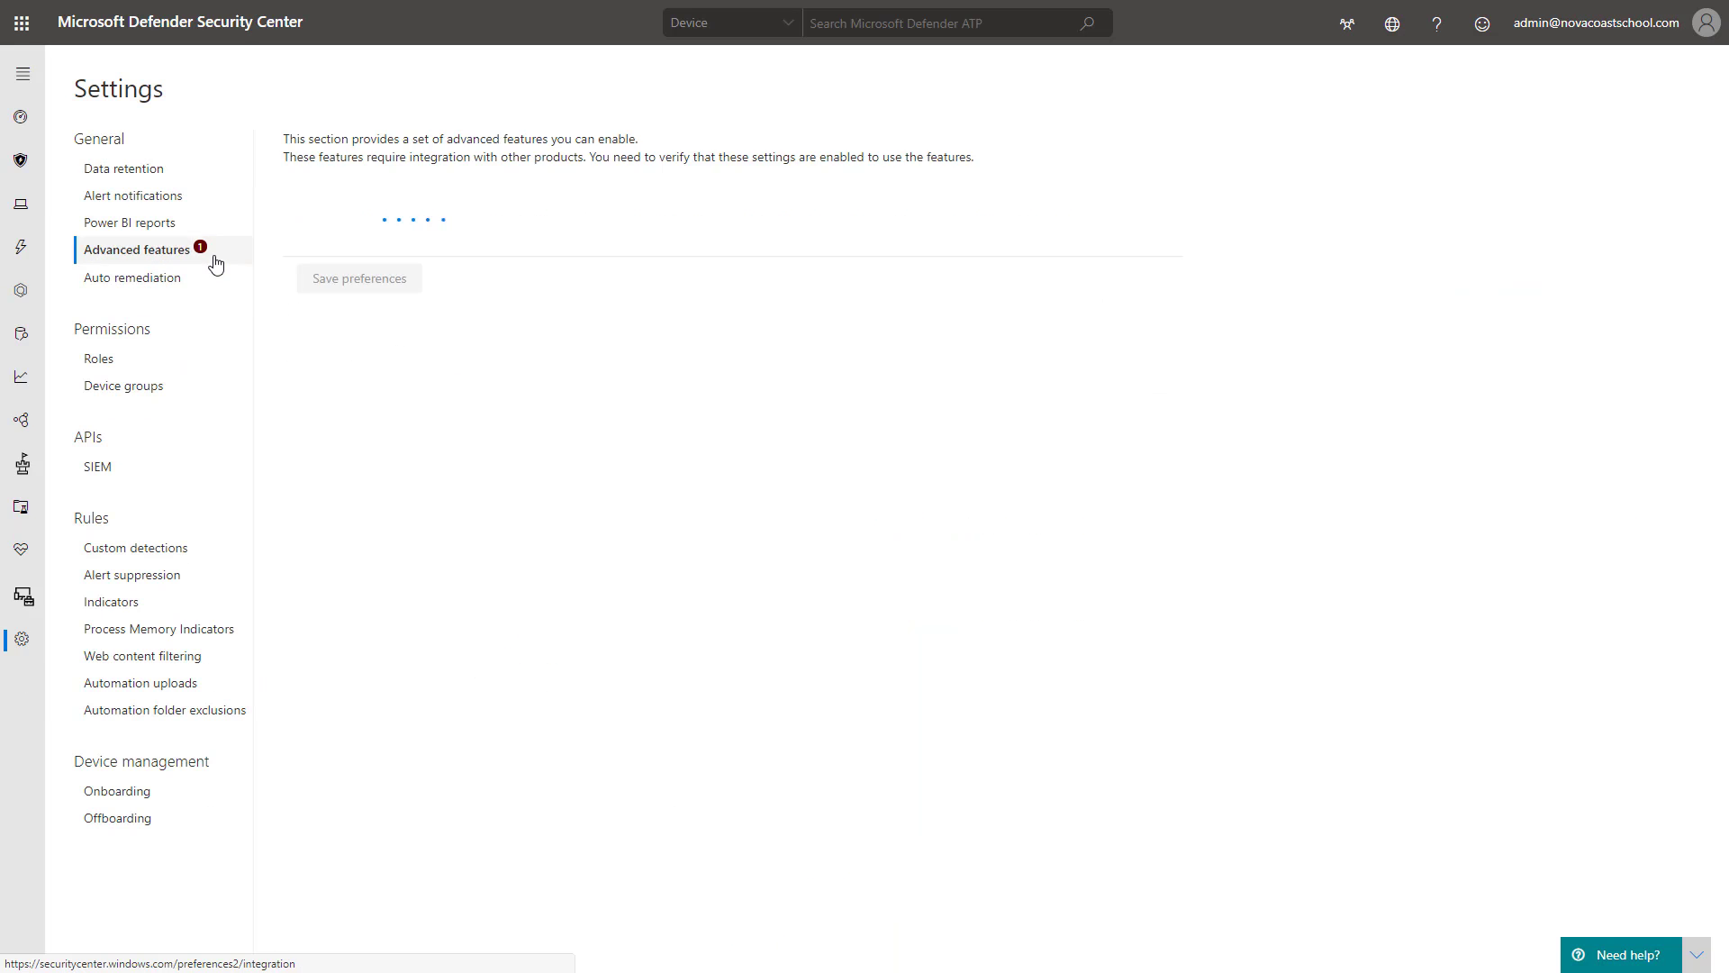
pyautogui.scroll(-4, 448, 383)
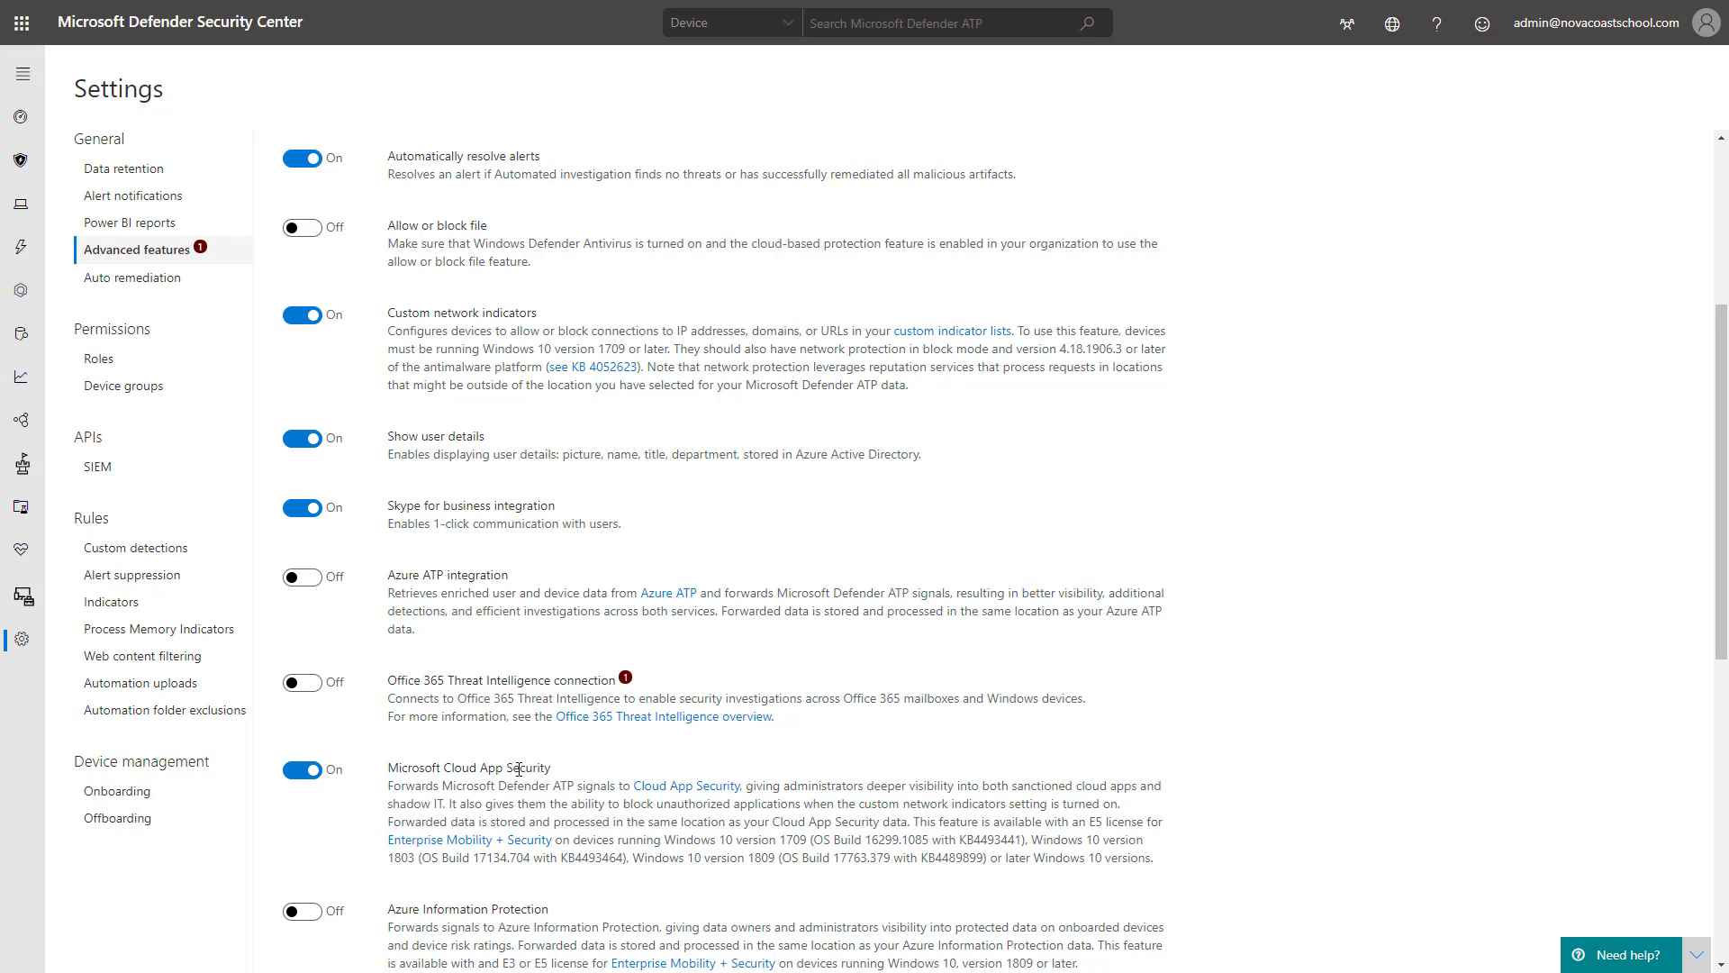
pyautogui.click(19, 210)
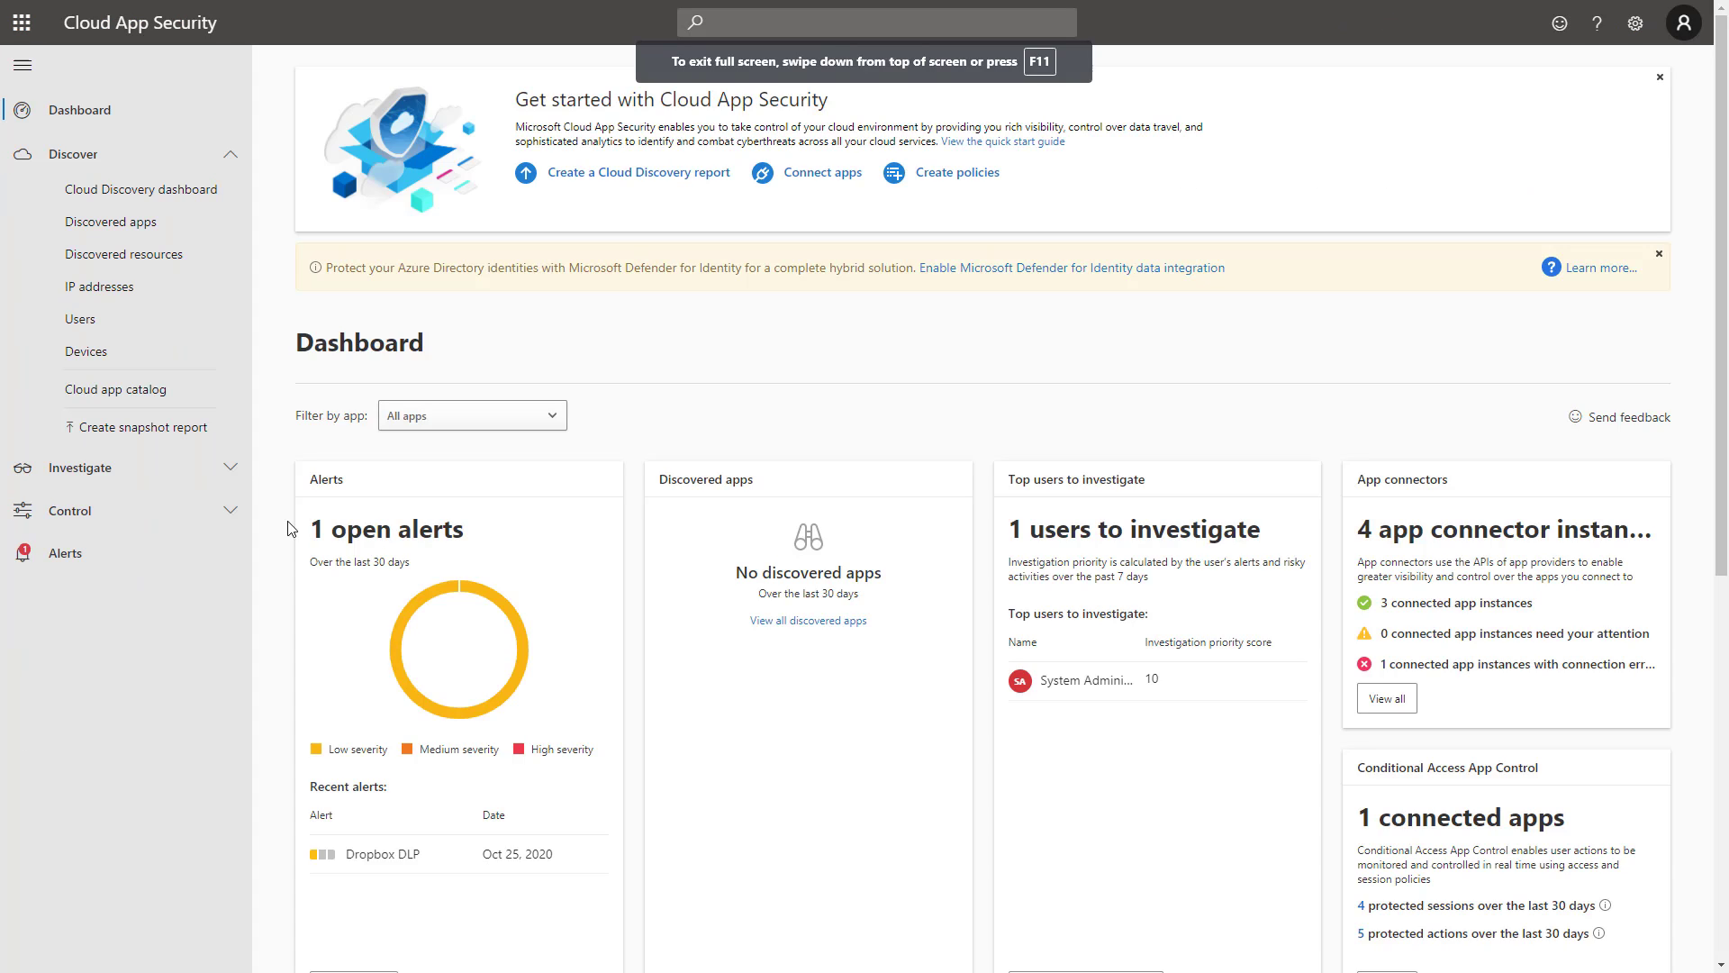
# - Open the Cloud Discovery dashboard and end on the Win10 Endpoint Users discovered apps list
pyautogui.click(162, 192)
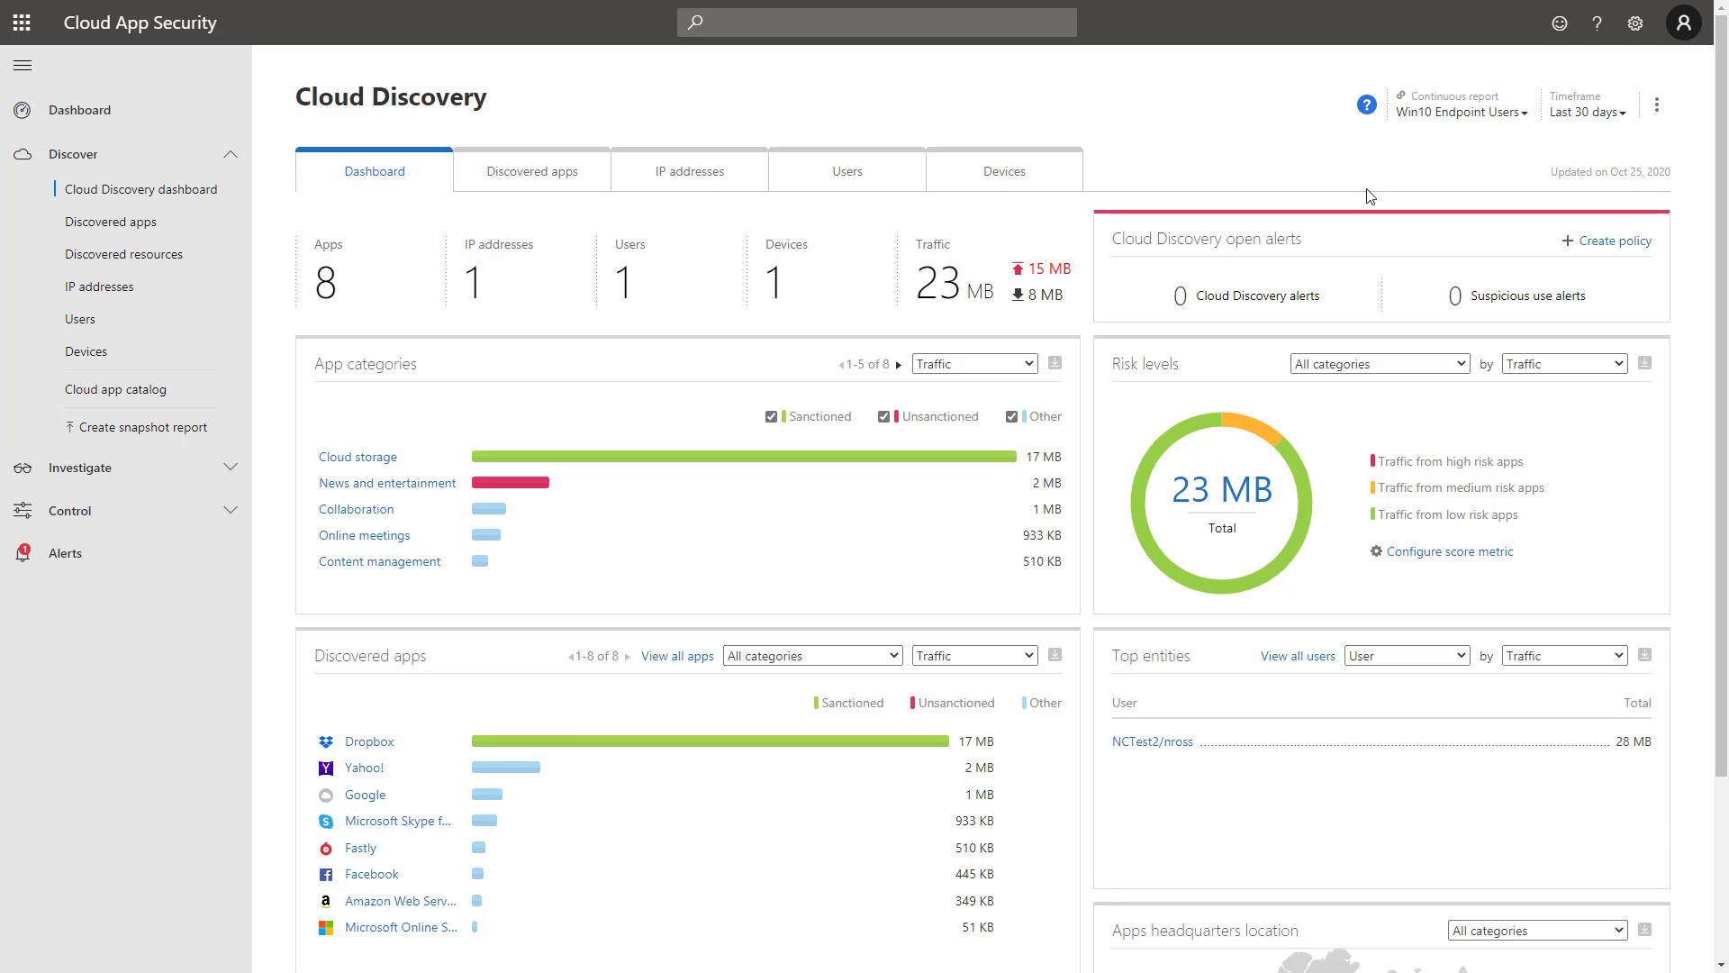
pyautogui.click(582, 182)
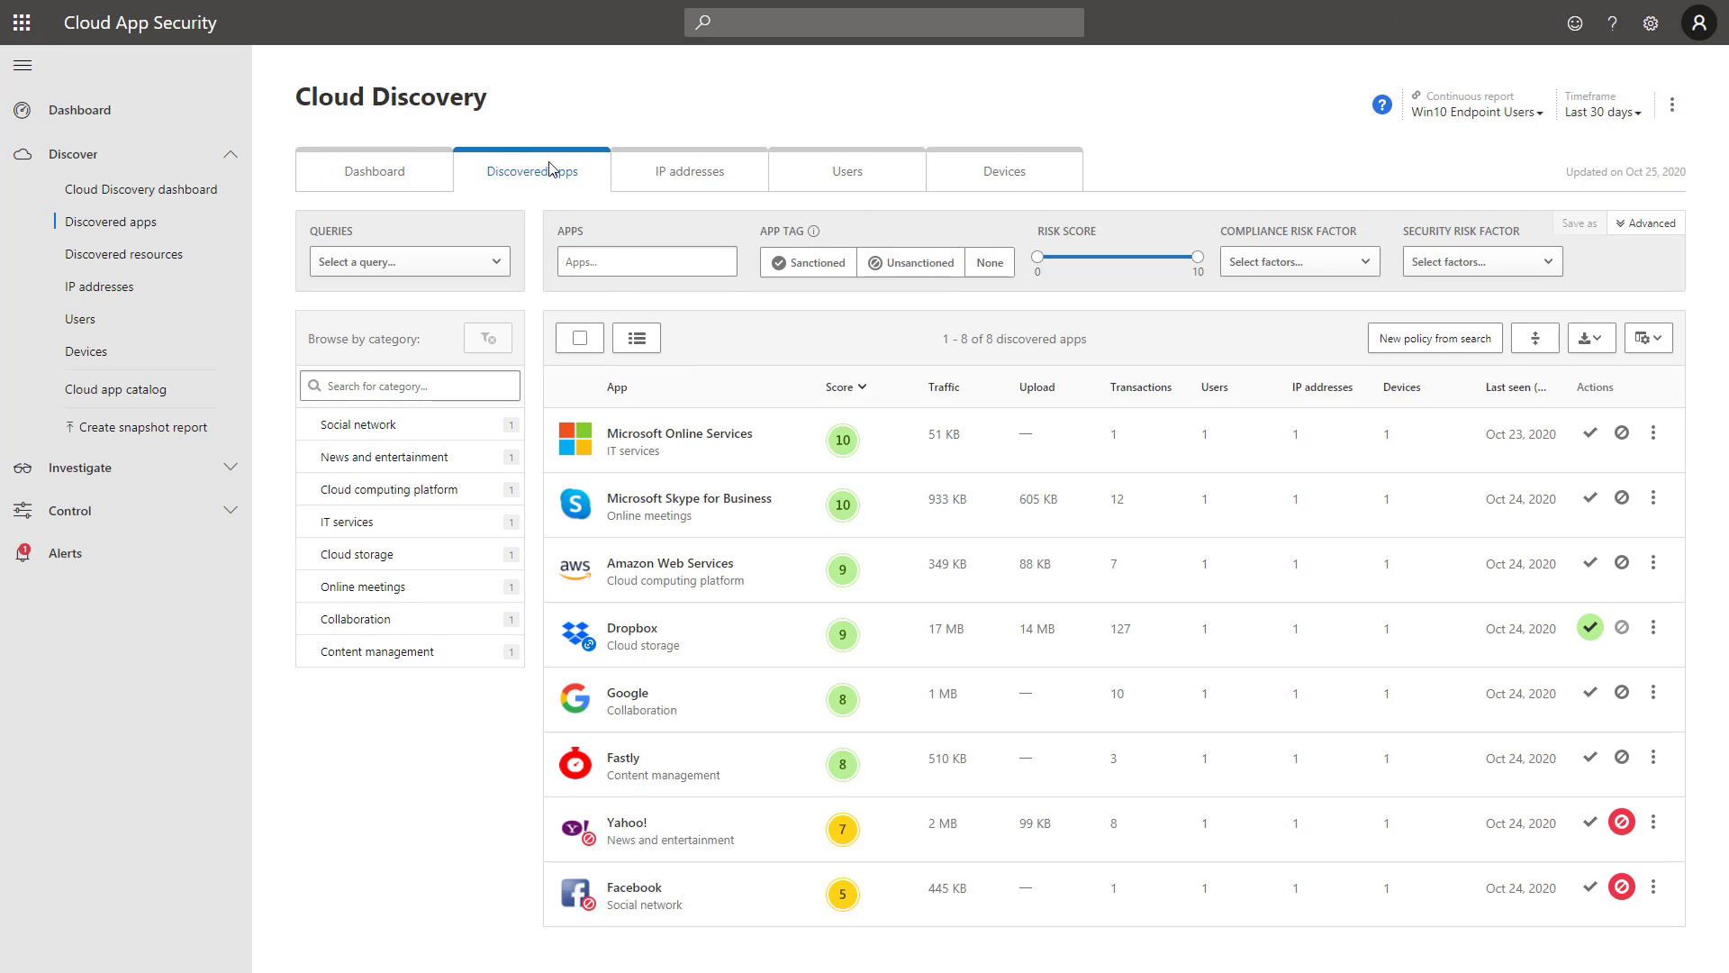
pyautogui.click(387, 176)
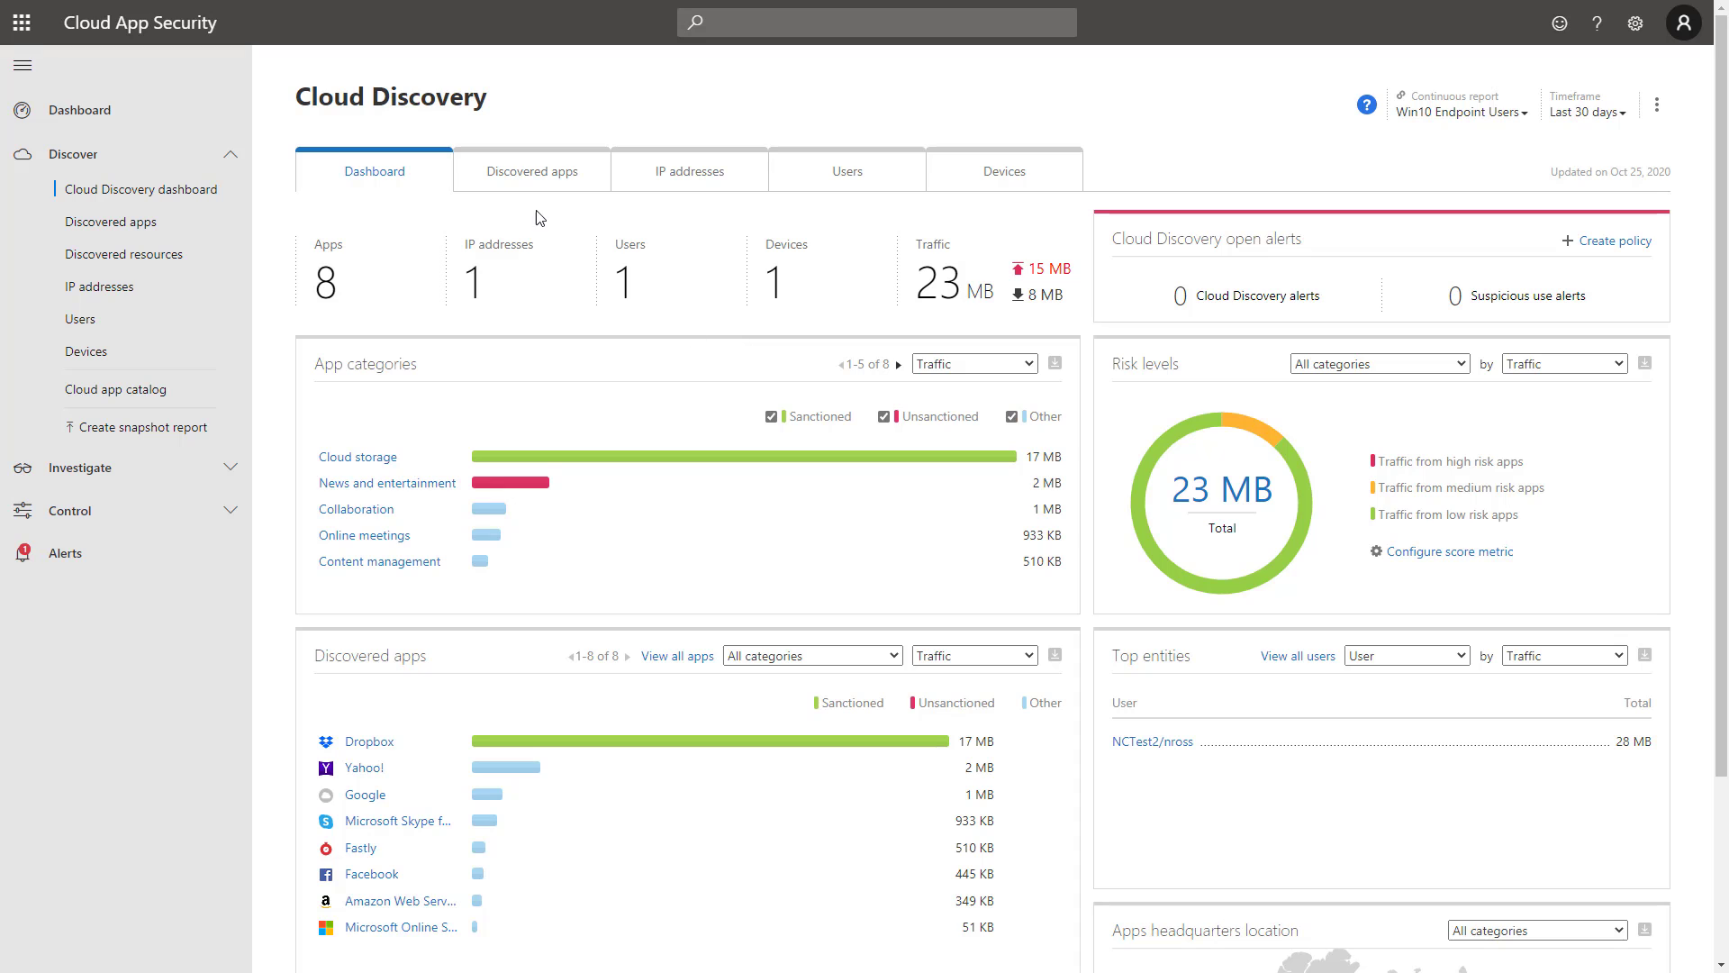
pyautogui.click(513, 186)
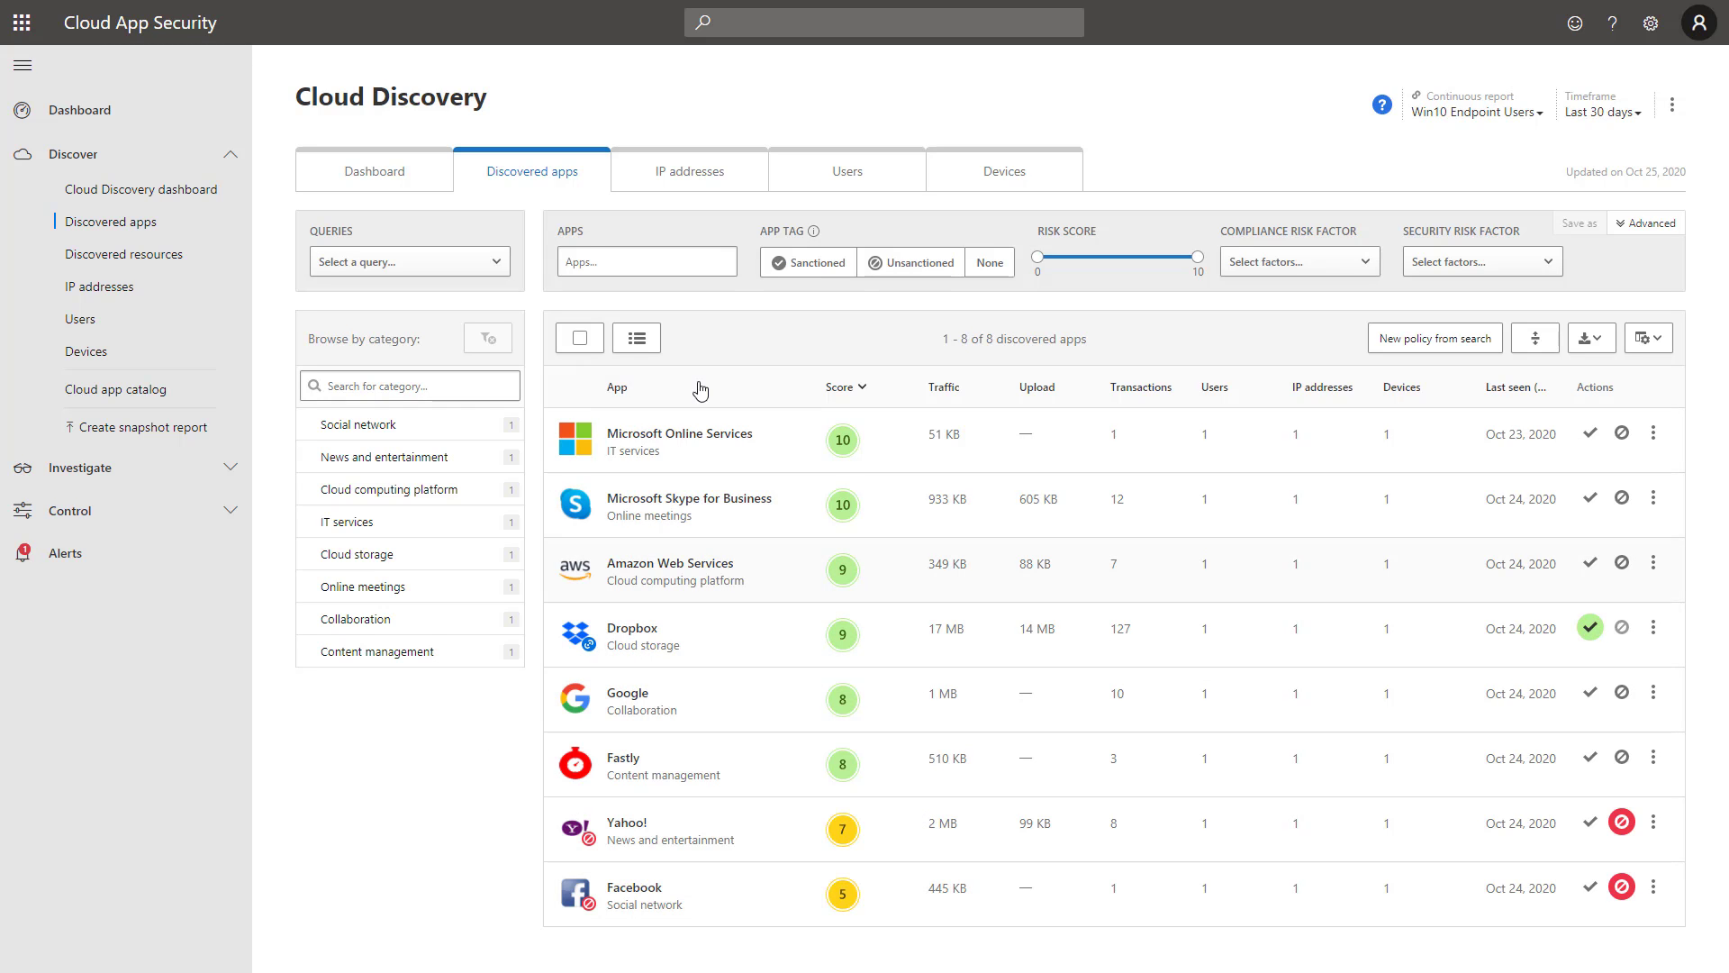
pyautogui.click(378, 176)
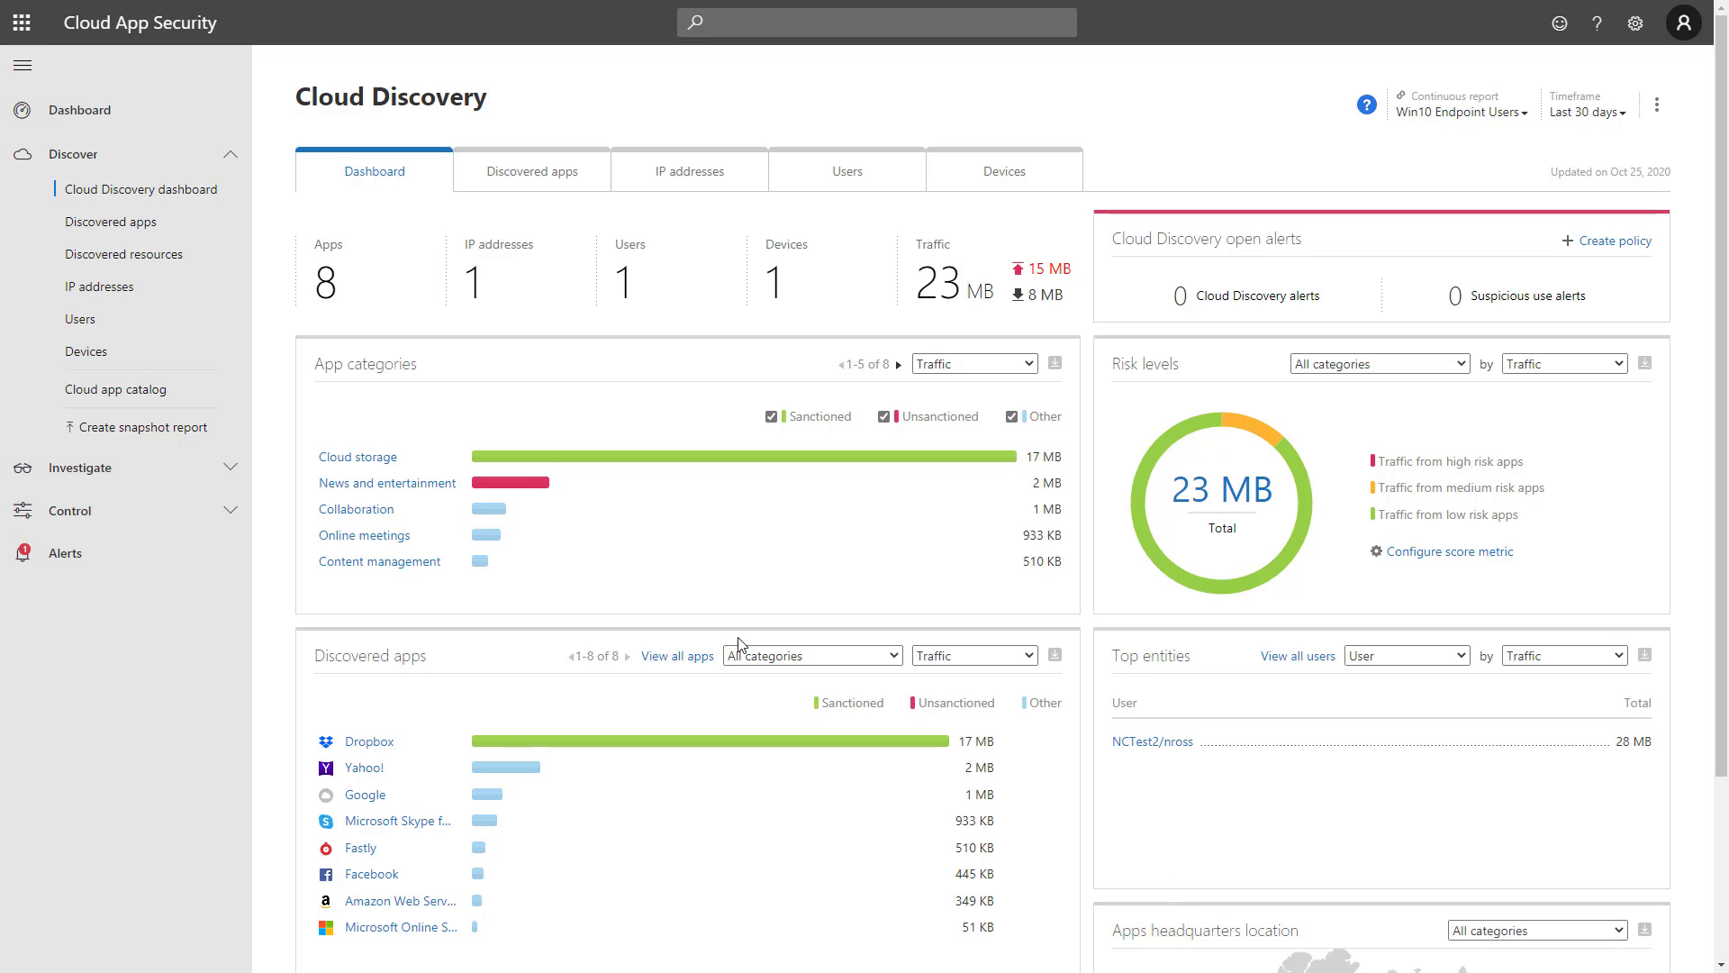
pyautogui.click(545, 185)
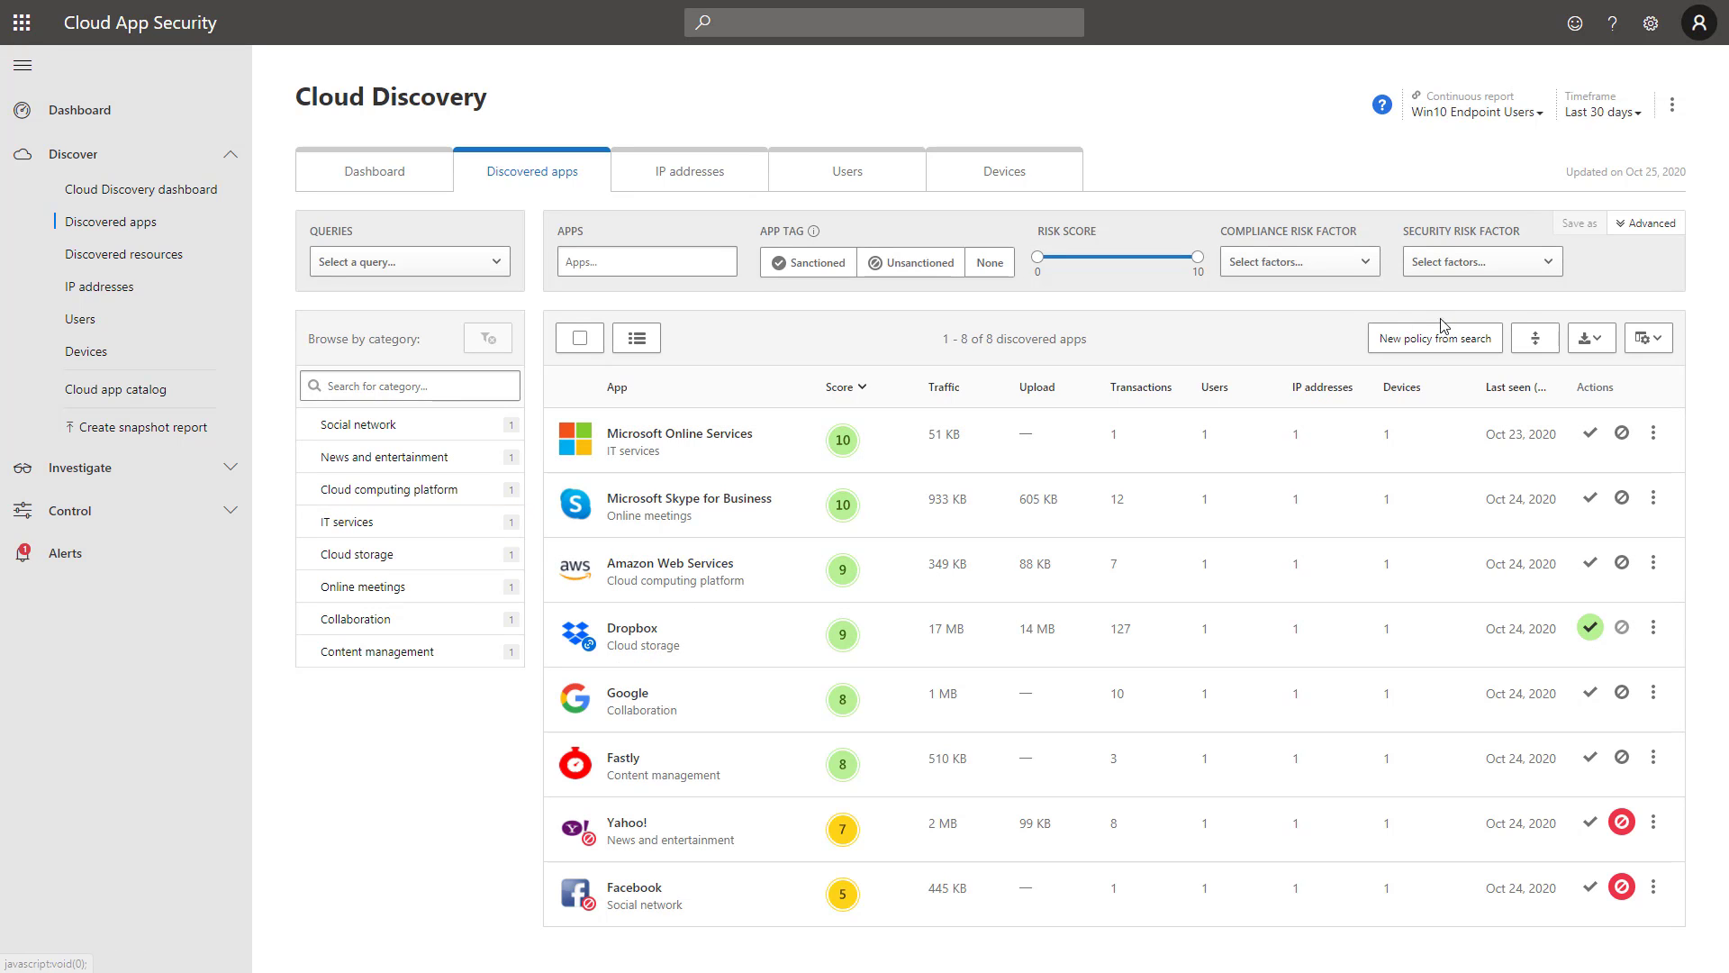
# - Open the Microsoft Defender for Endpoint settings under Cloud Discovery, showing Block unsanctioned apps on
pyautogui.click(1650, 22)
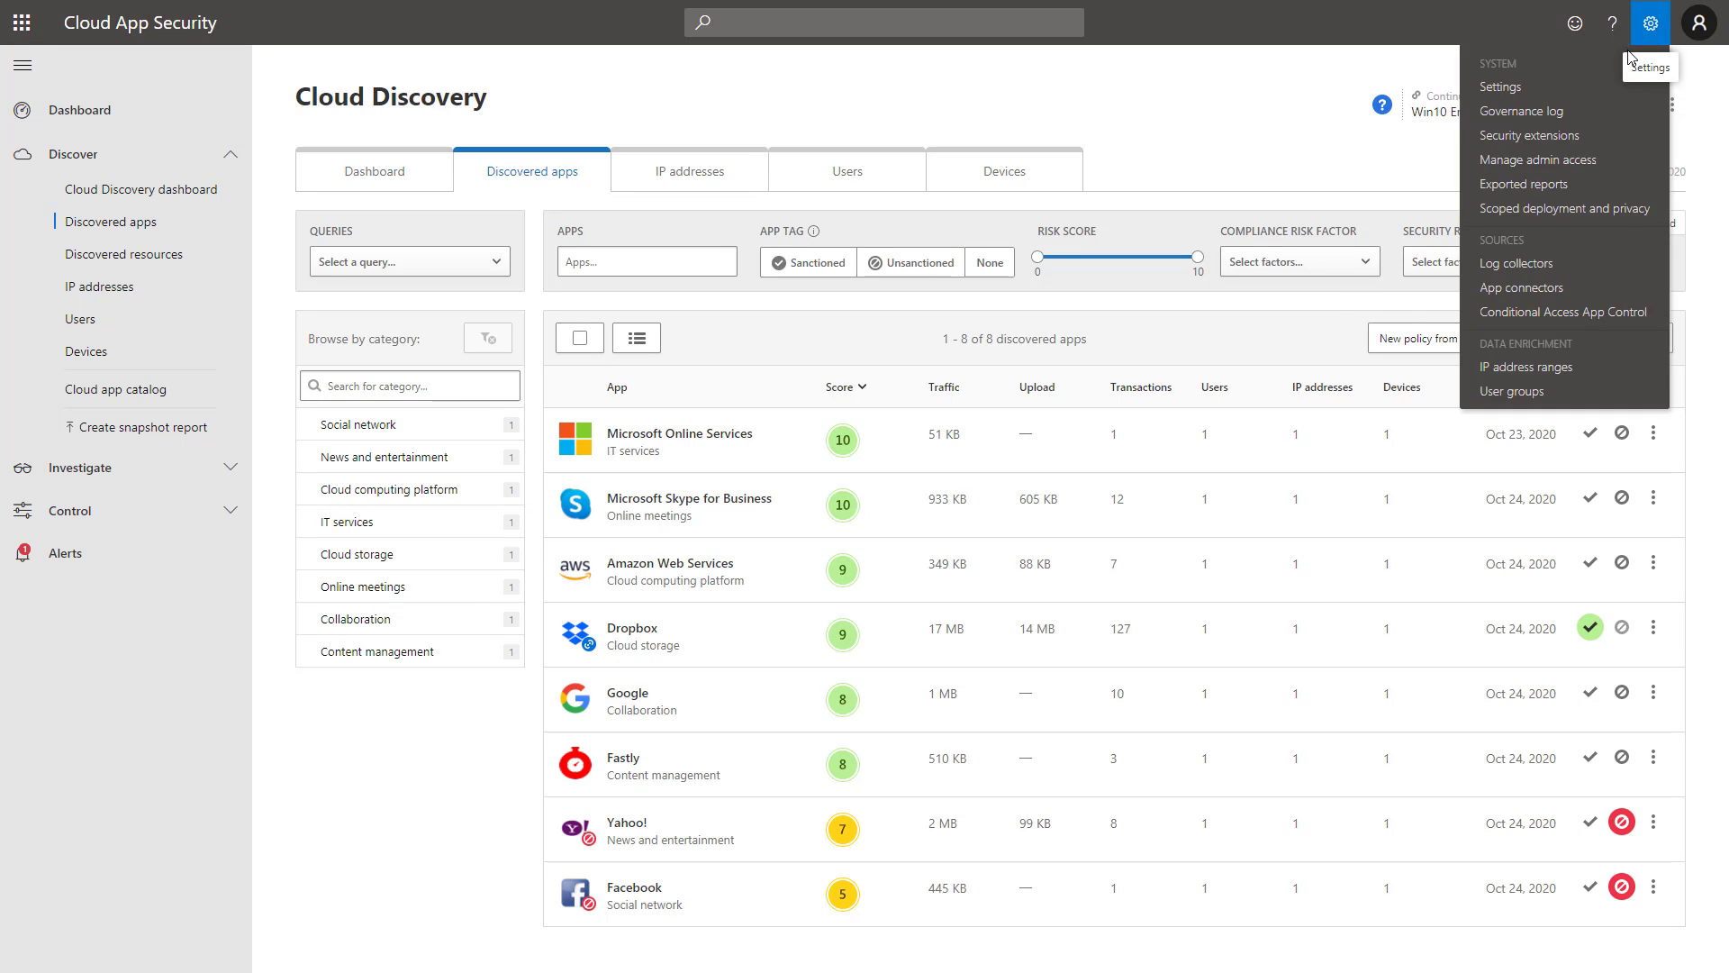
pyautogui.click(1519, 85)
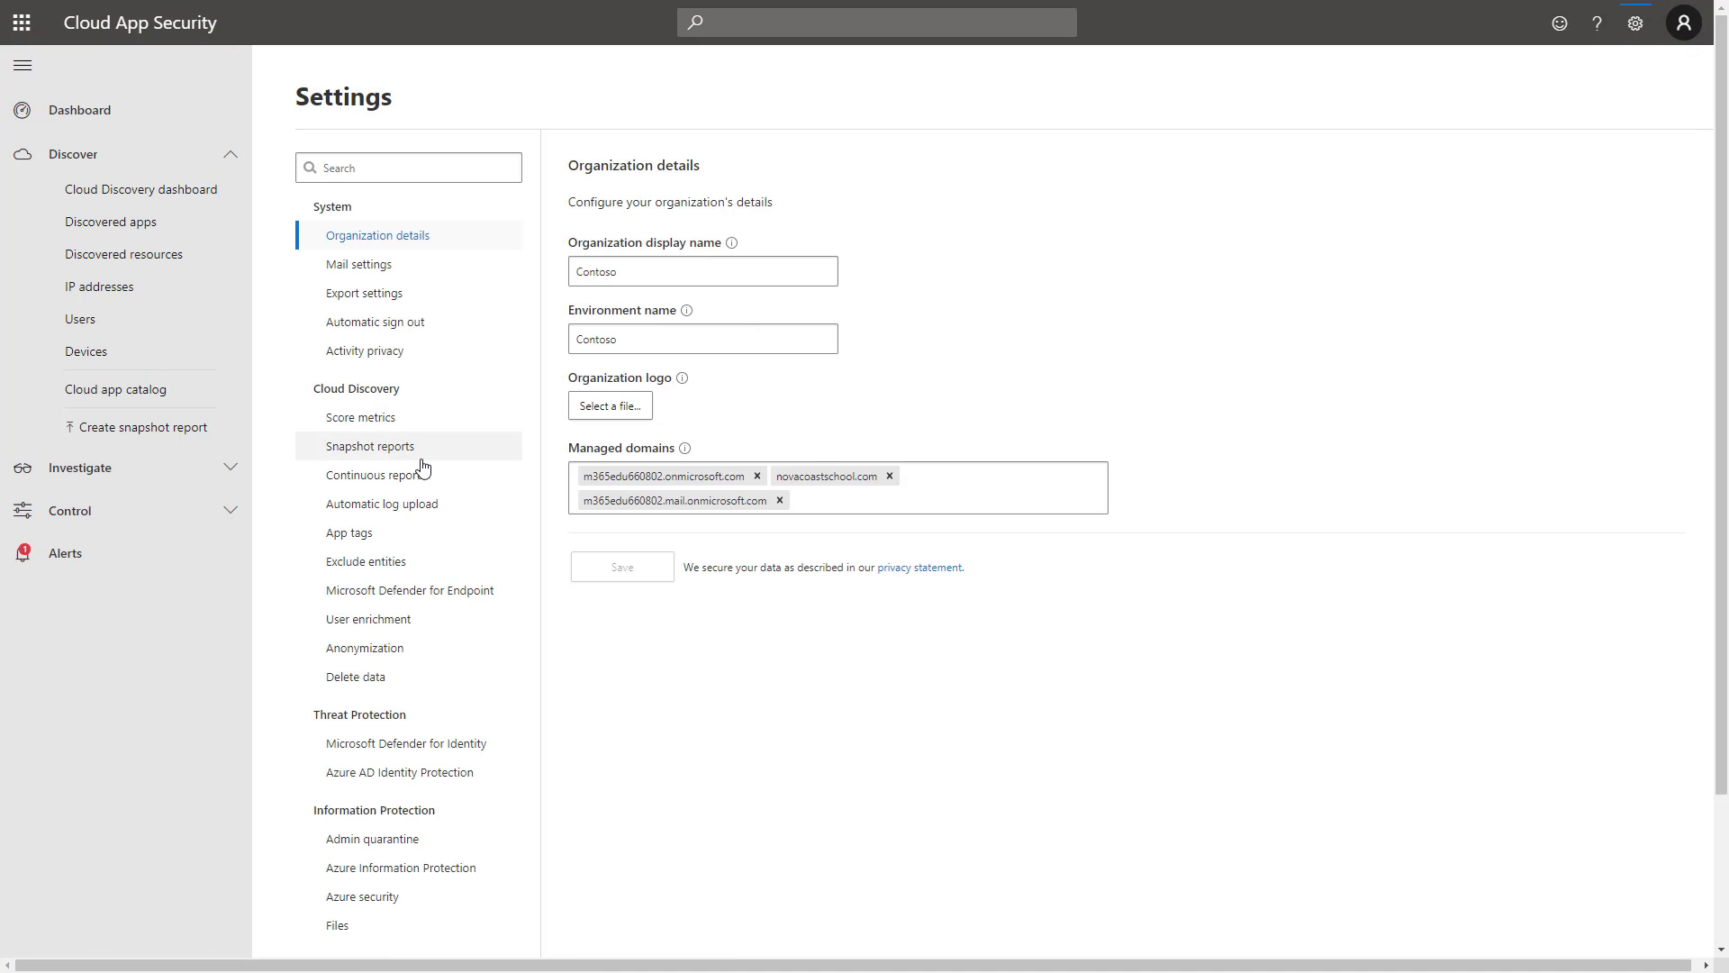
pyautogui.scroll(-2, 465, 624)
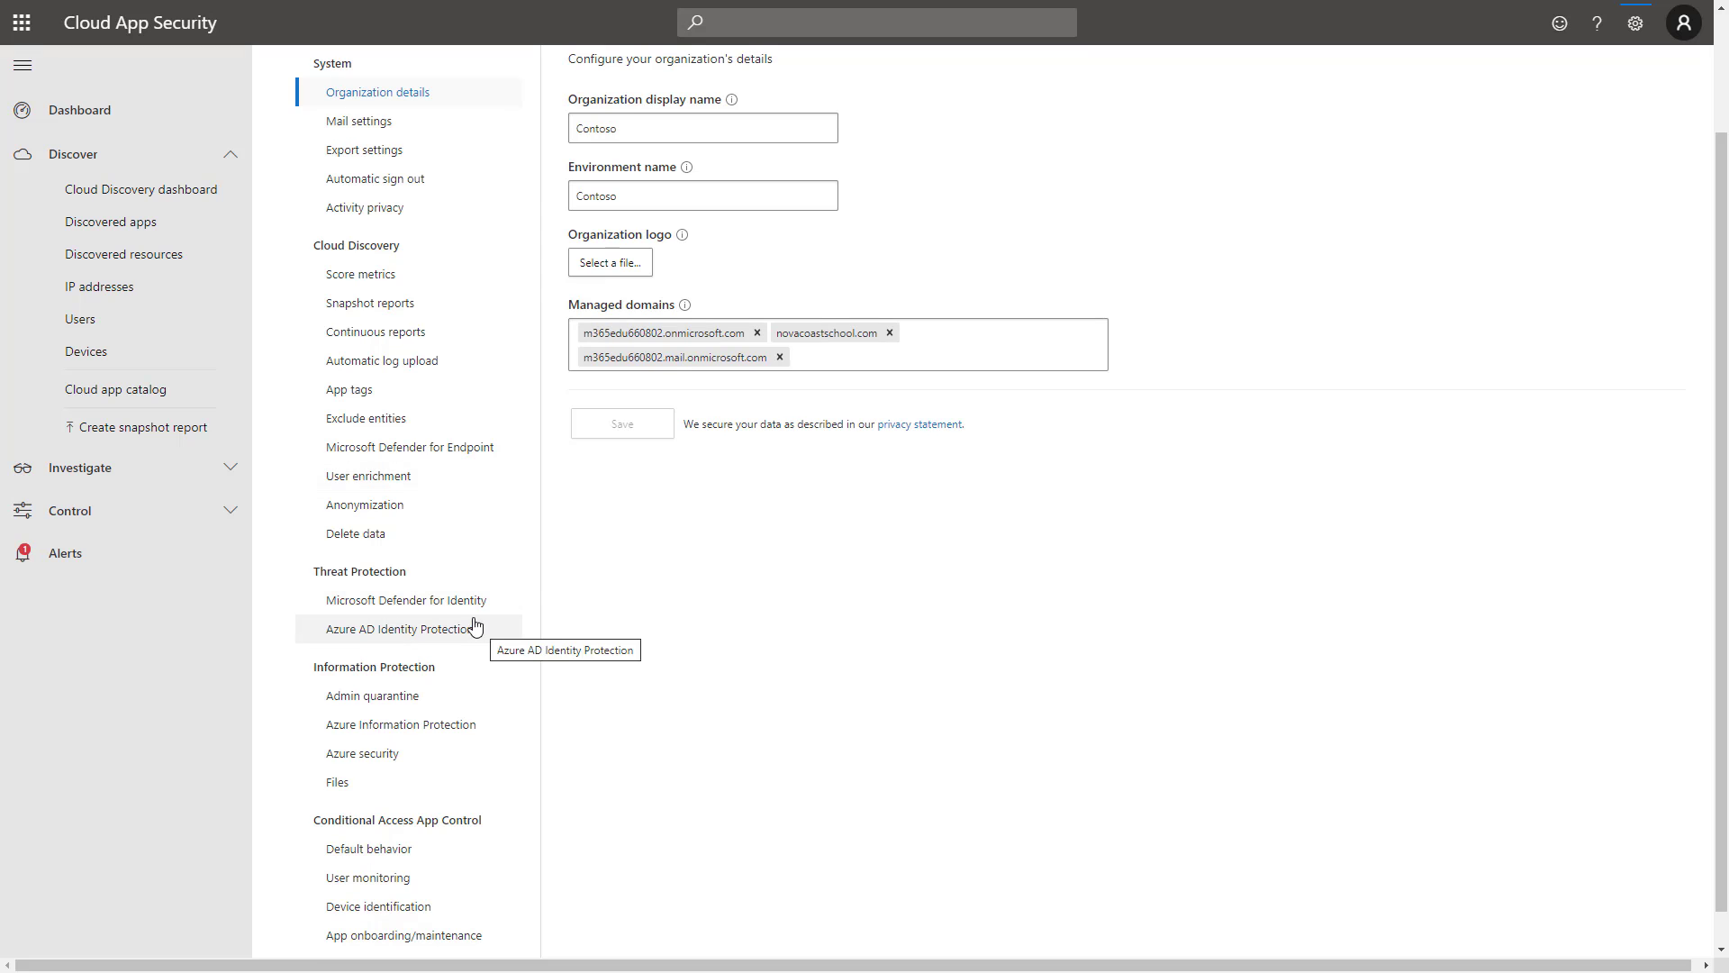
pyautogui.click(491, 447)
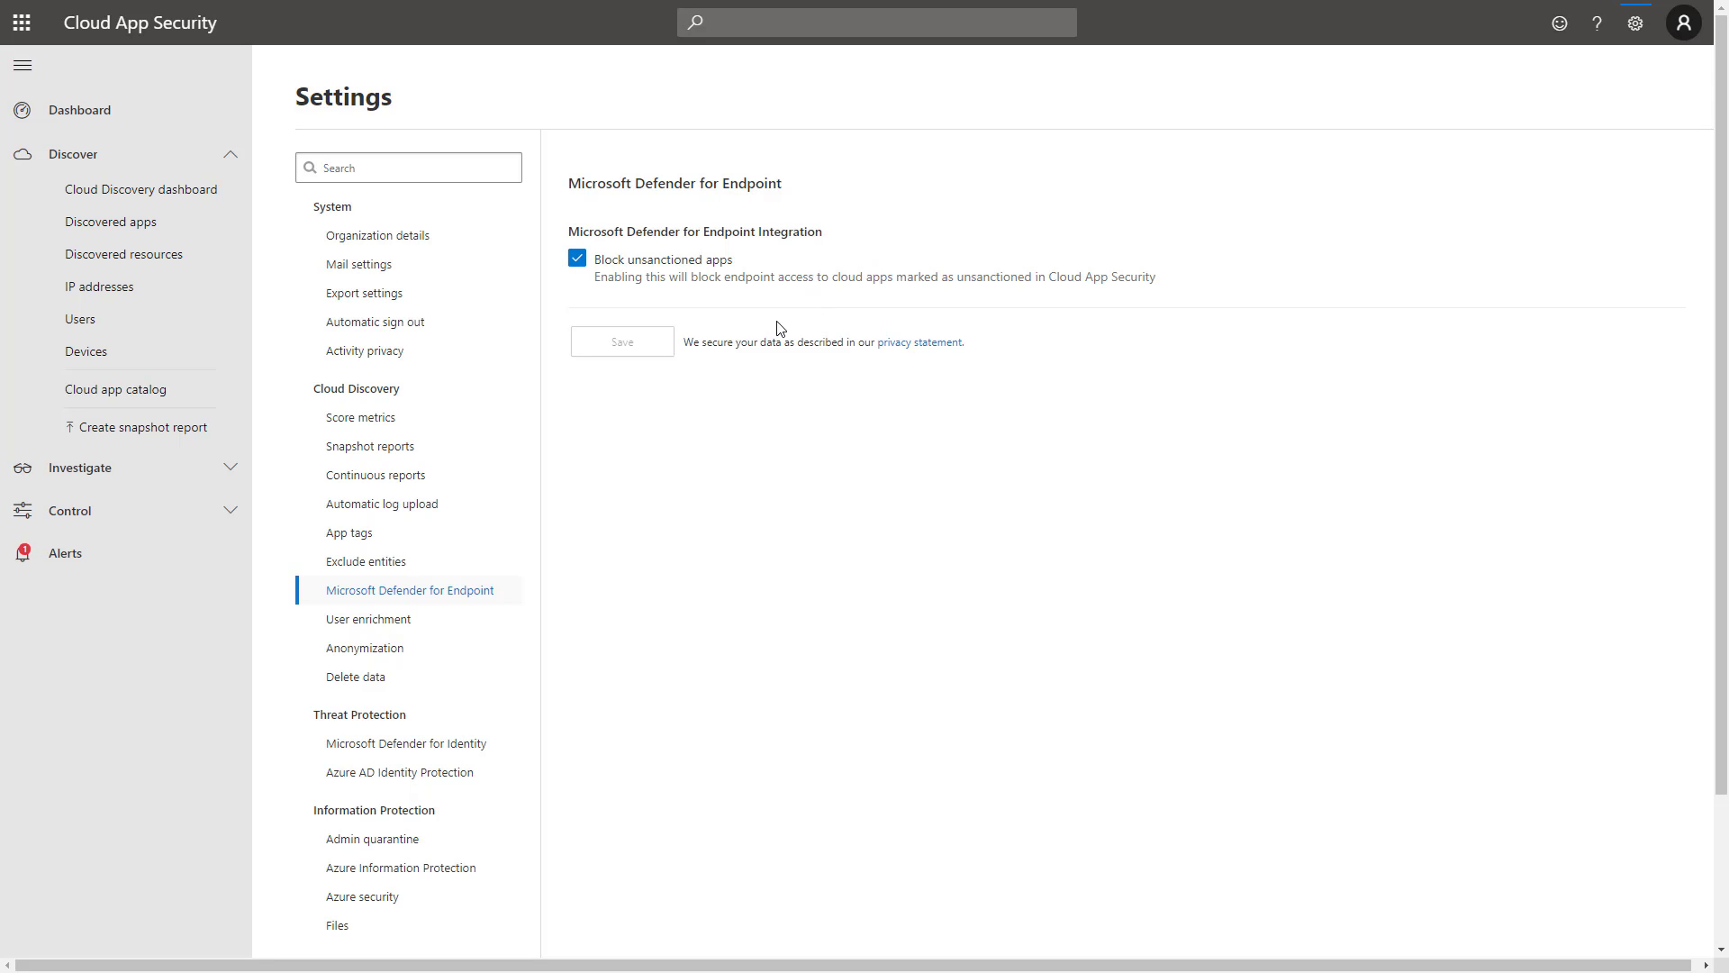
# - Confirm facebook.com is blocked in the remote Edge session, then minimize the remote desktop
pyautogui.hotkey('alt', 'Tab')
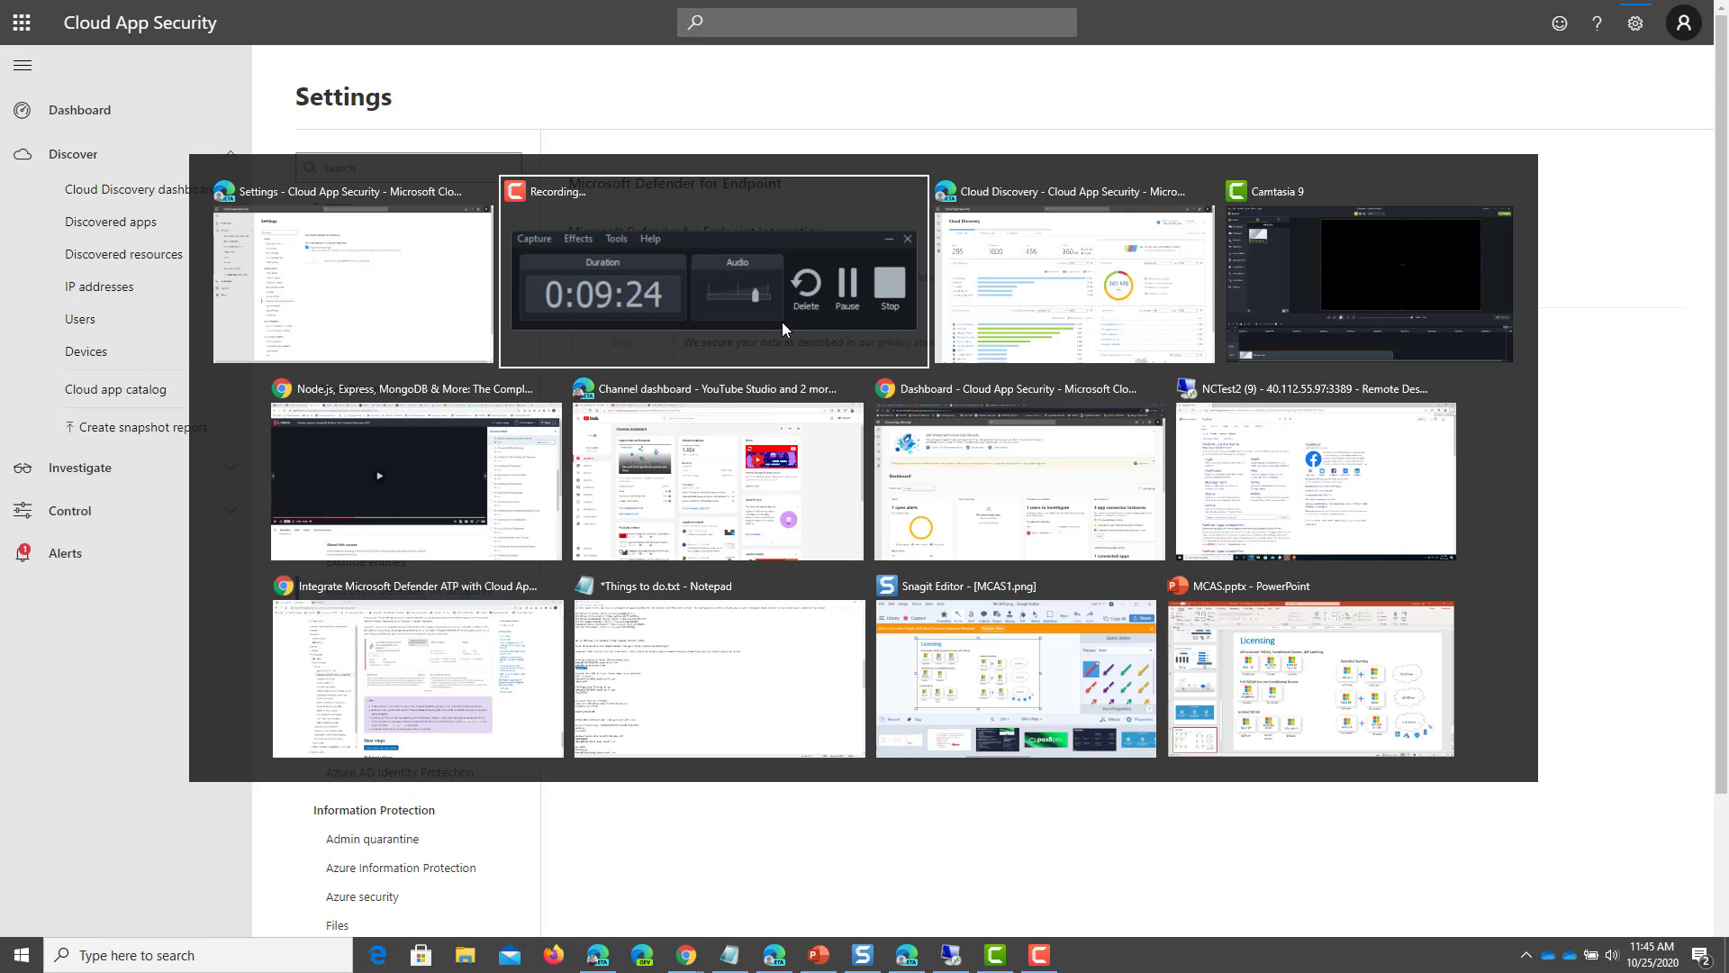
pyautogui.click(1297, 521)
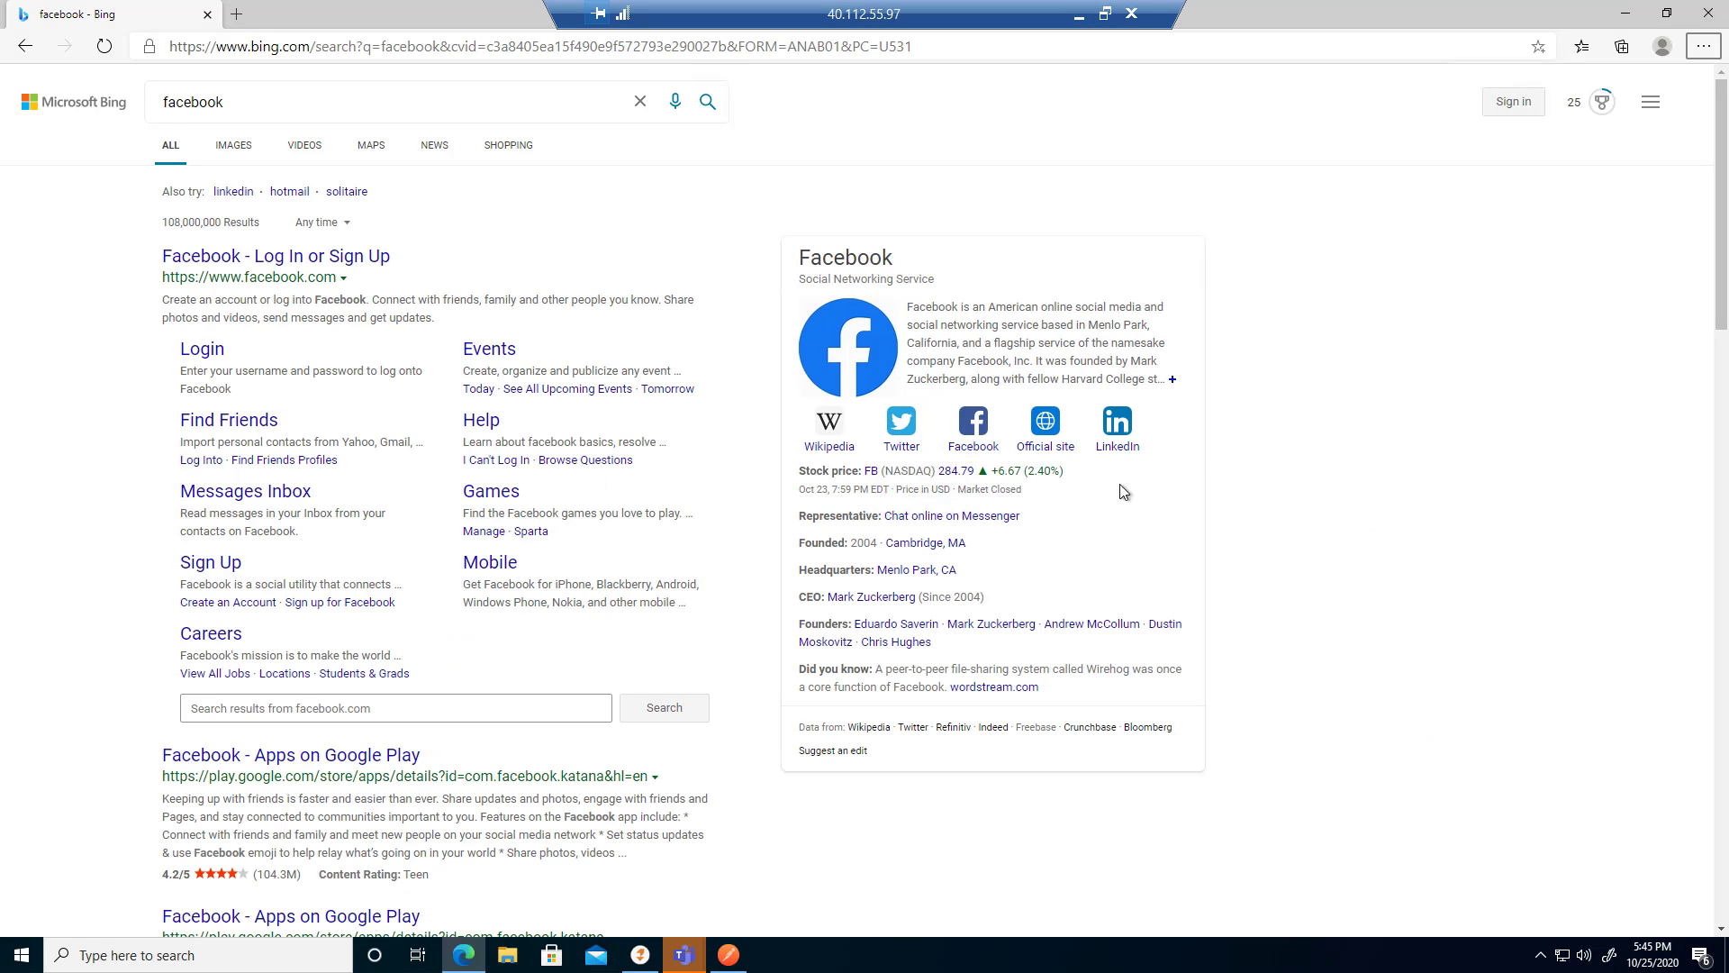
pyautogui.click(340, 263)
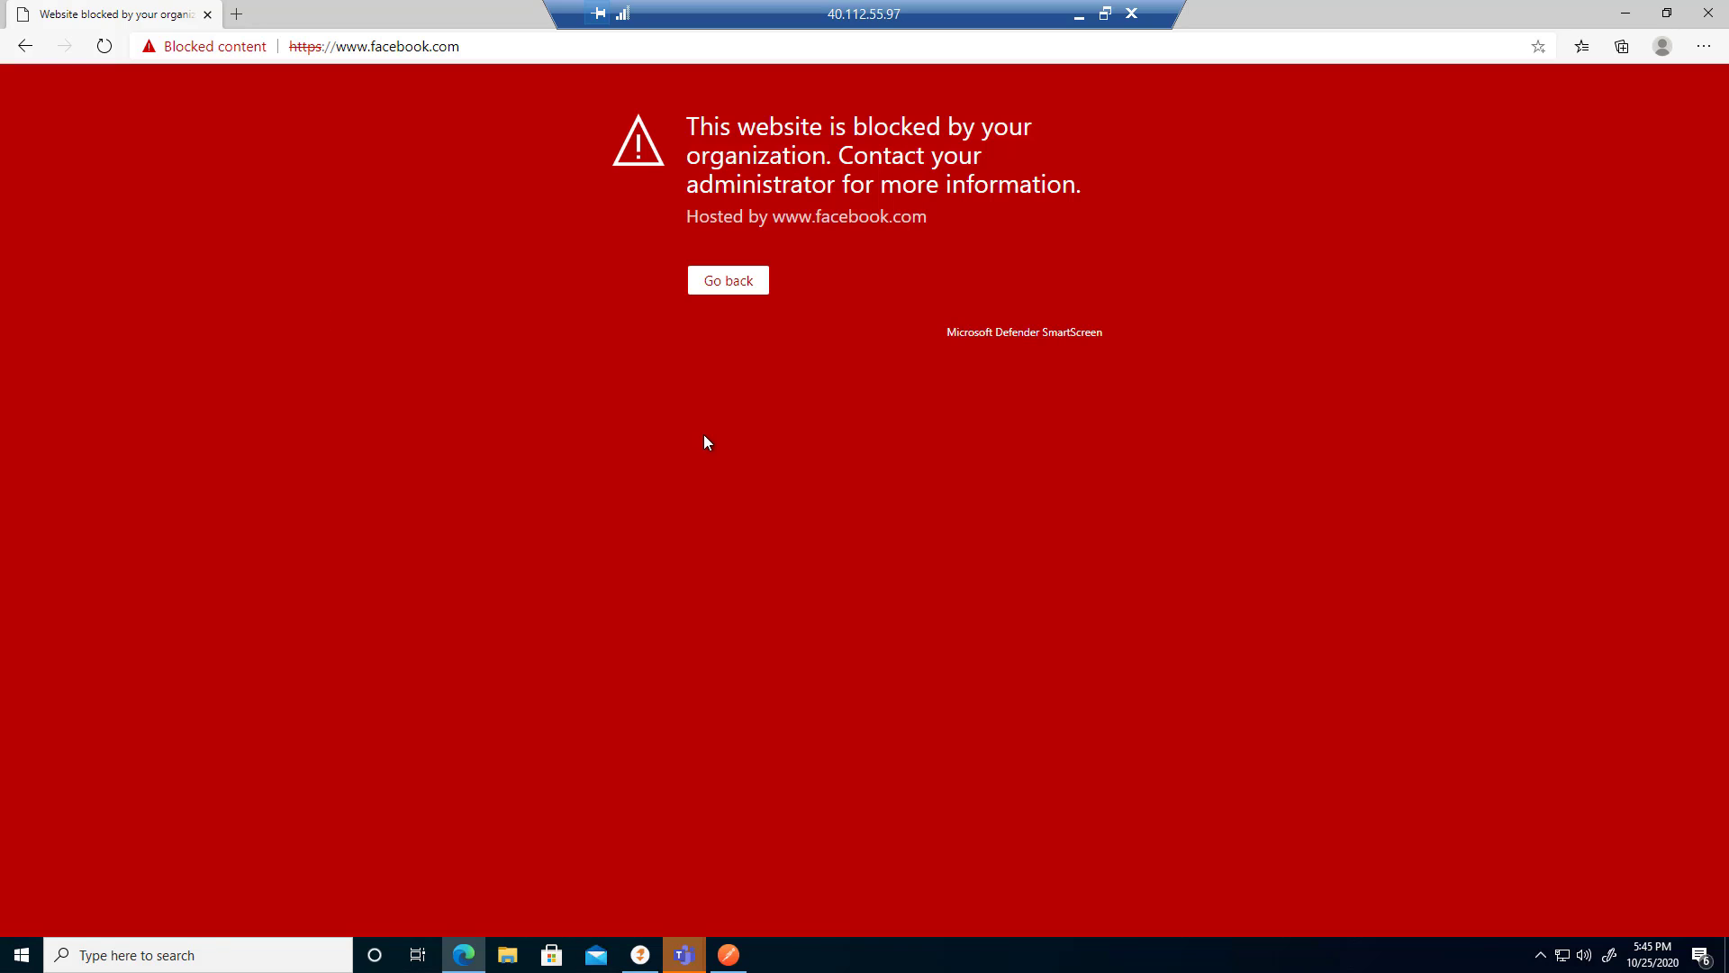
pyautogui.click(1082, 14)
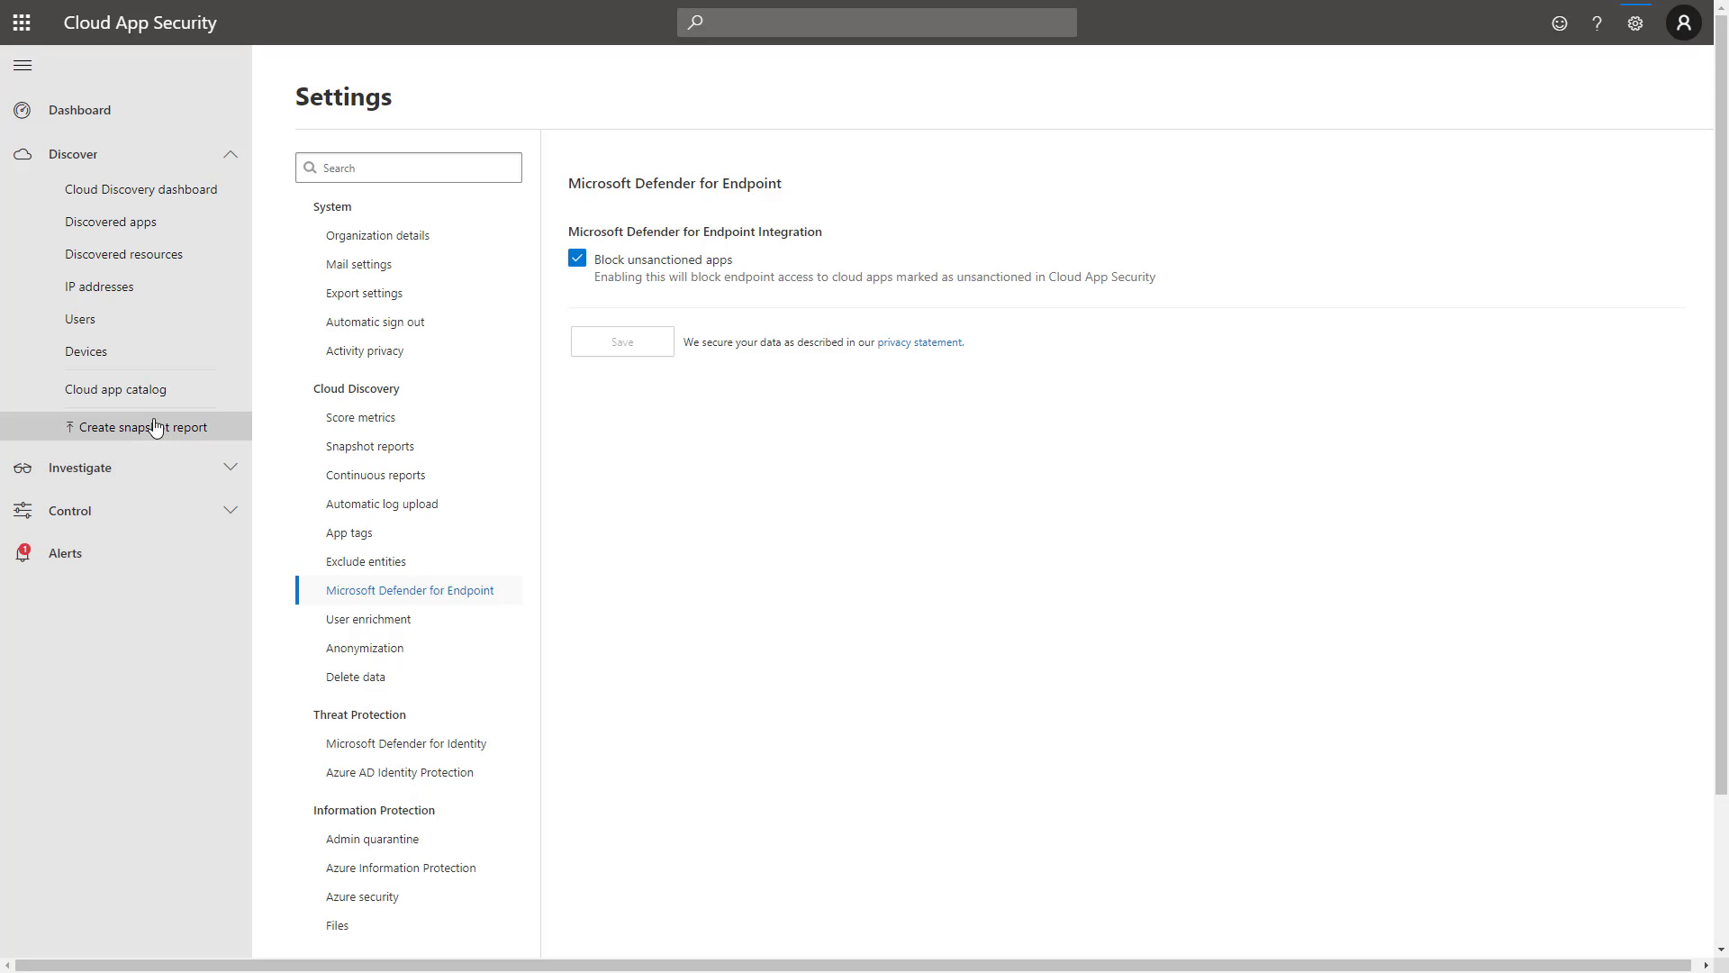
# - Open Connected apps under Investigate and review the connectors available to add
pyautogui.click(230, 466)
pyautogui.click(220, 671)
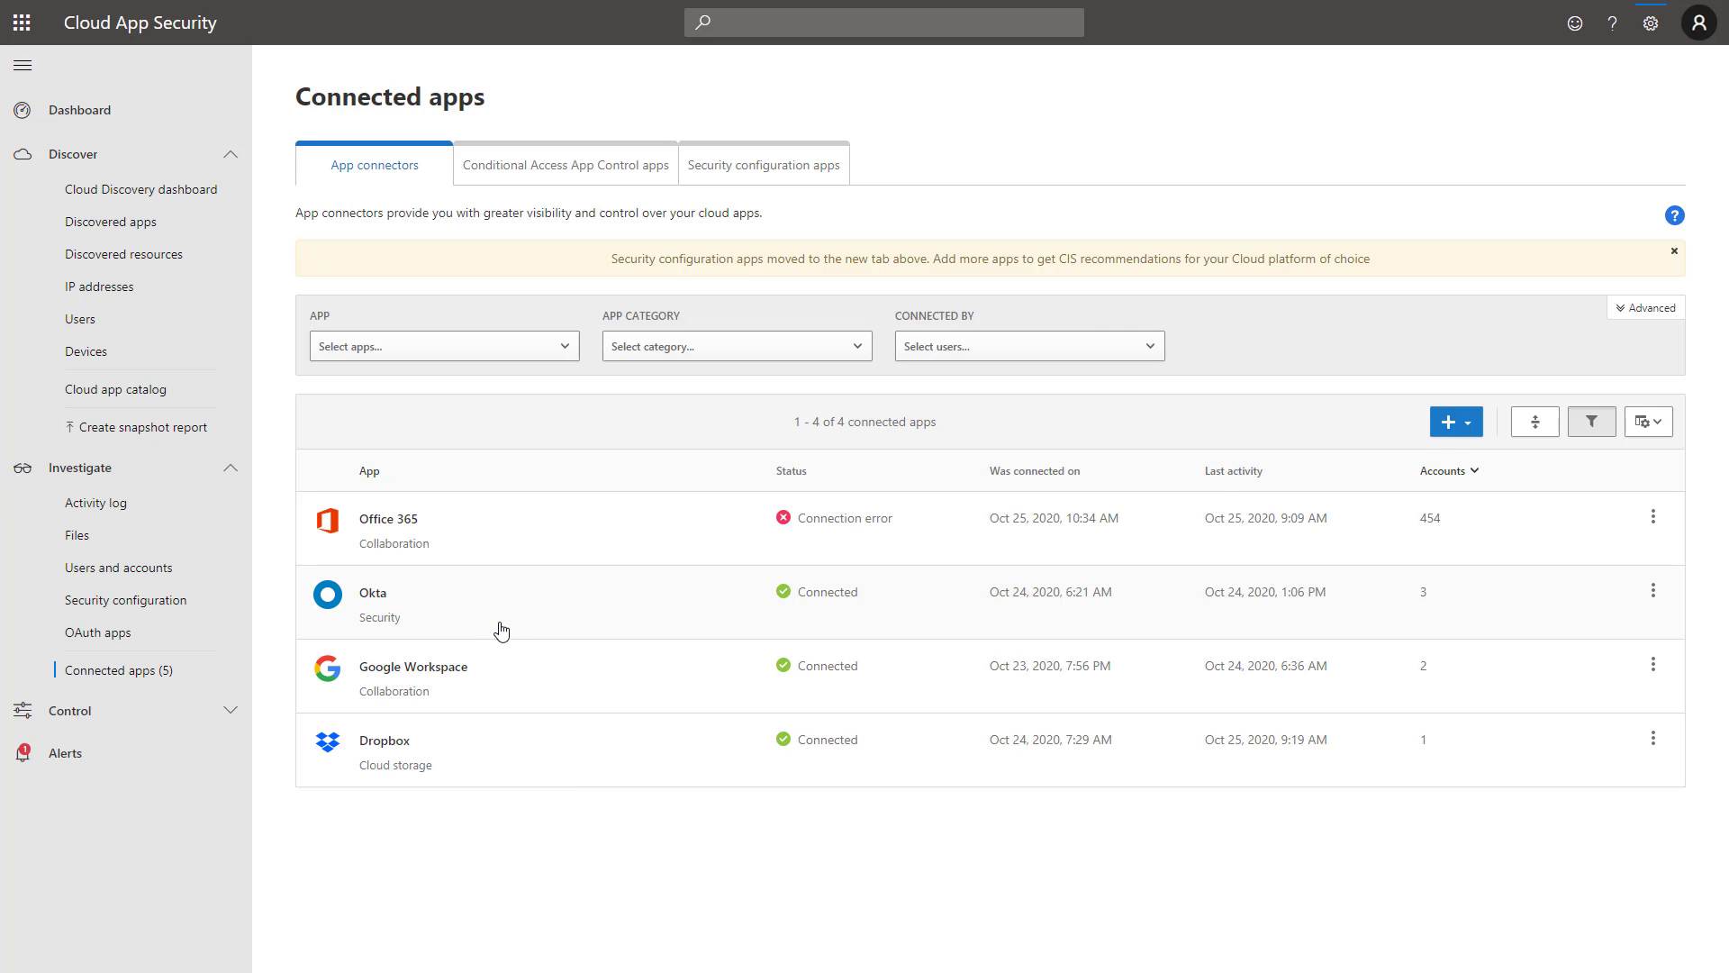
pyautogui.click(1464, 422)
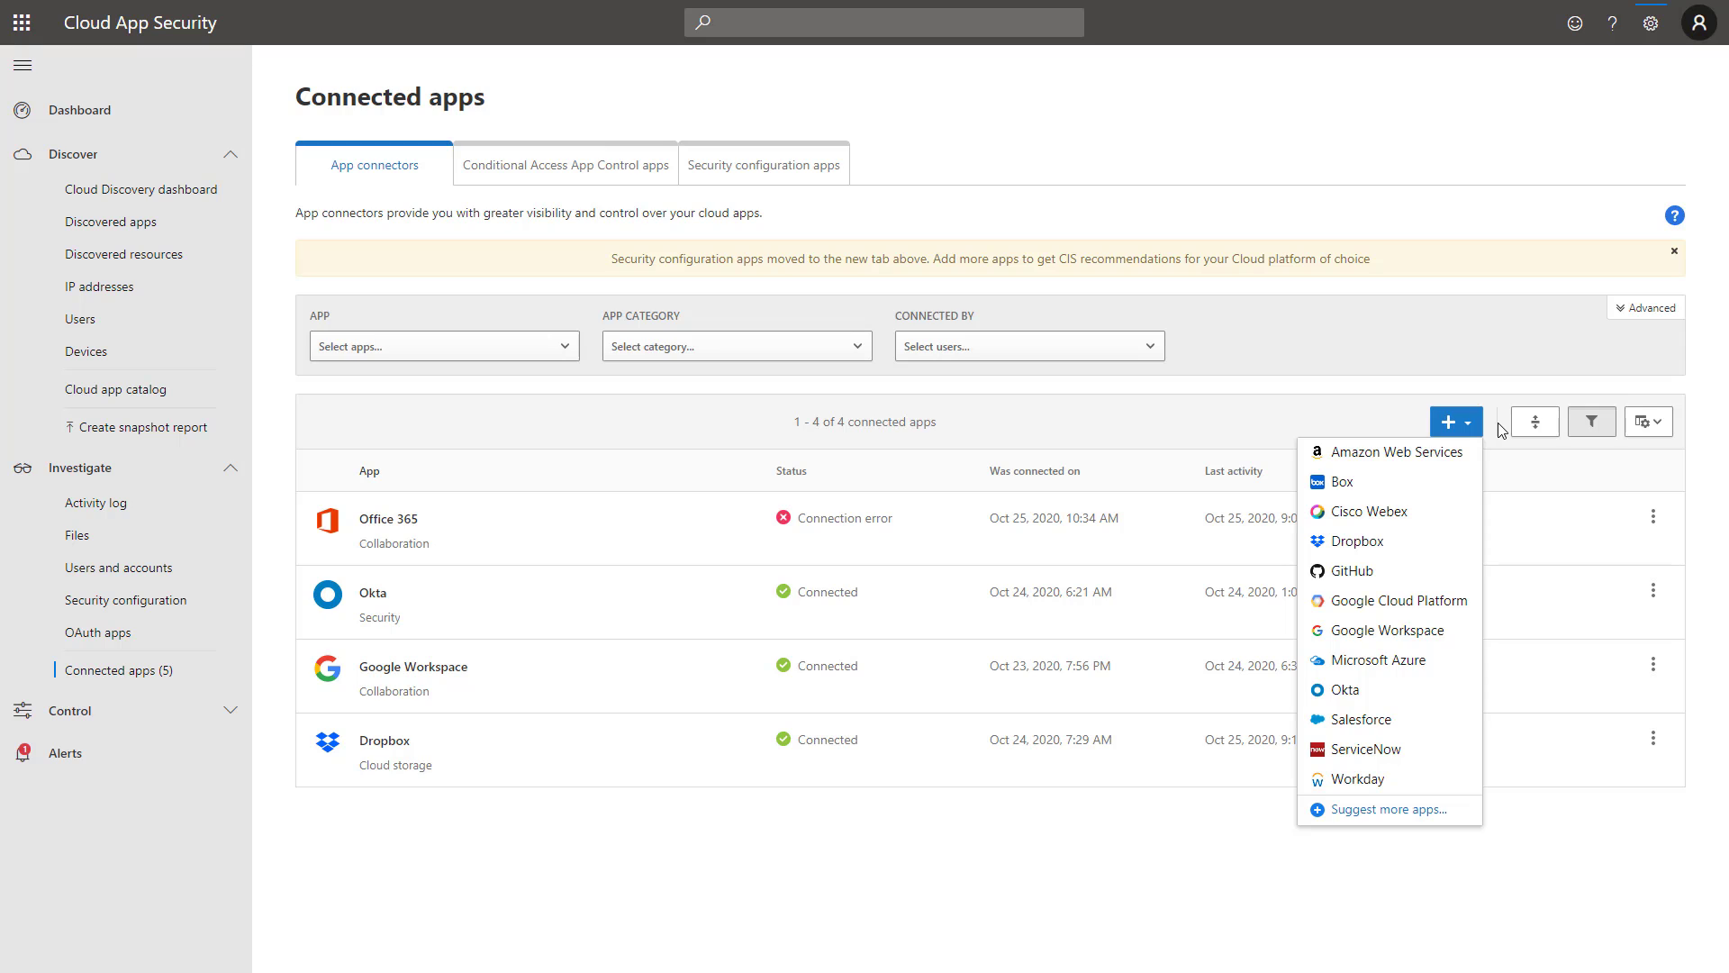
pyautogui.click(1456, 422)
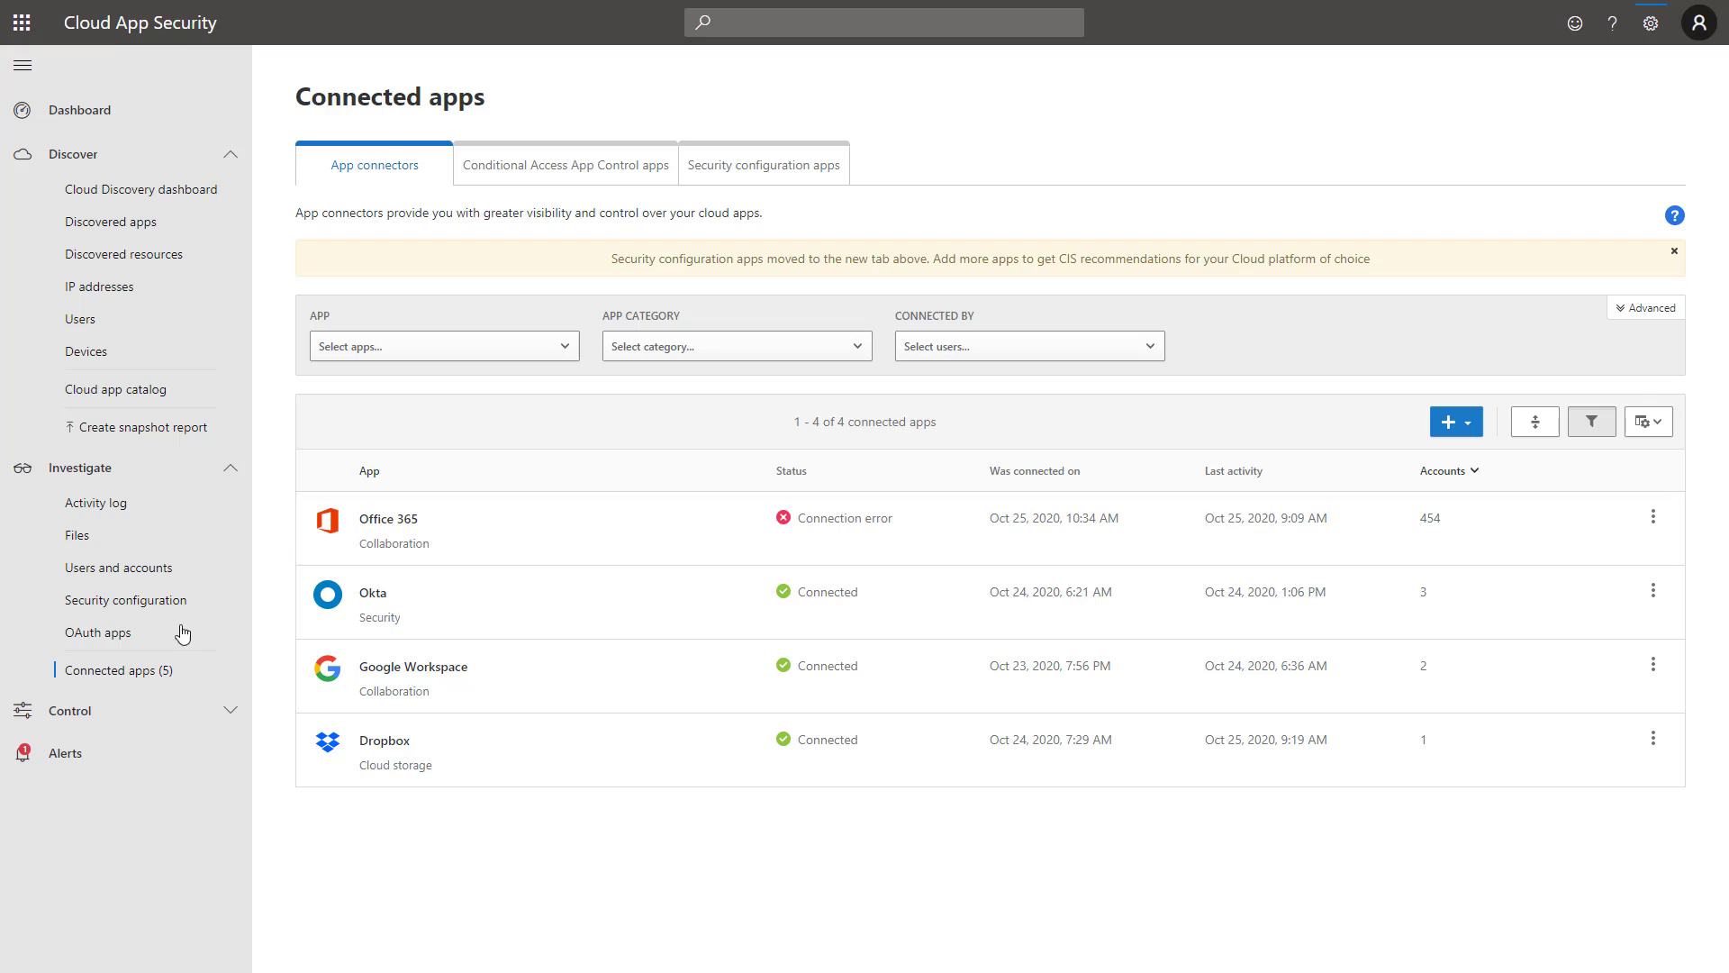
# - Review the Files settings, then the Azure Information Protection settings, under Information Protection
pyautogui.click(1650, 23)
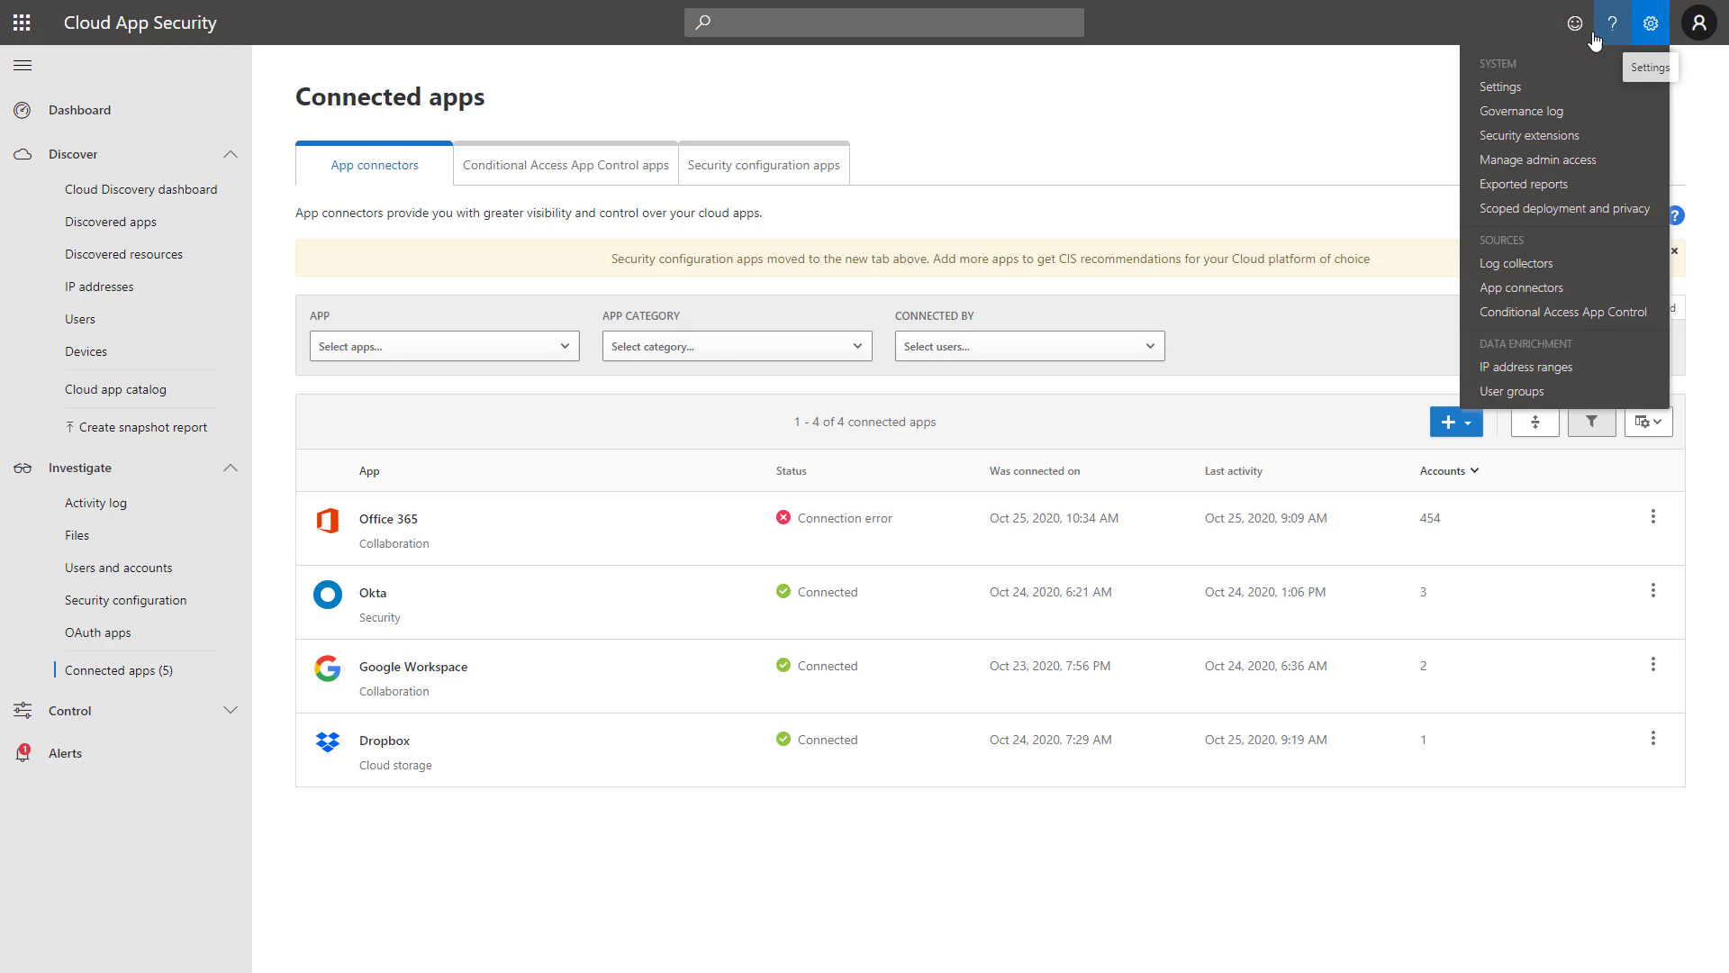
pyautogui.click(1499, 87)
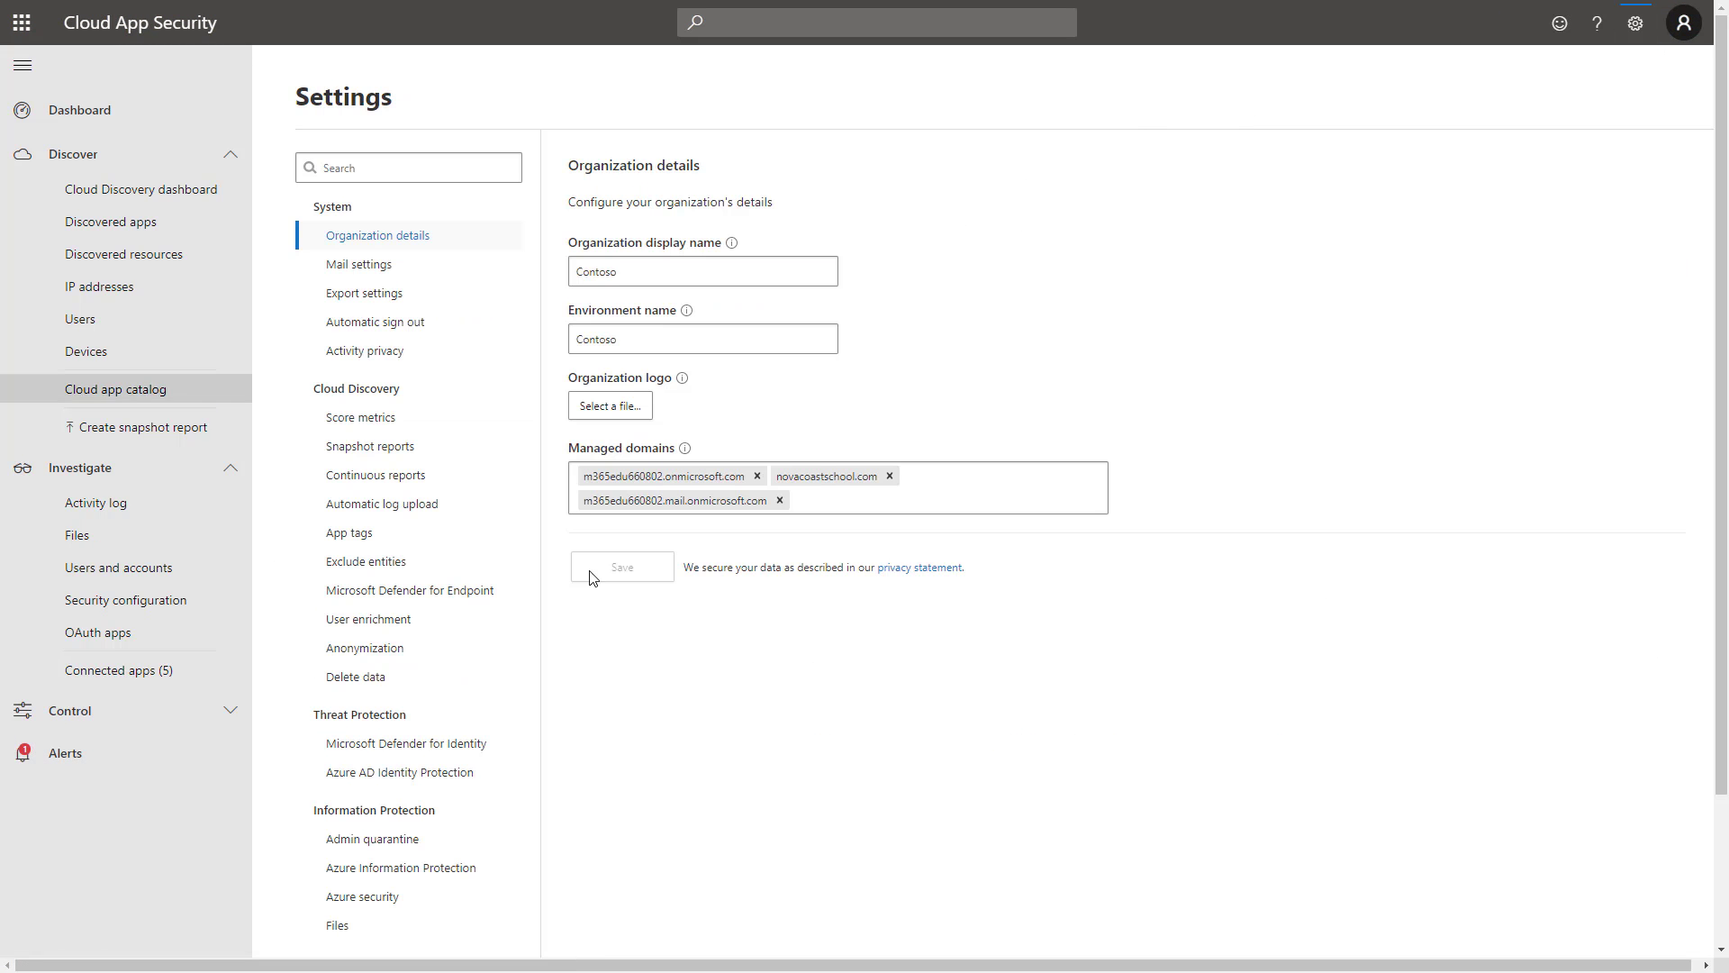
pyautogui.scroll(-2, 448, 630)
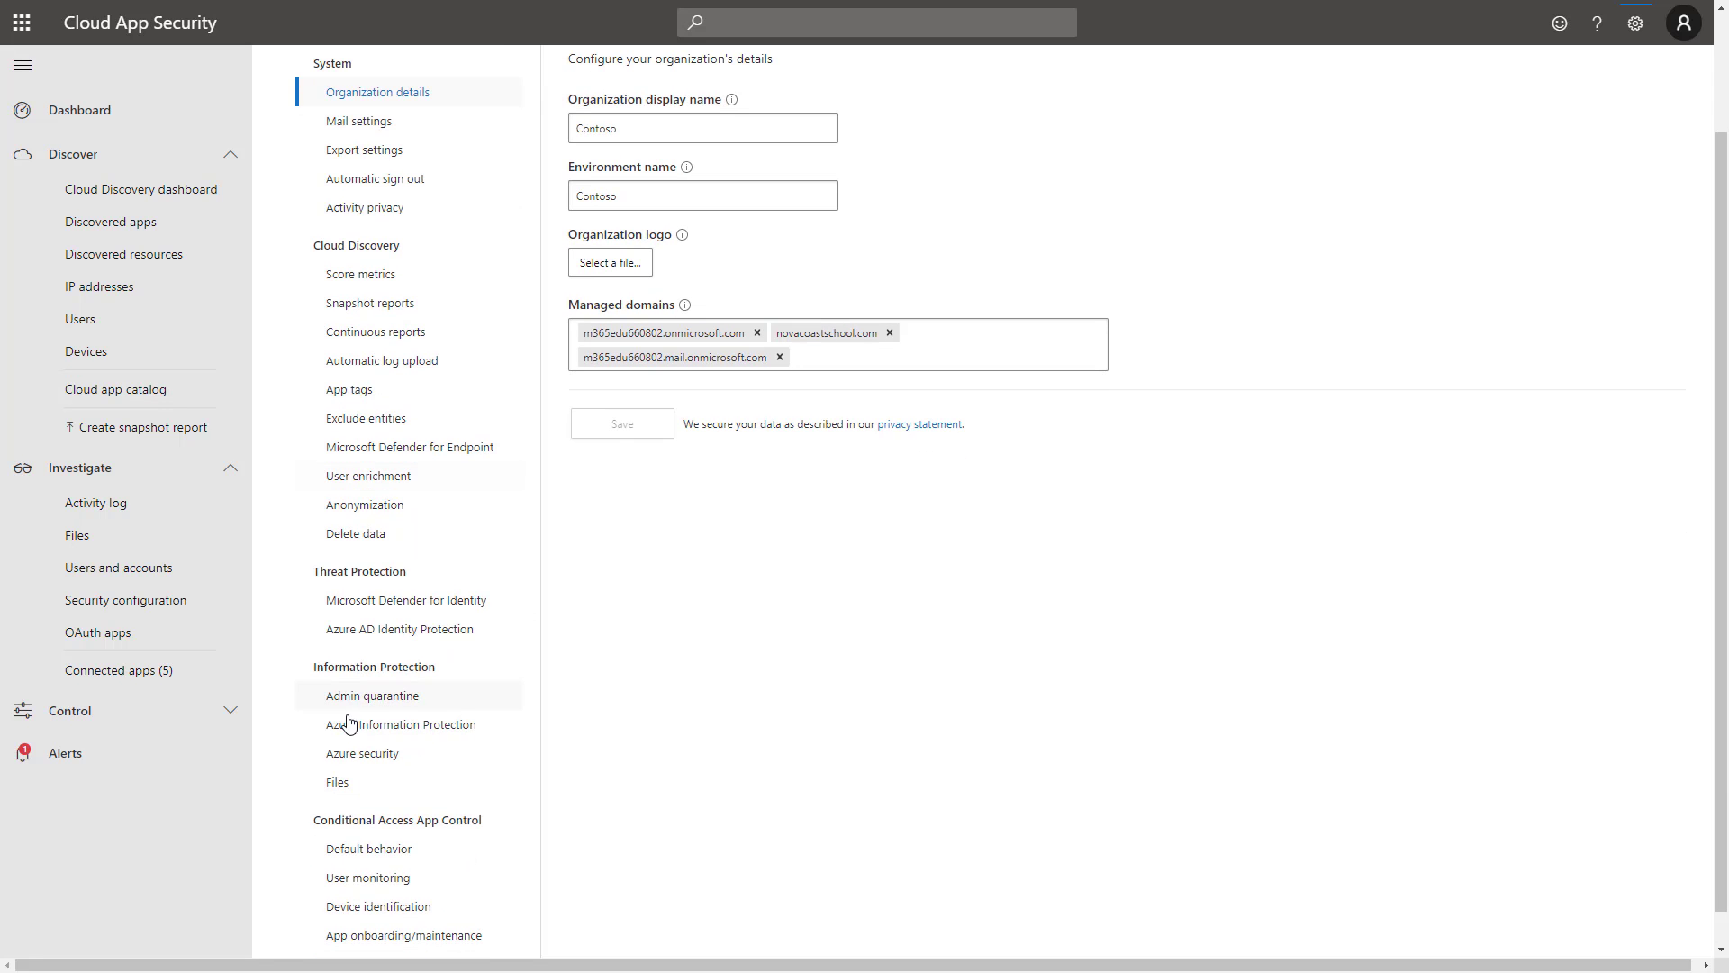
pyautogui.click(412, 788)
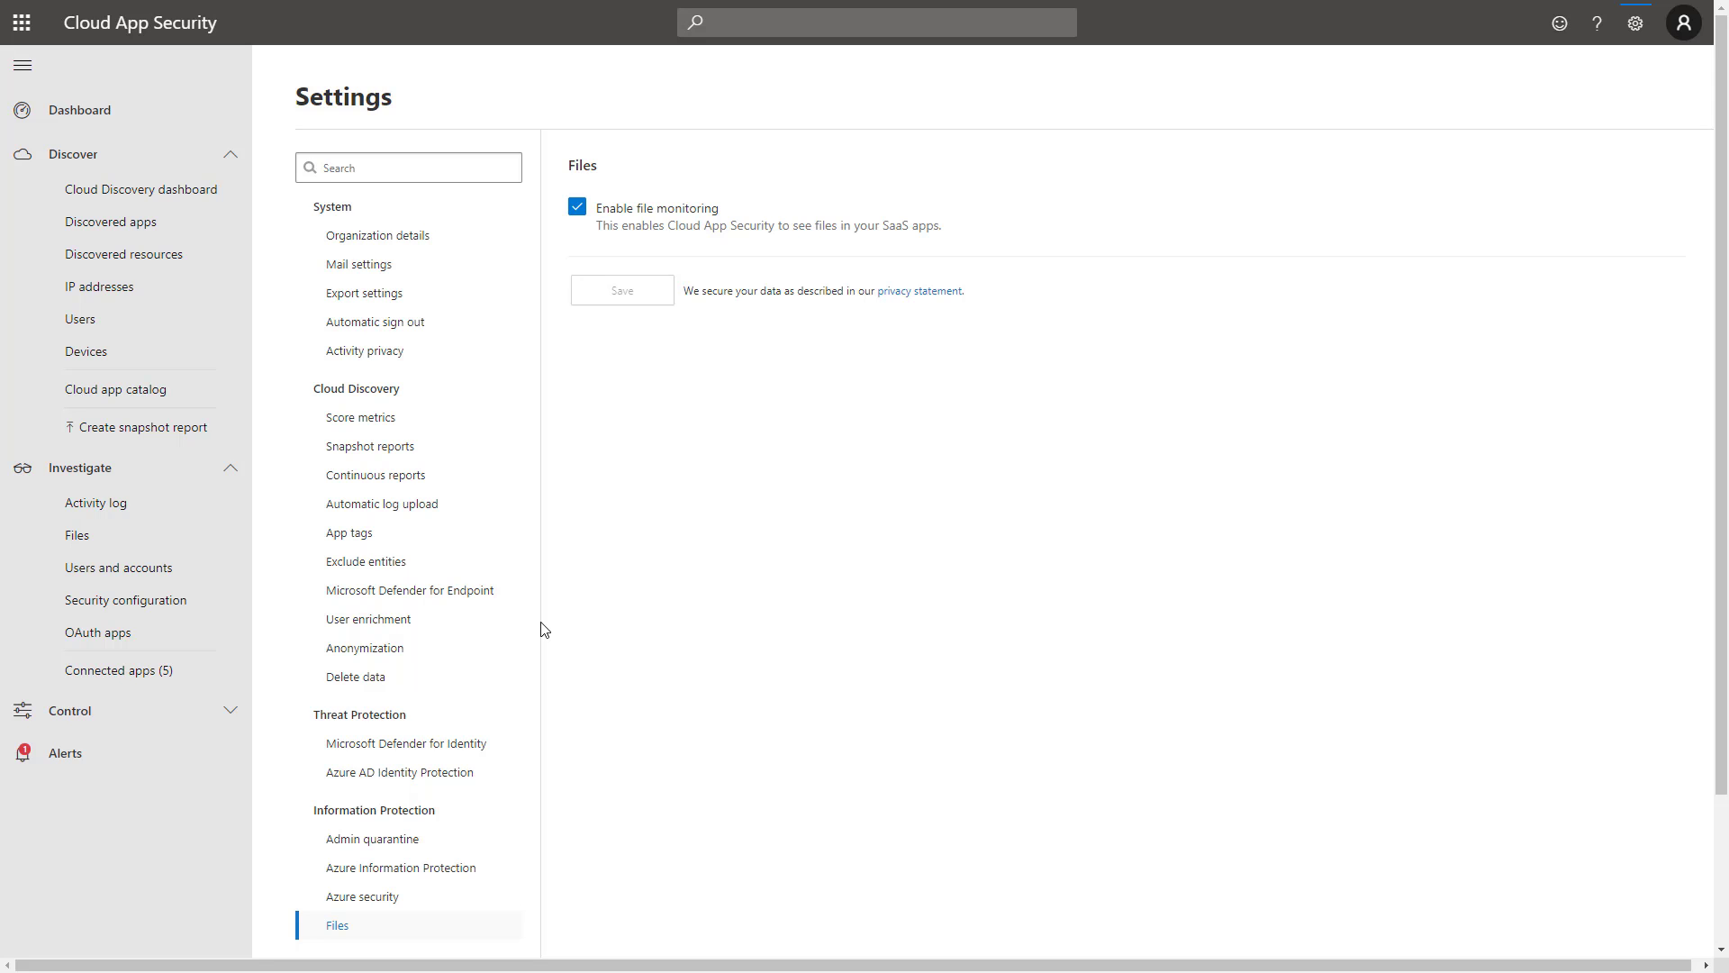
pyautogui.scroll(-2, 540, 617)
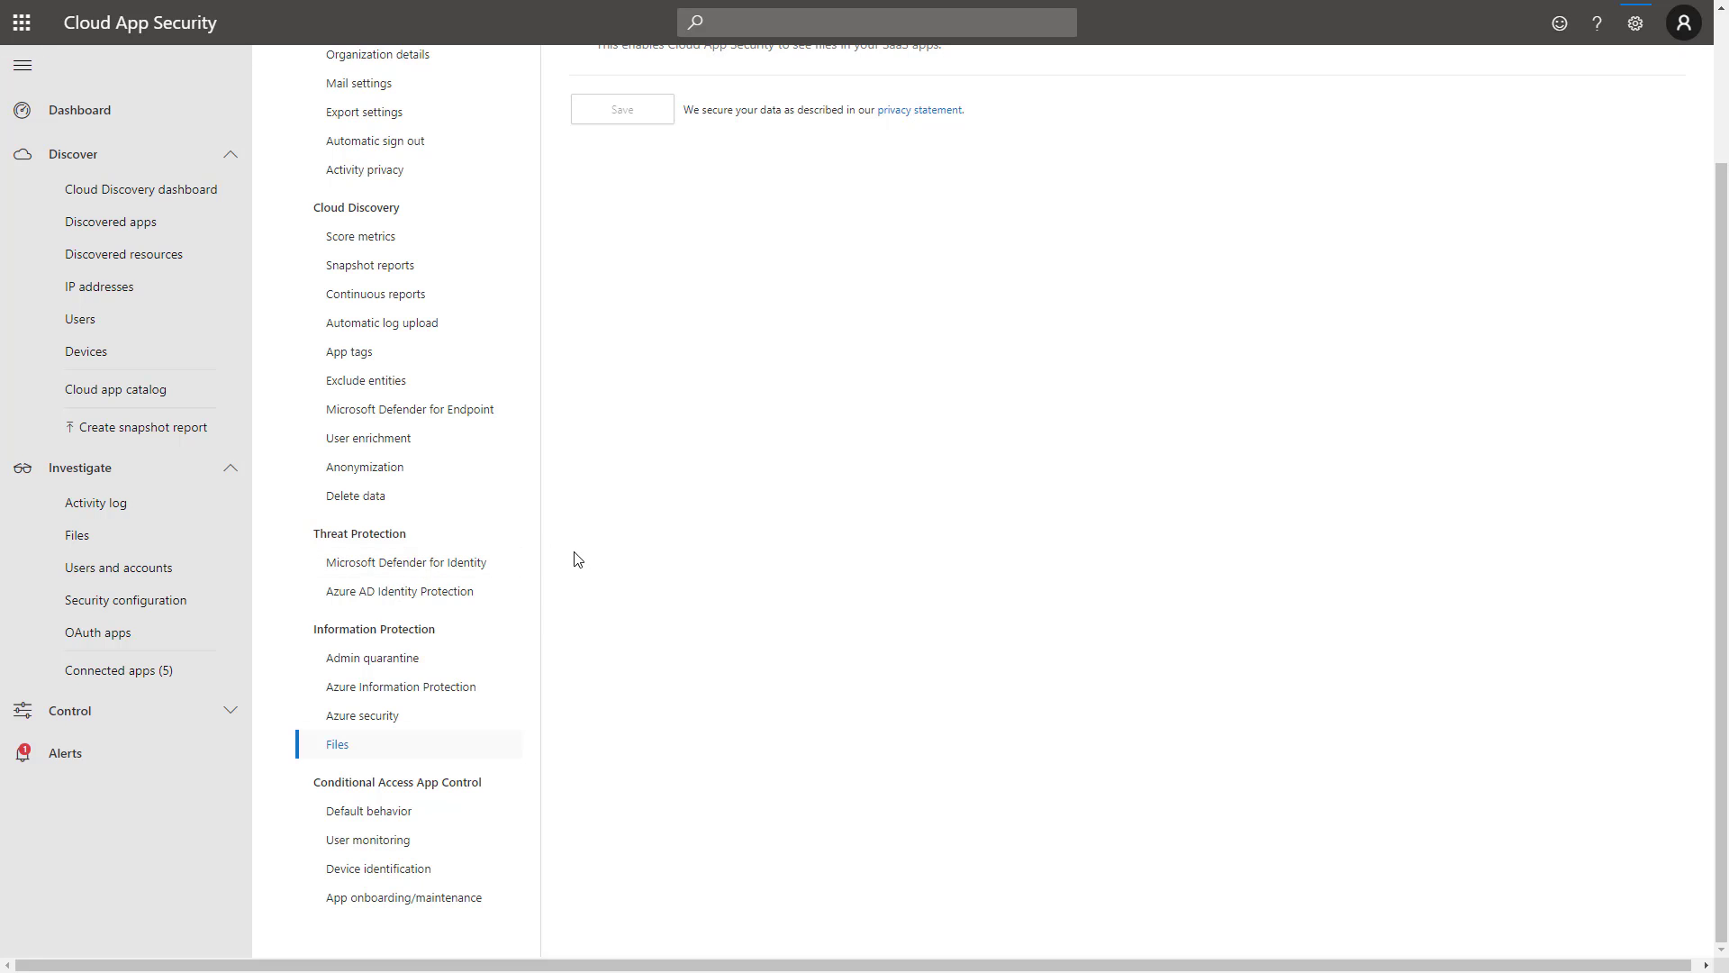
pyautogui.click(495, 690)
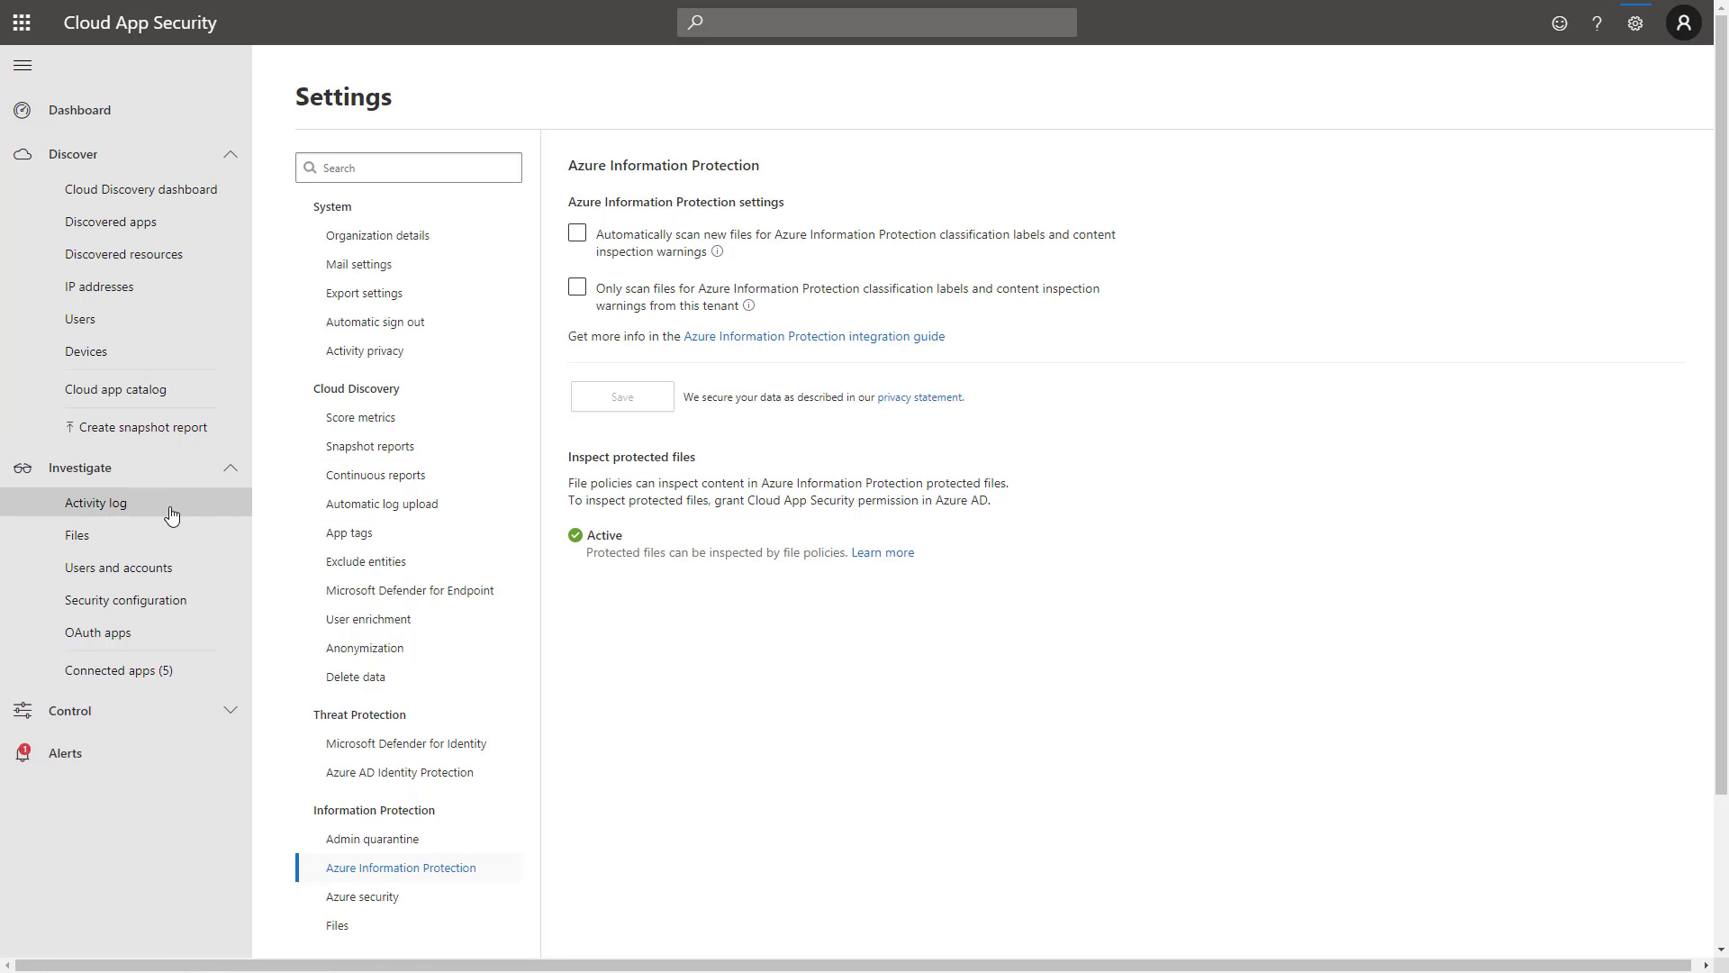
# - Open and close the Office 365 connector's Edit settings from the Connected apps list
pyautogui.click(205, 676)
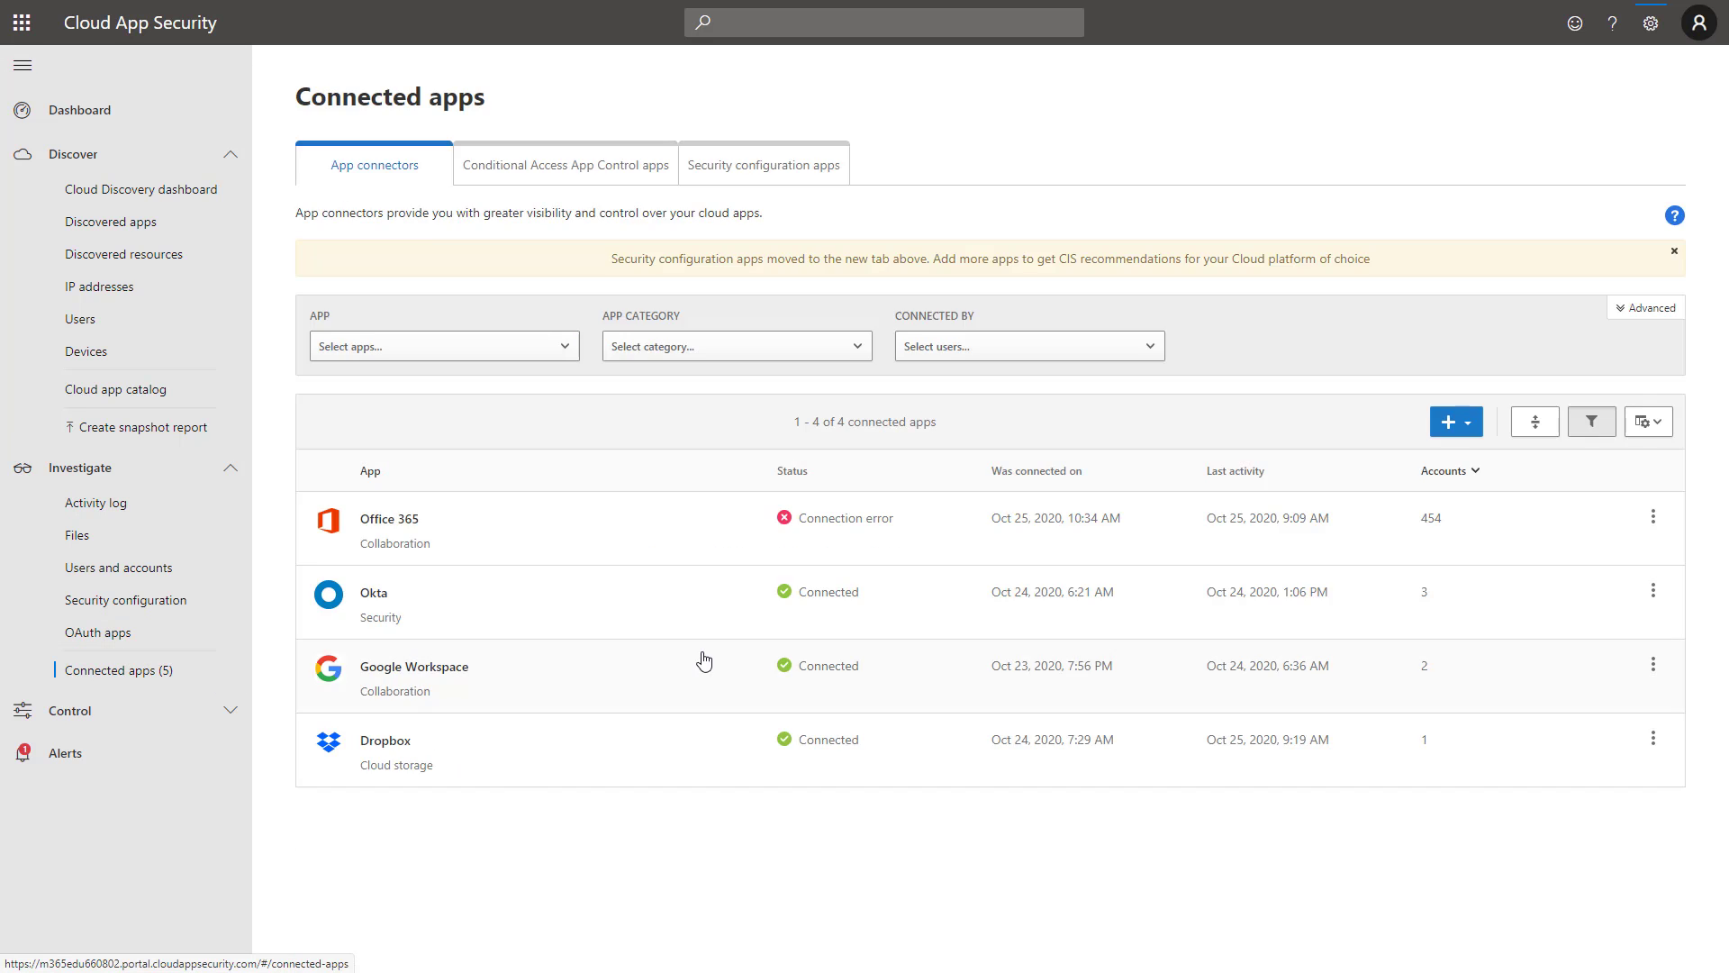
pyautogui.click(1654, 516)
pyautogui.click(1574, 551)
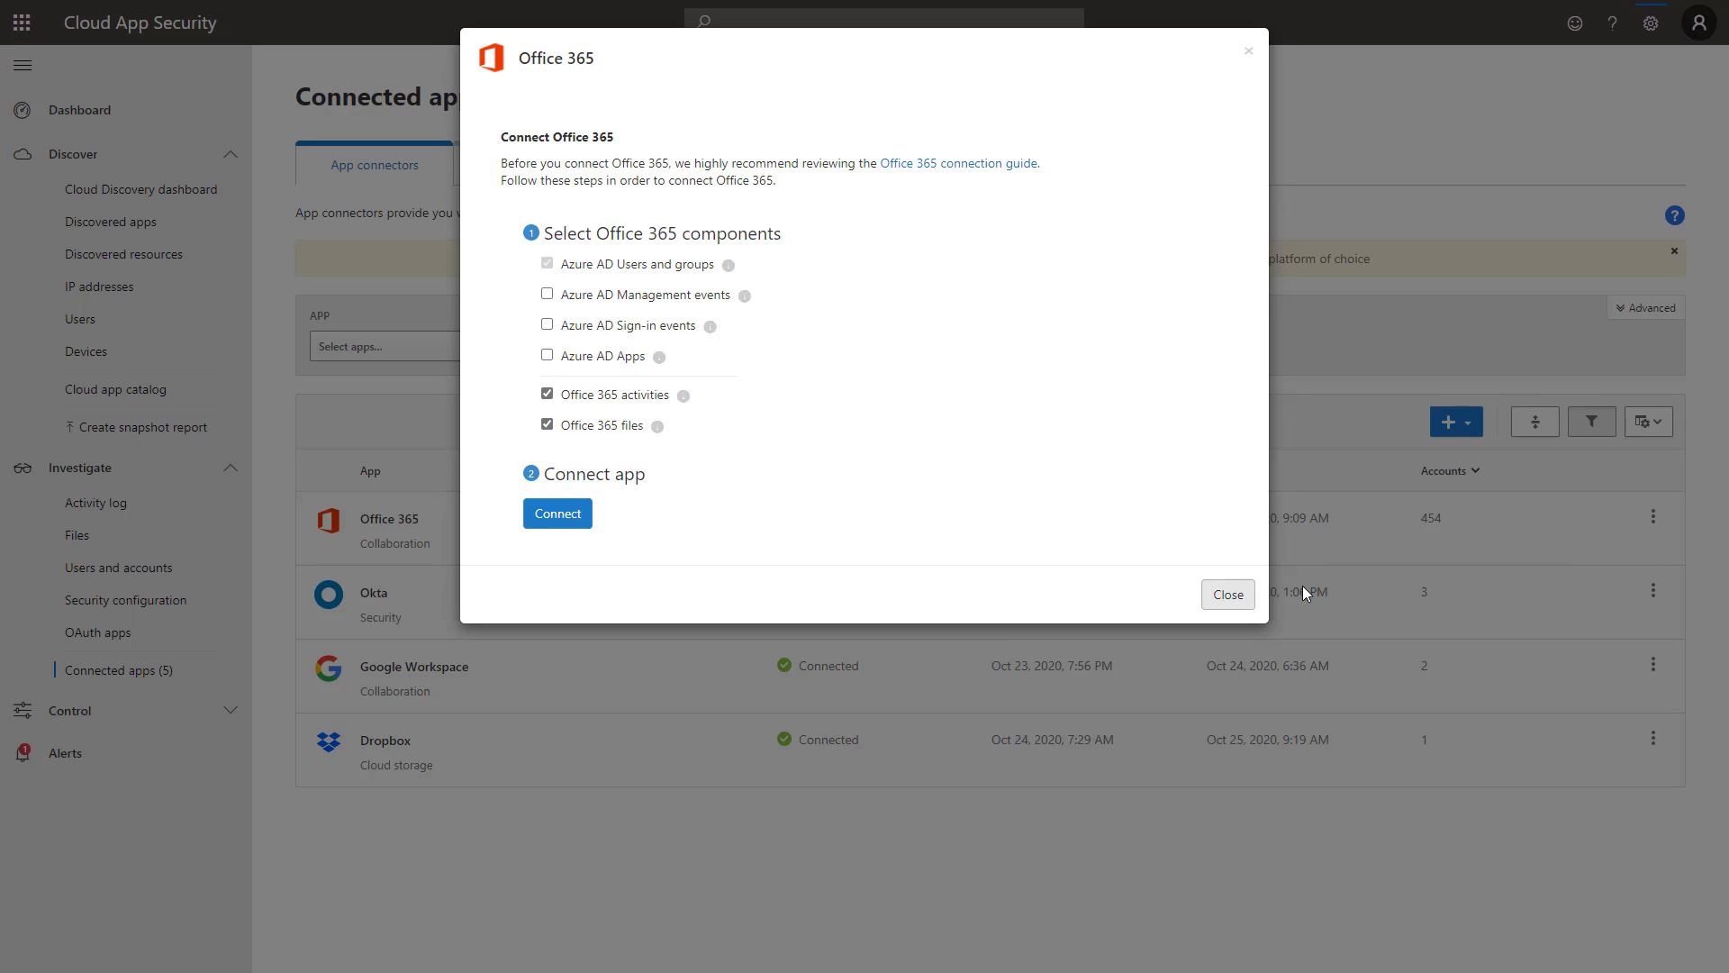
pyautogui.click(1228, 594)
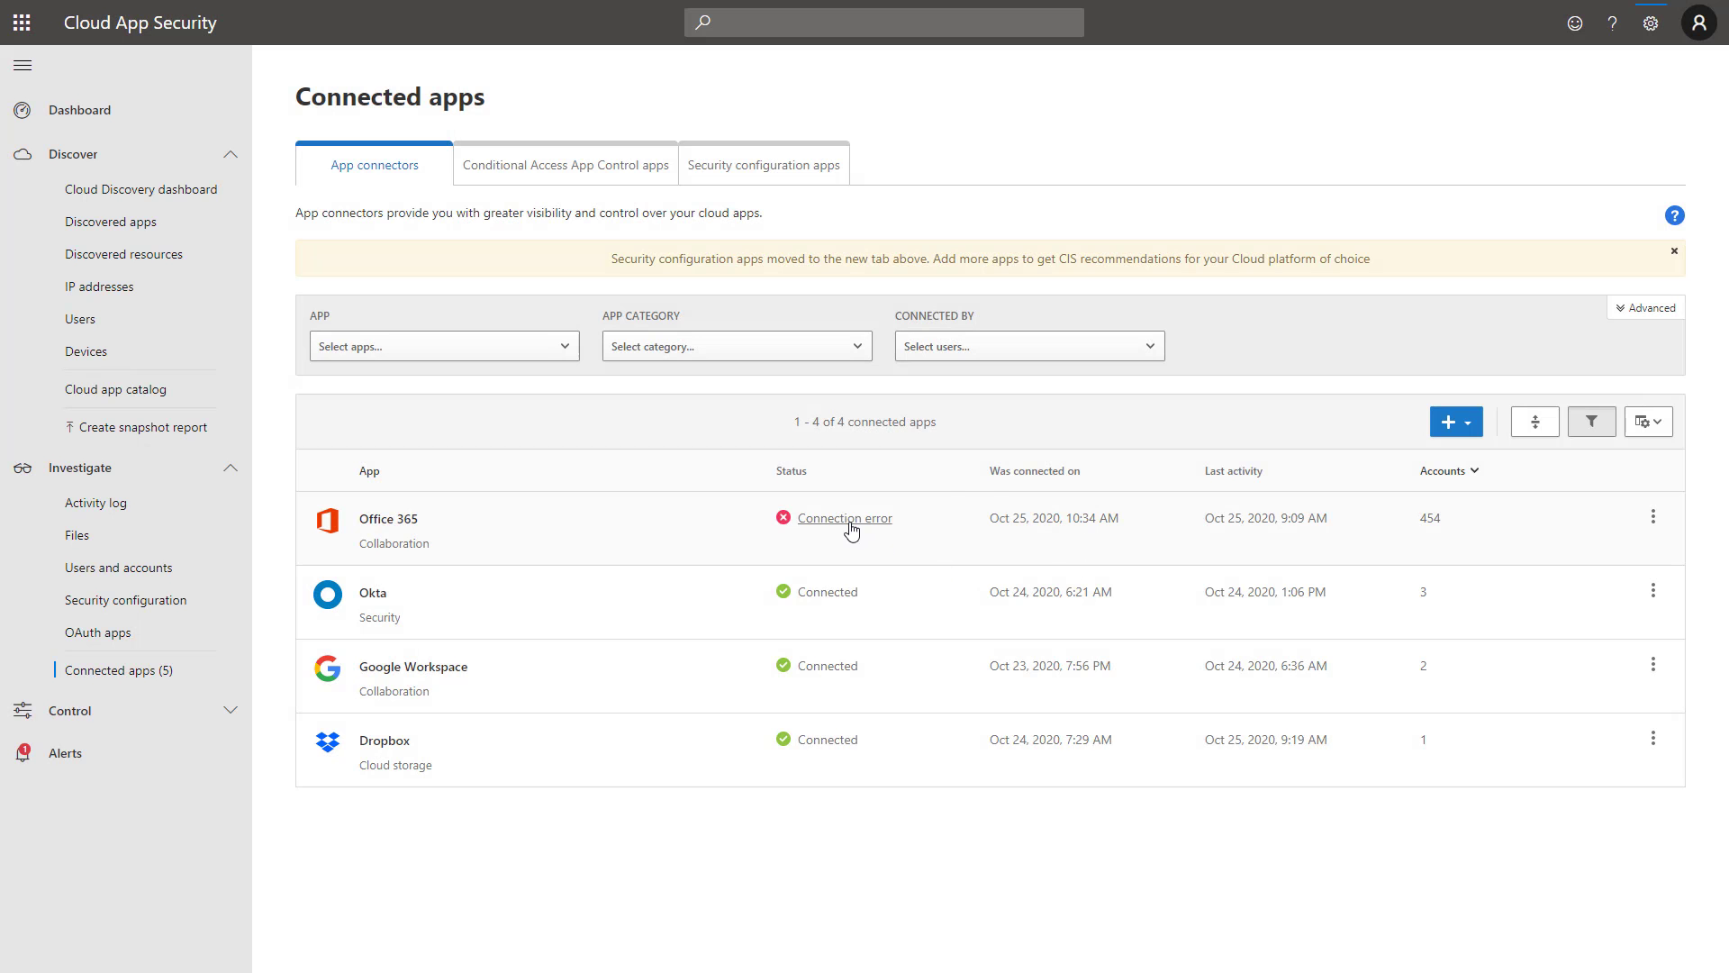
# - Read the Office 365 connection error details, a 400 Bad Request on Get Events
pyautogui.click(848, 531)
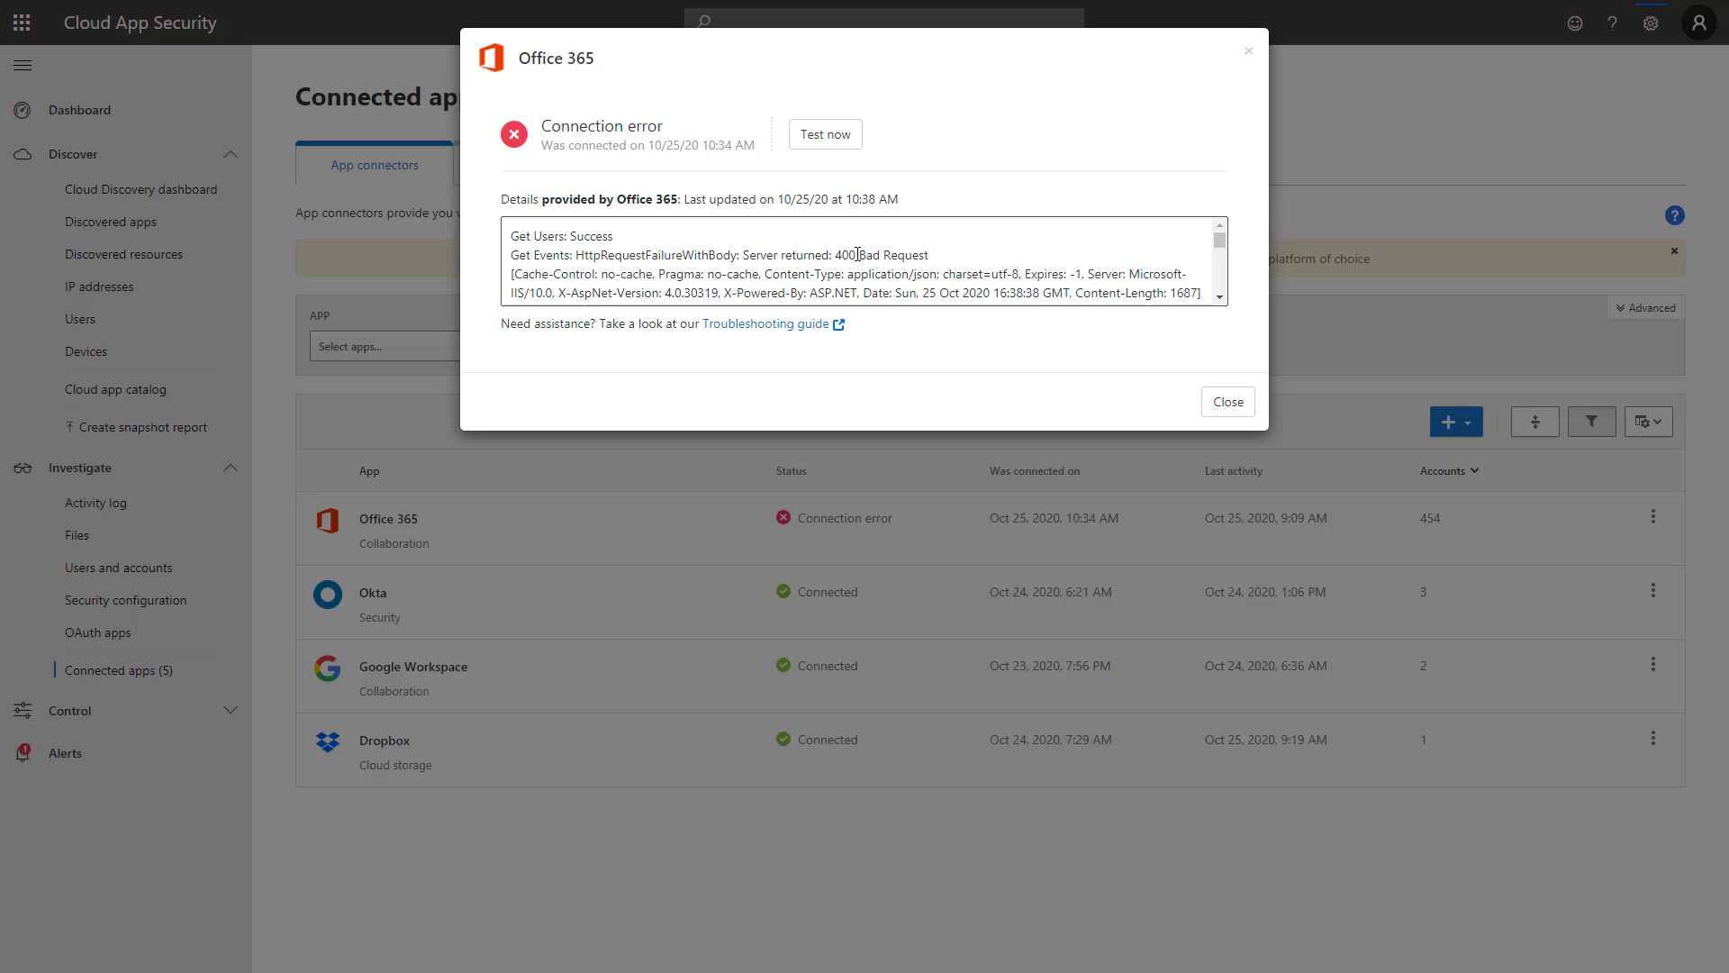
pyautogui.scroll(-1, 858, 255)
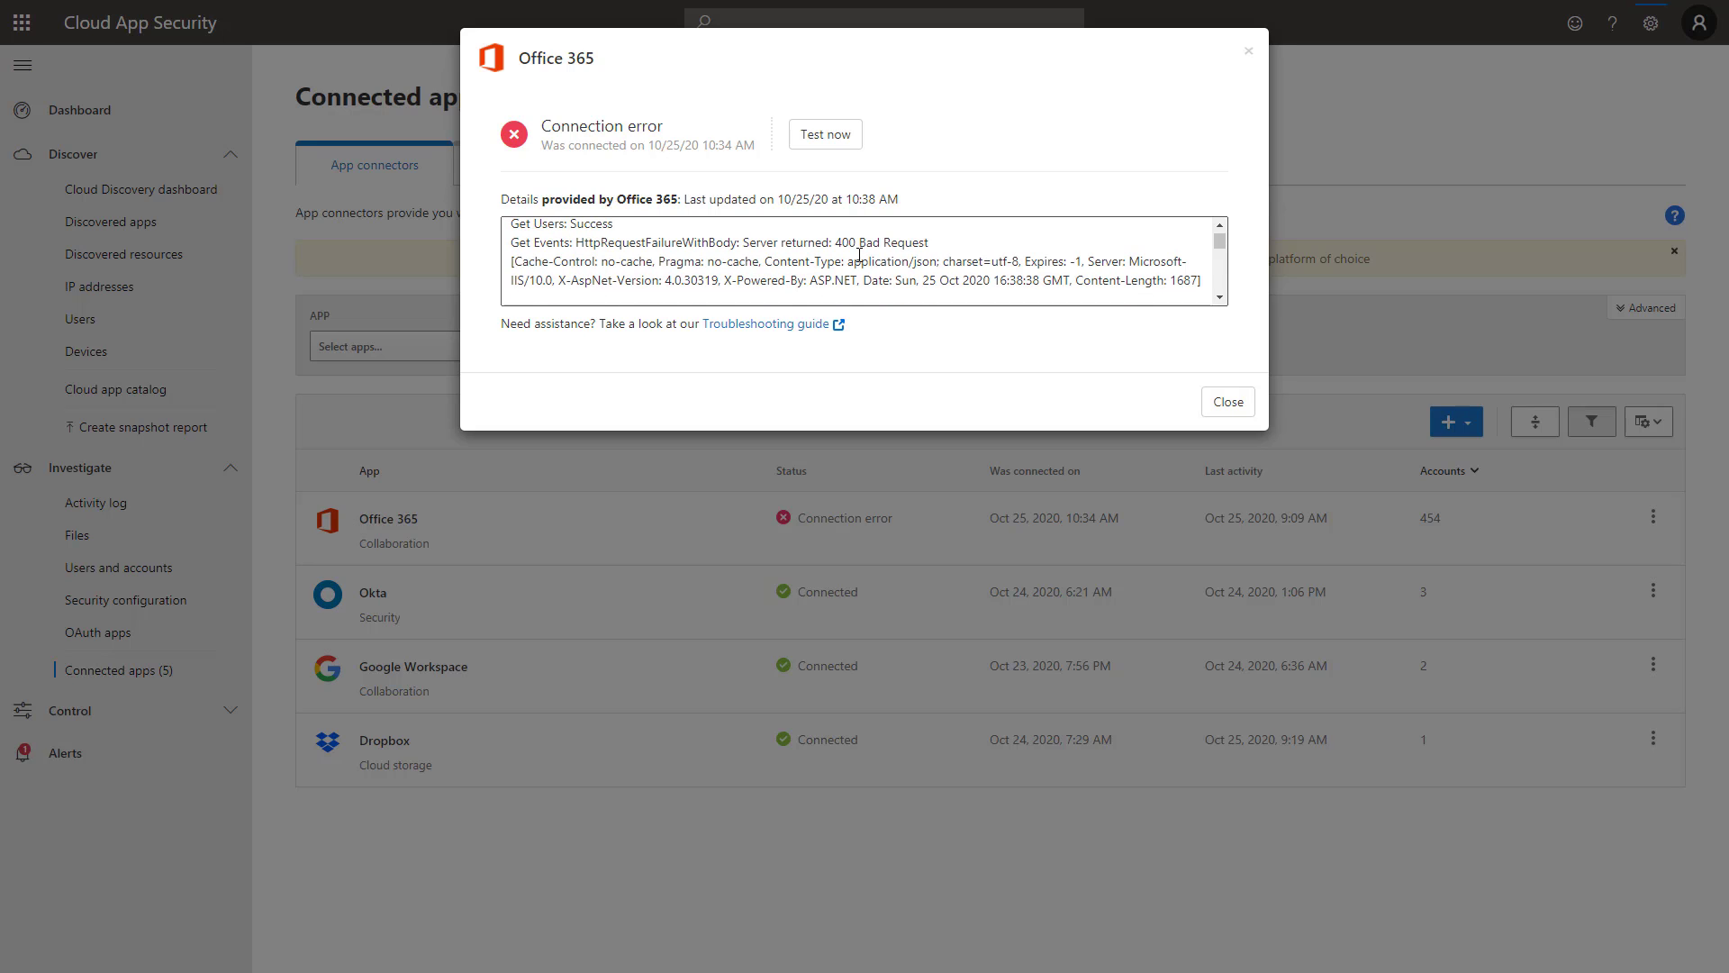
pyautogui.scroll(-1, 871, 258)
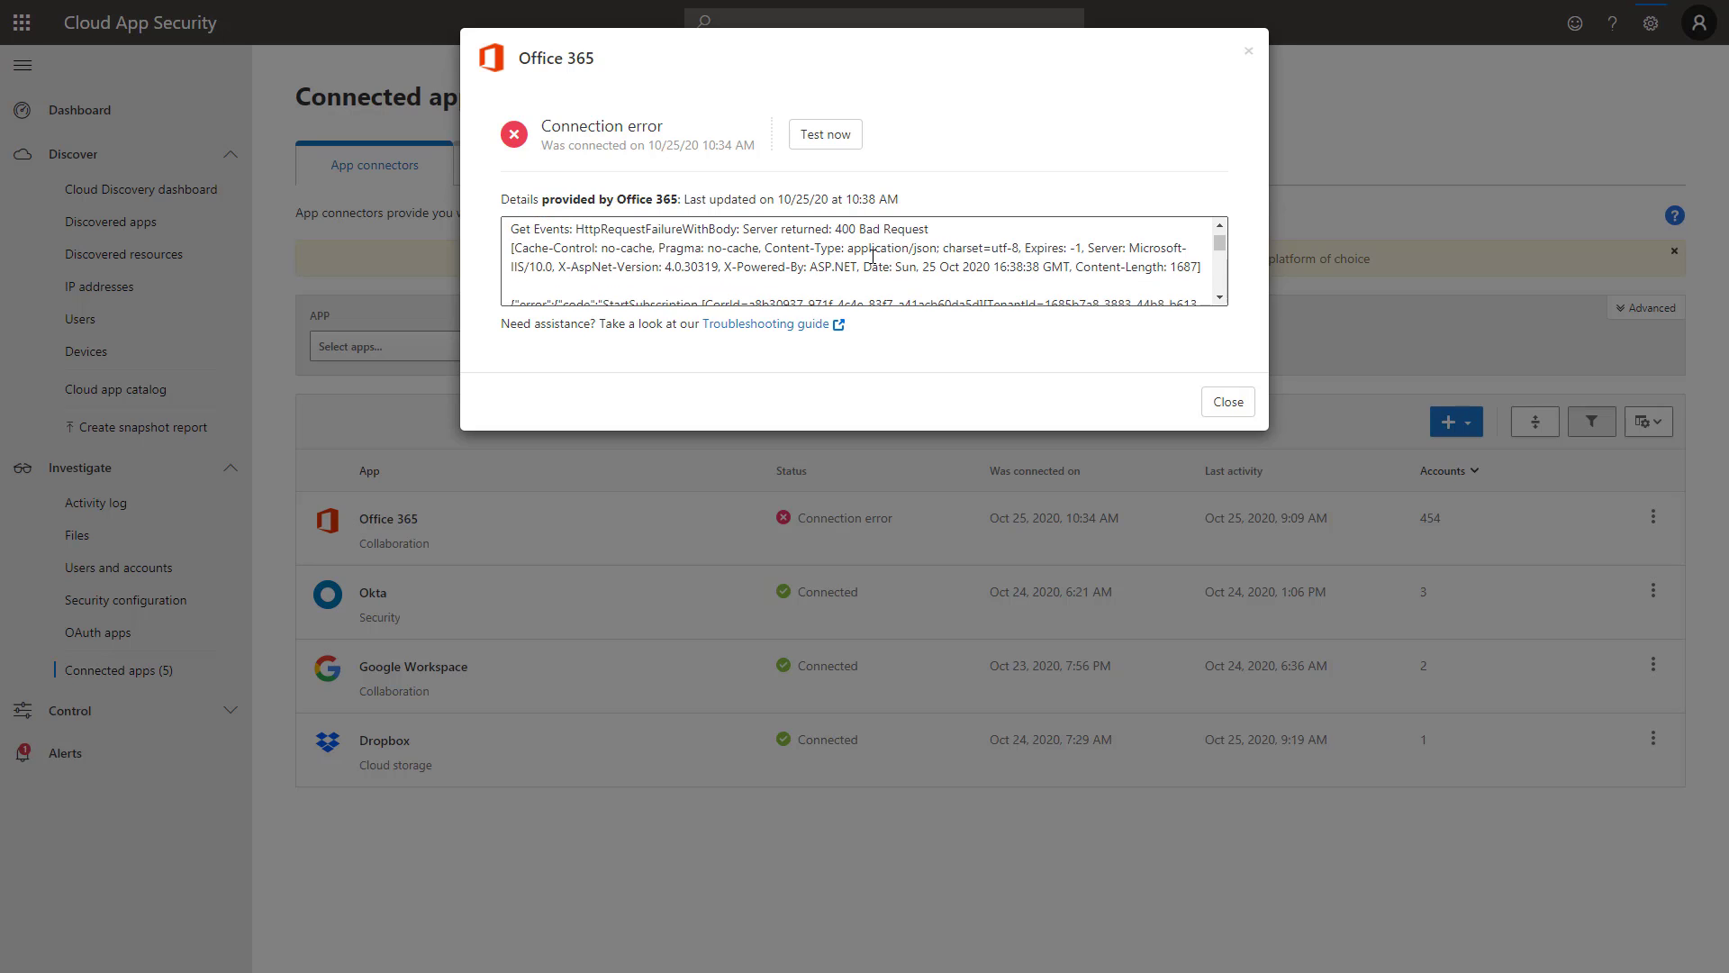
pyautogui.scroll(-2, 874, 257)
pyautogui.scroll(-3, 875, 257)
pyautogui.scroll(-2, 875, 262)
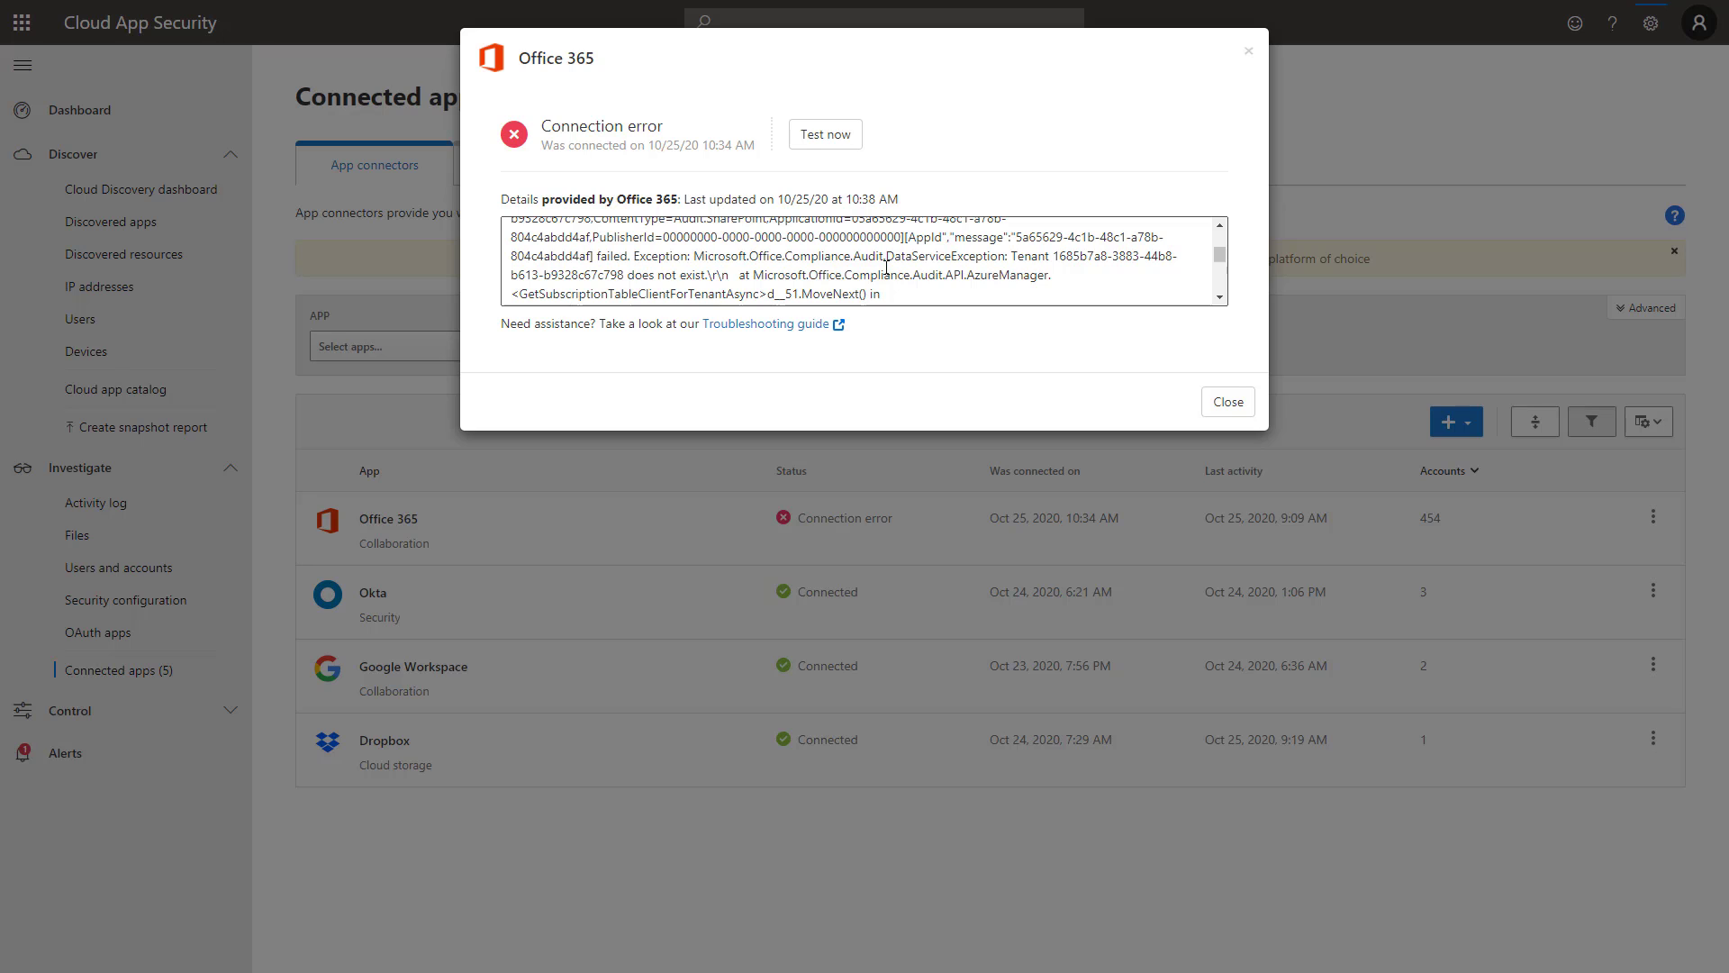
pyautogui.scroll(-5, 886, 267)
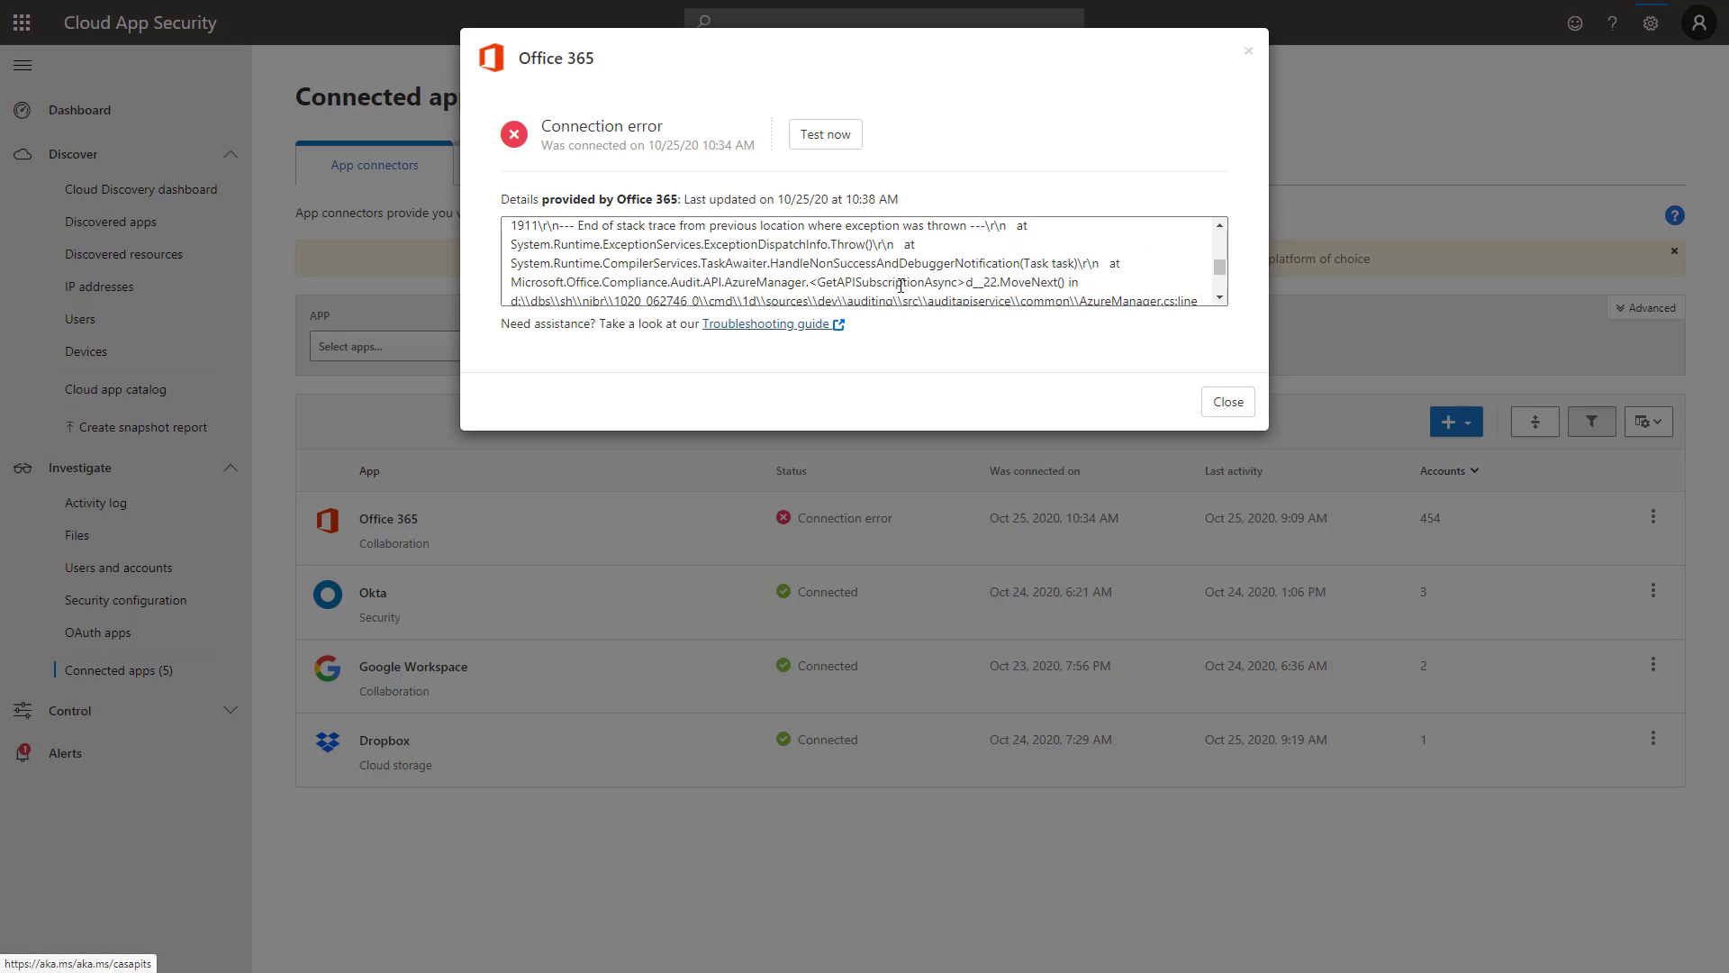
pyautogui.scroll(-5, 928, 279)
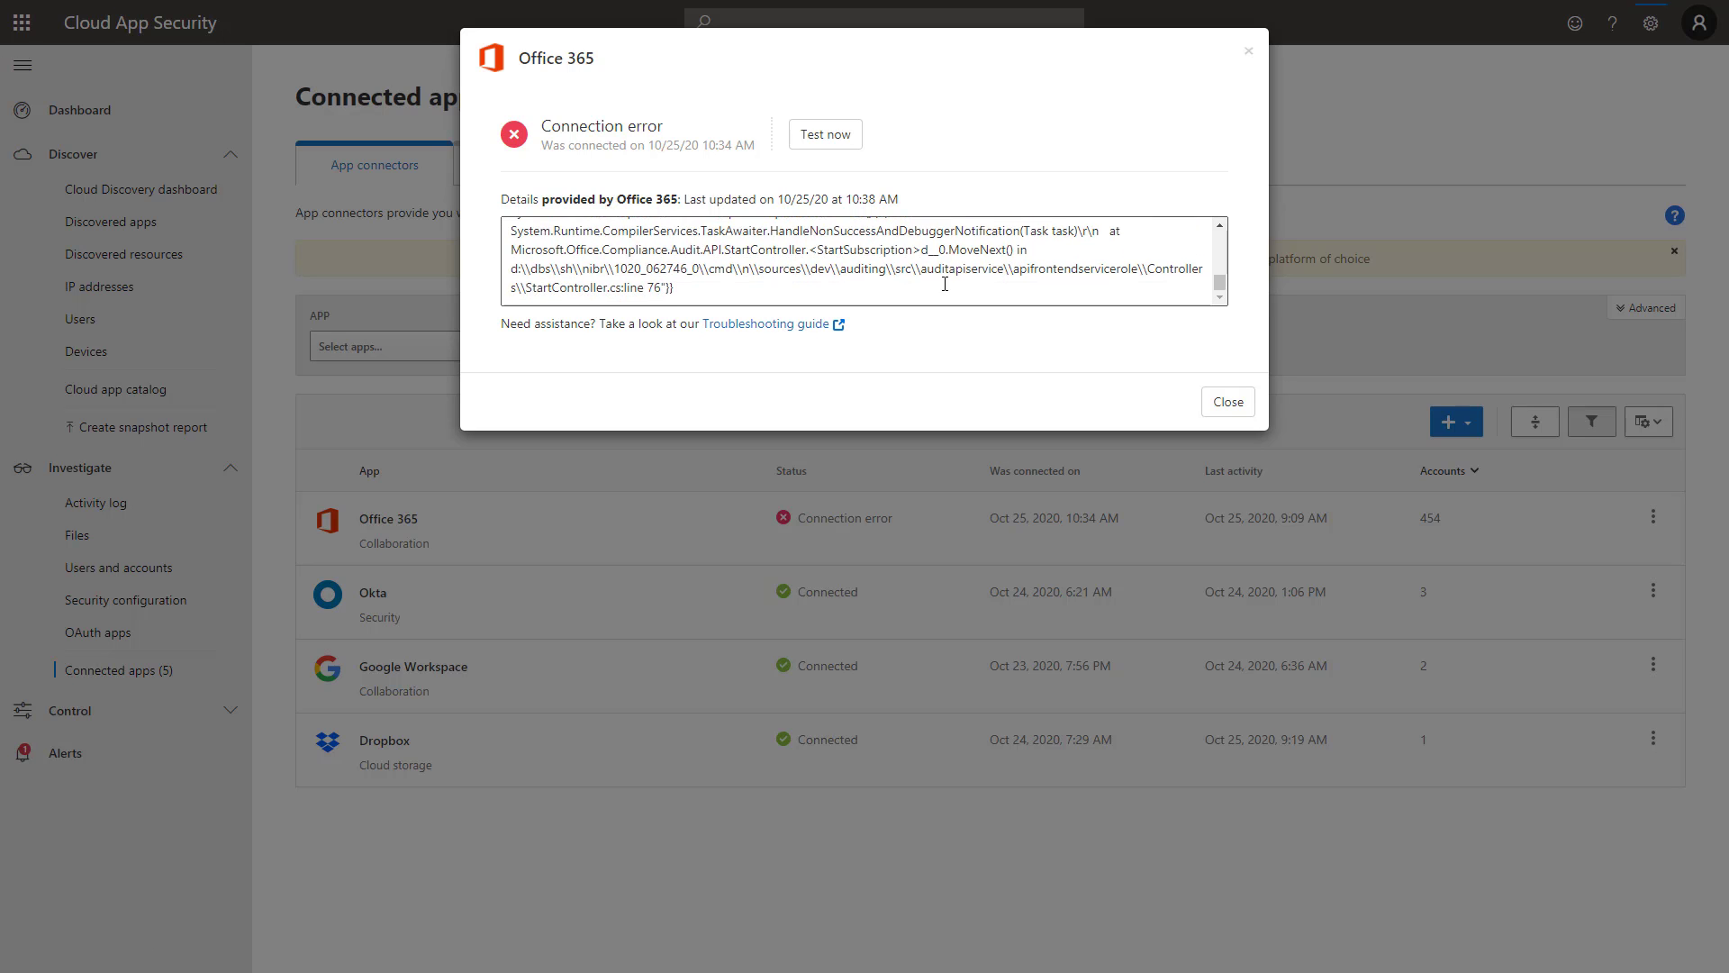
pyautogui.scroll(4, 946, 271)
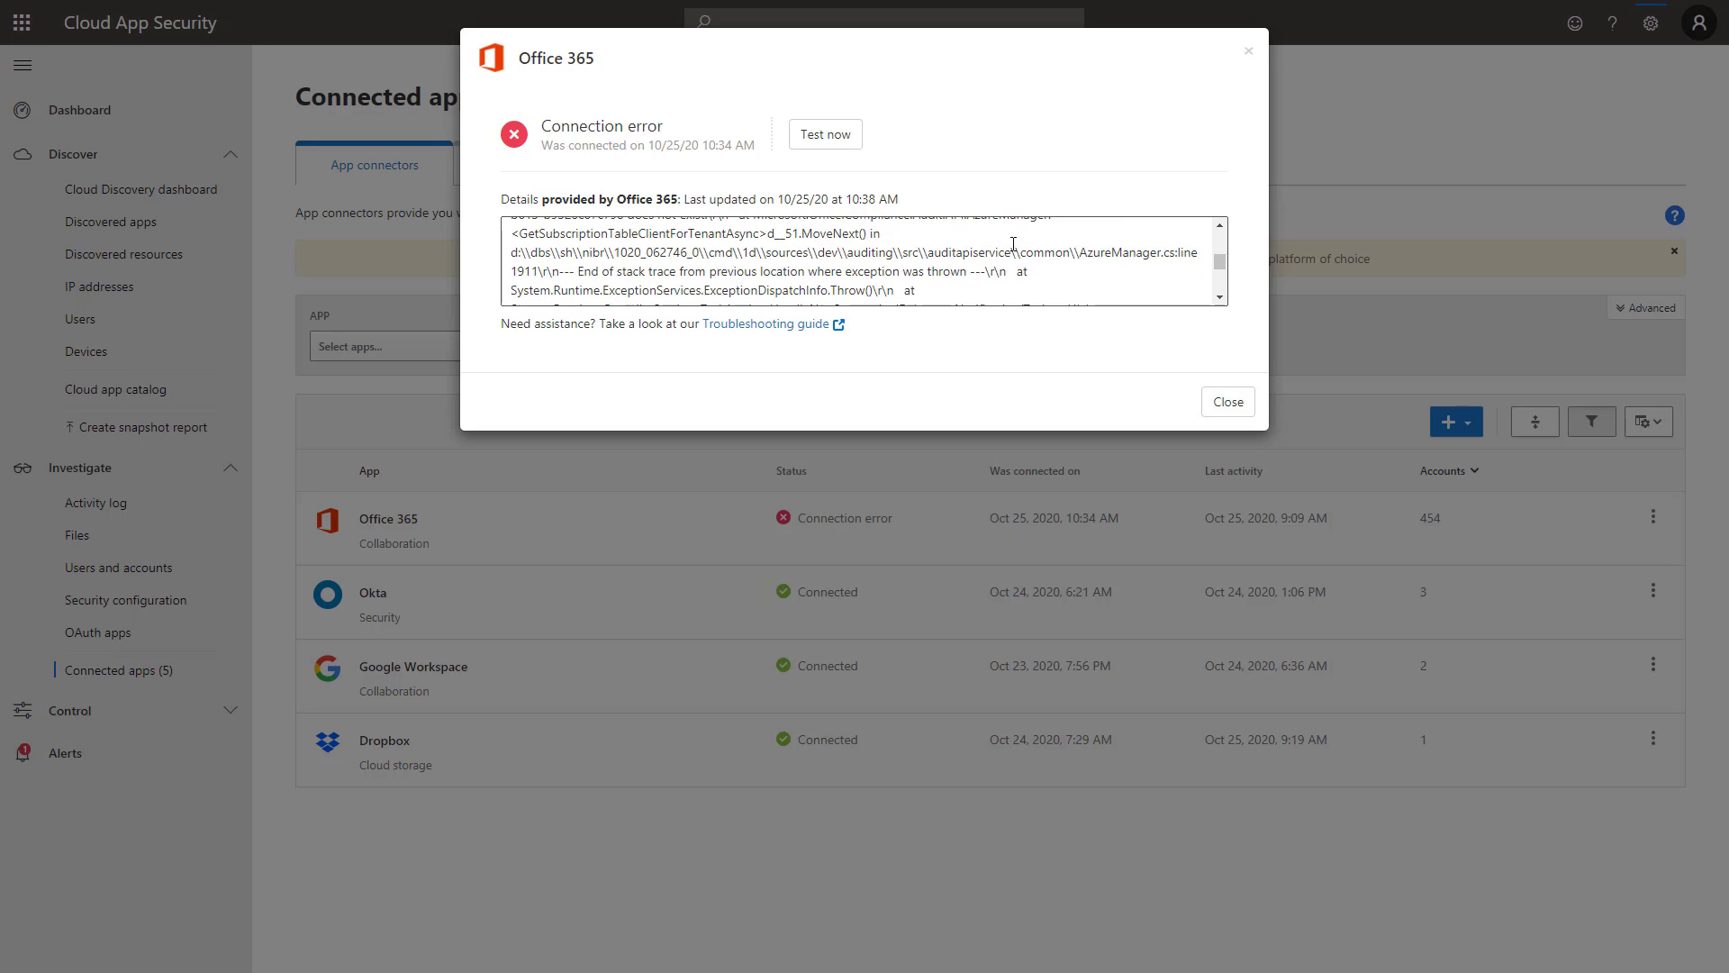
pyautogui.scroll(5, 1014, 244)
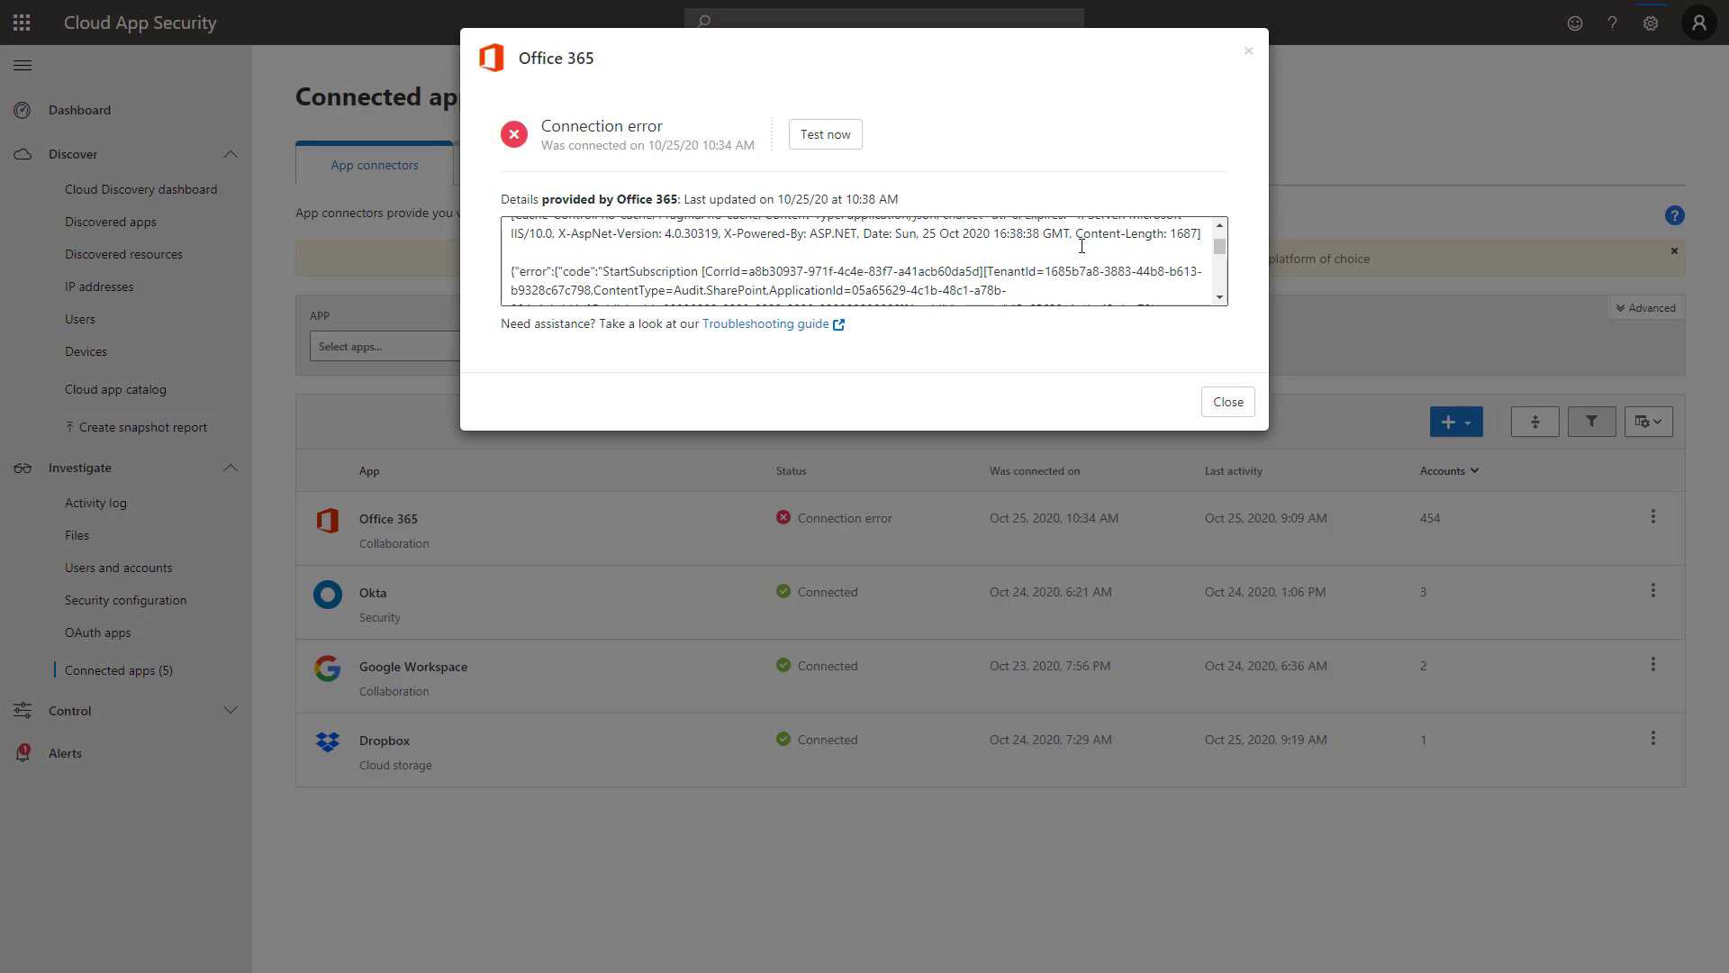
pyautogui.scroll(3, 1040, 269)
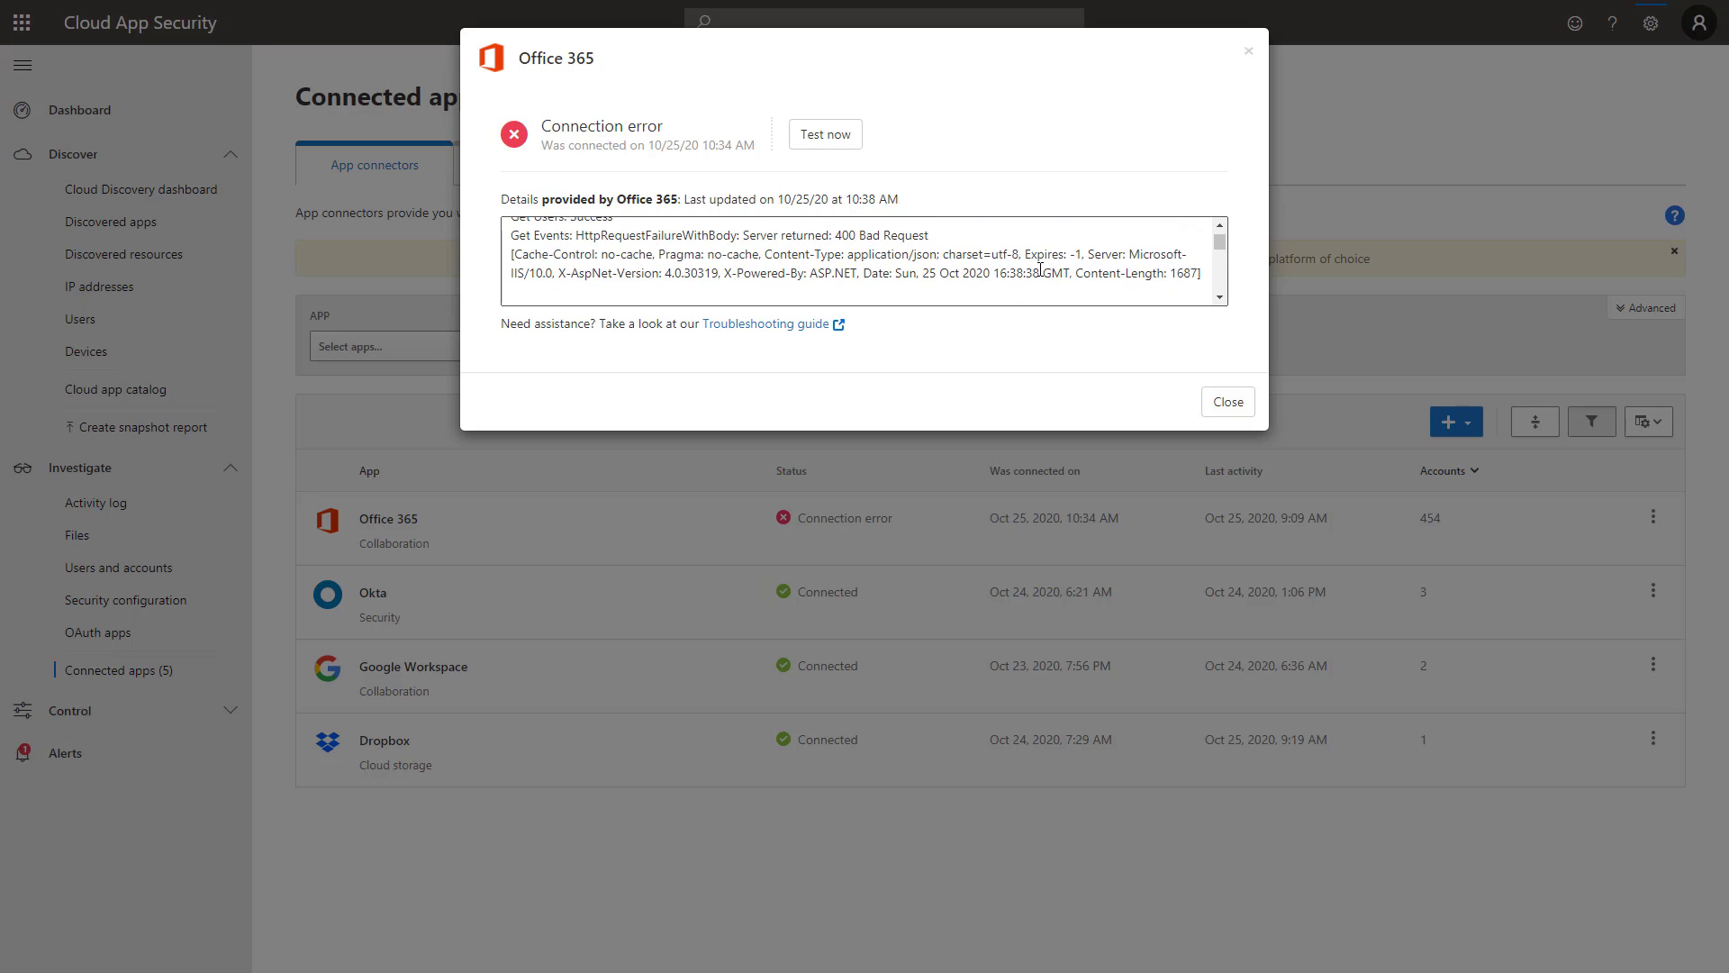
pyautogui.click(1249, 50)
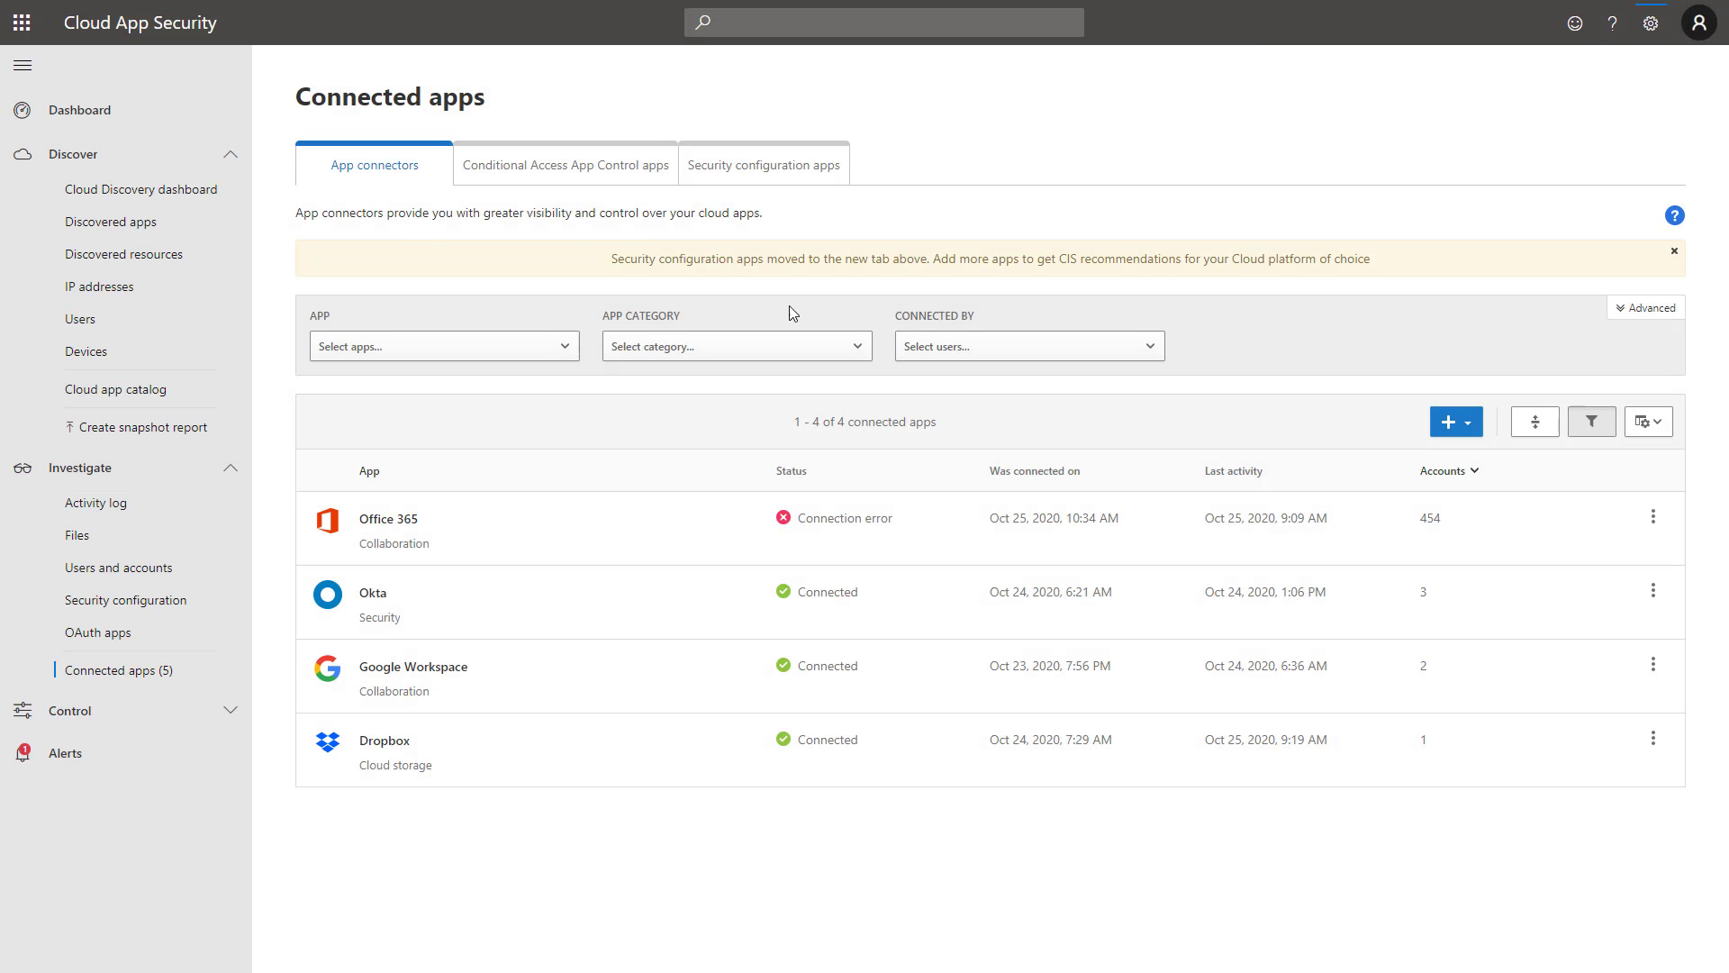